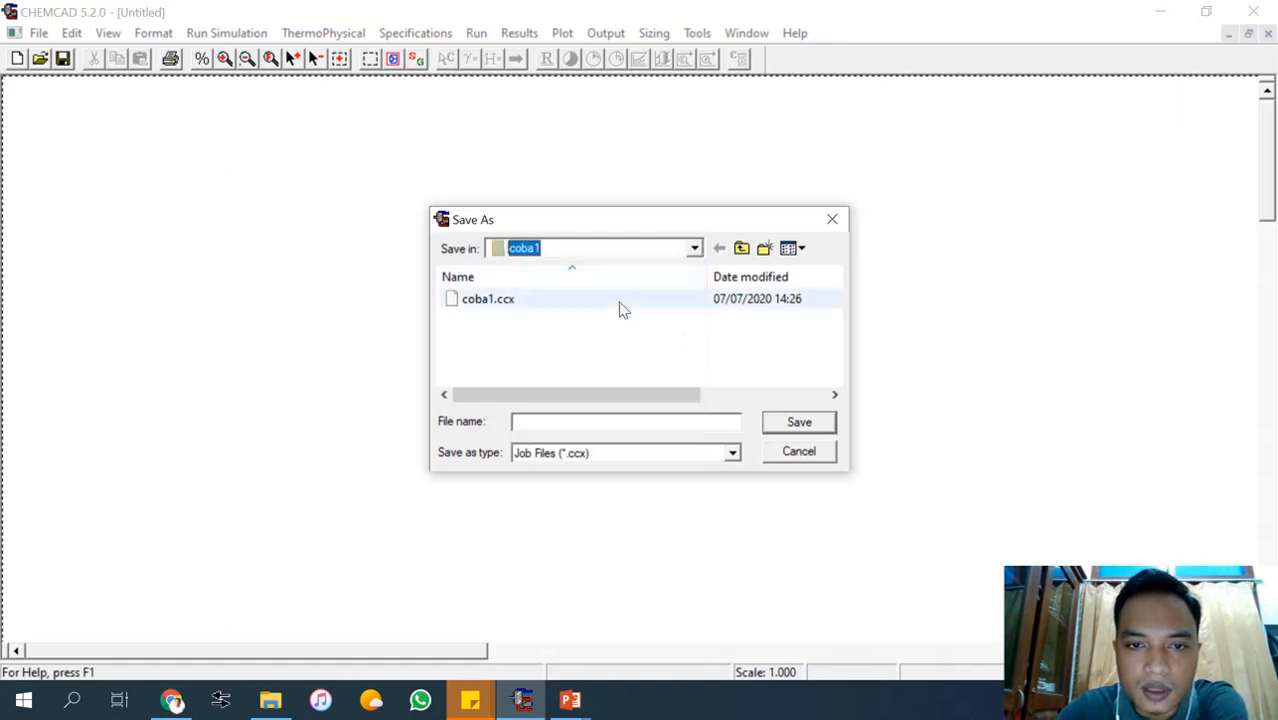
Save the new job in the coba1 folder as "Pemisahan Flash Drum 1".
click(551, 422)
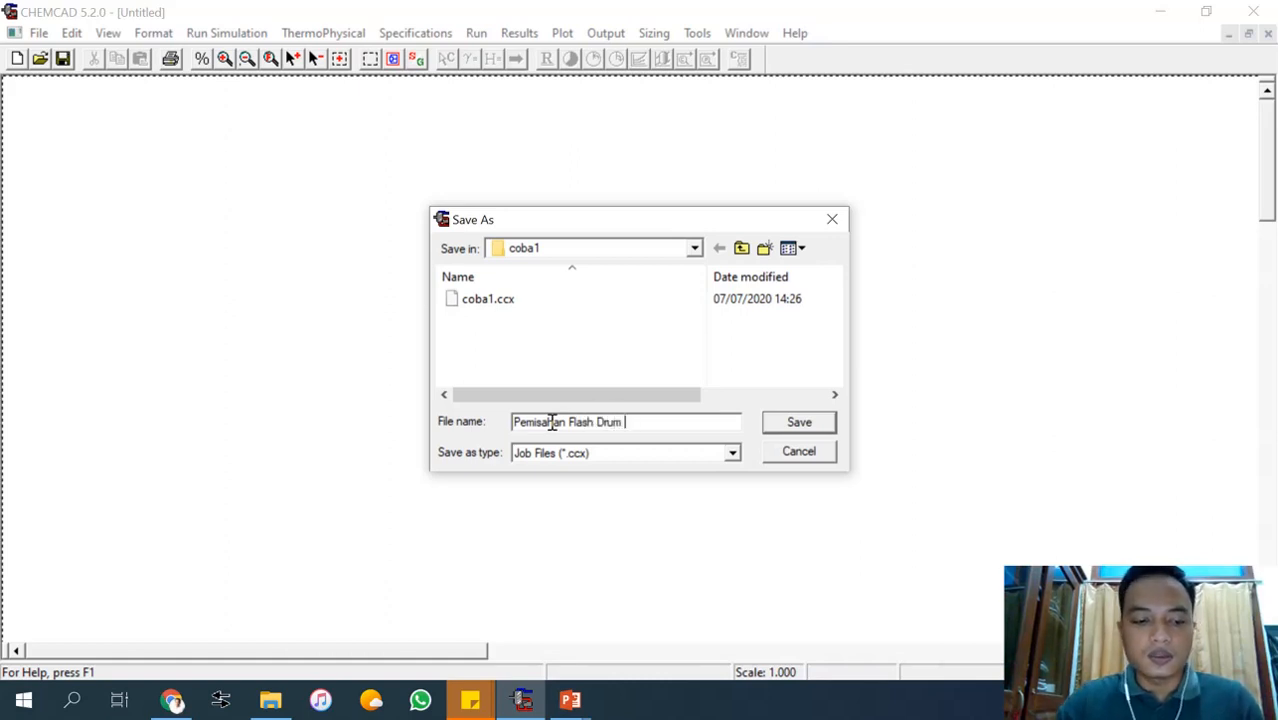
text(1)
click(800, 423)
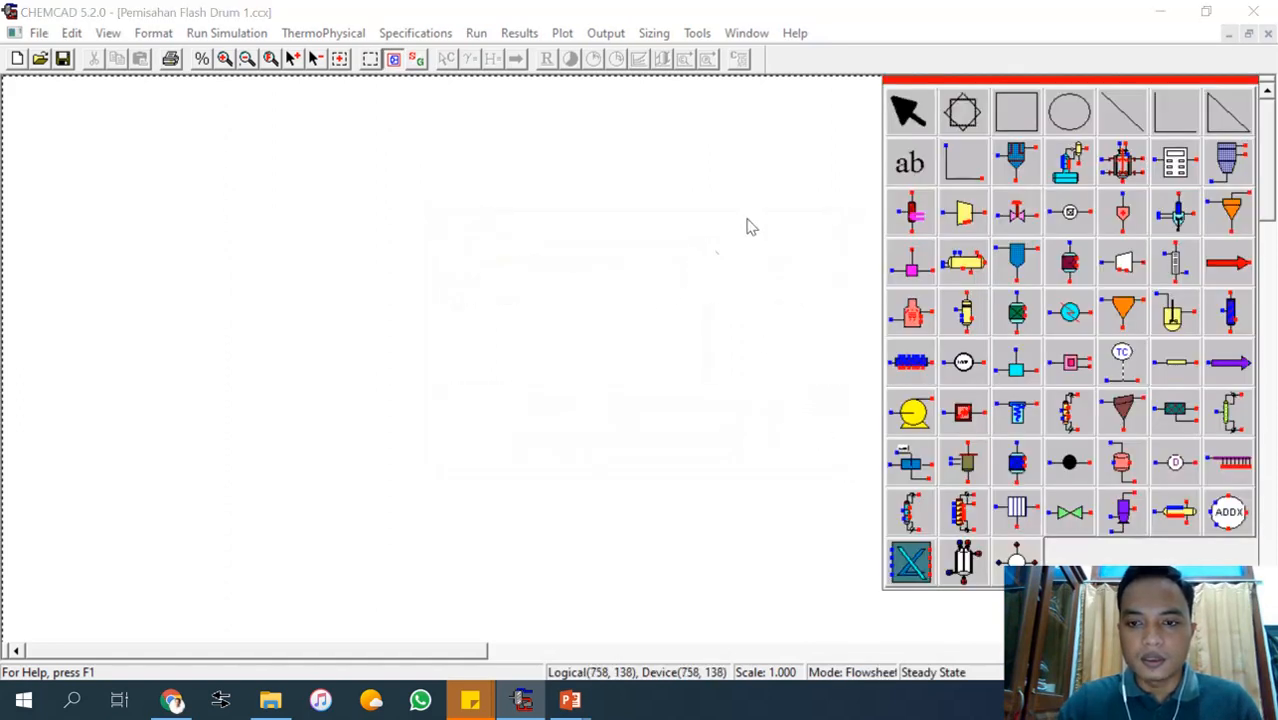
mouse_move(584, 707)
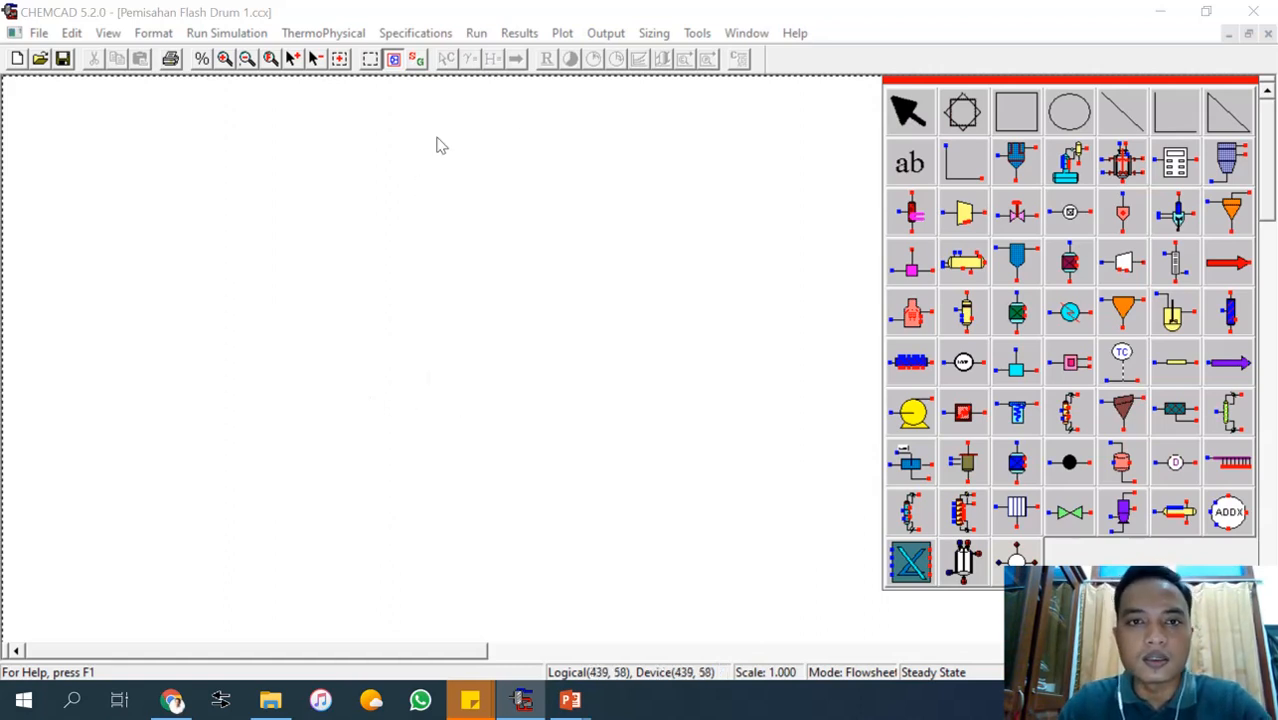
click(417, 58)
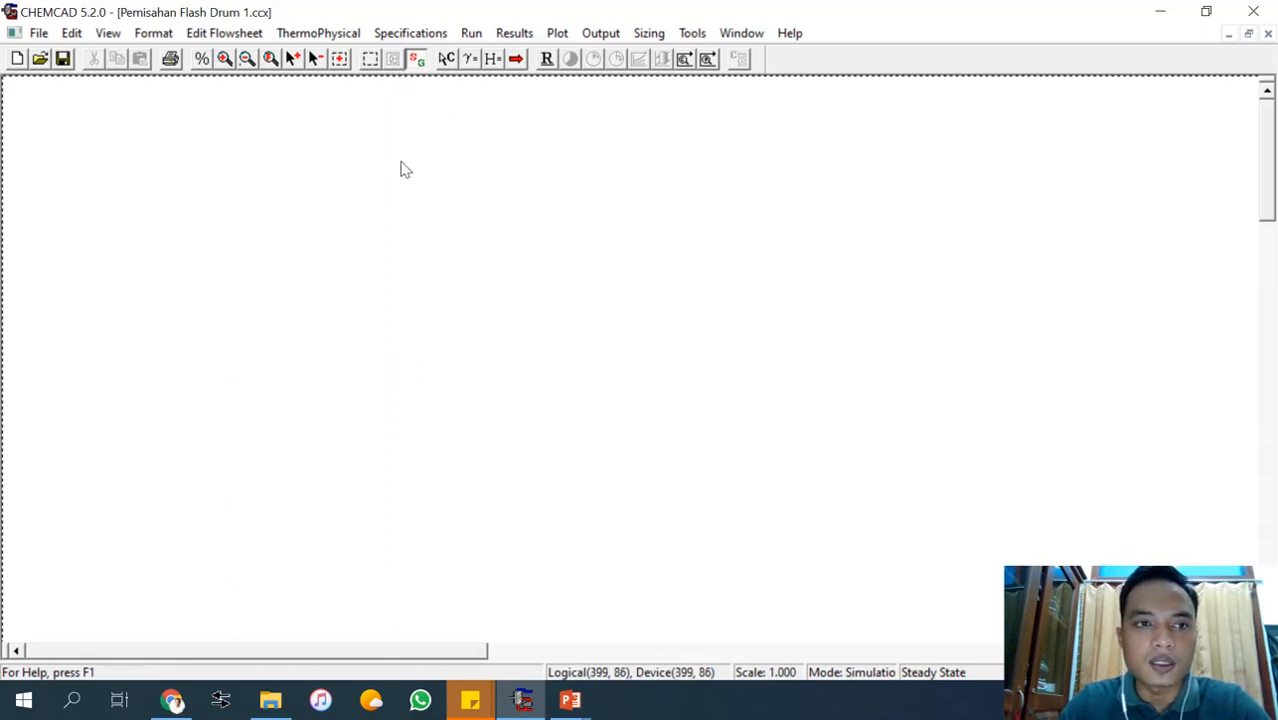
click(446, 59)
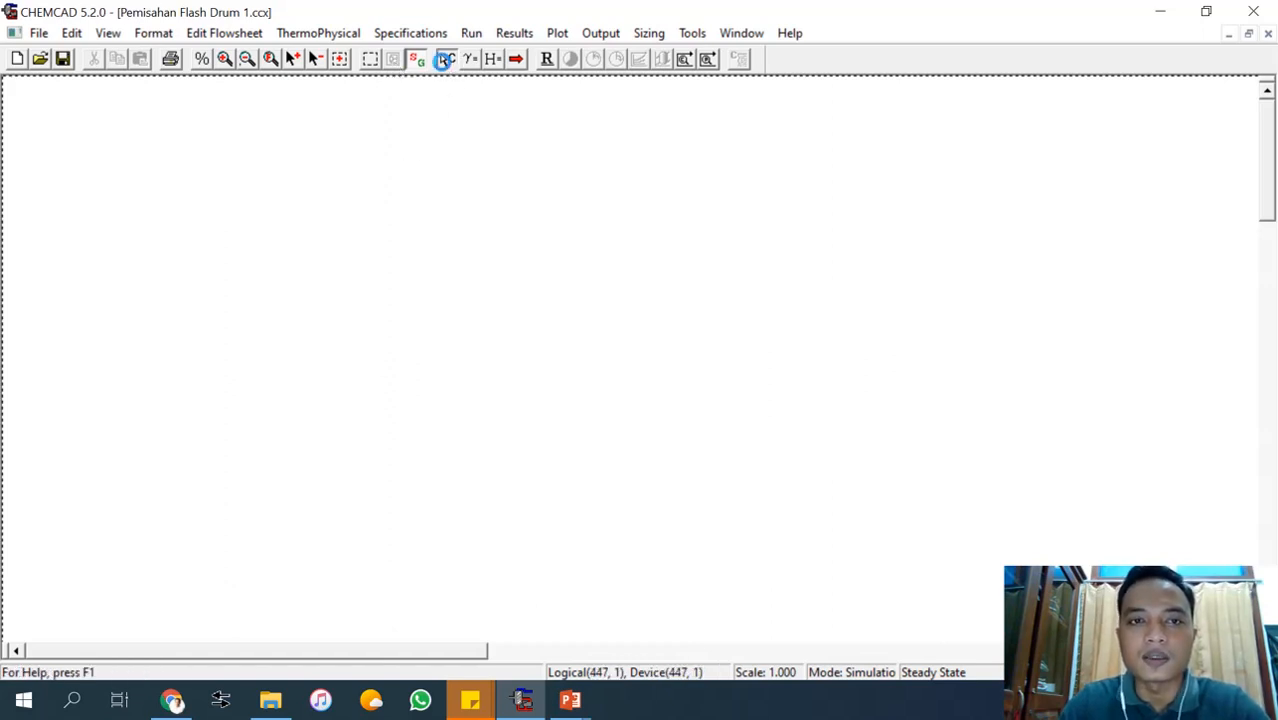
click(885, 523)
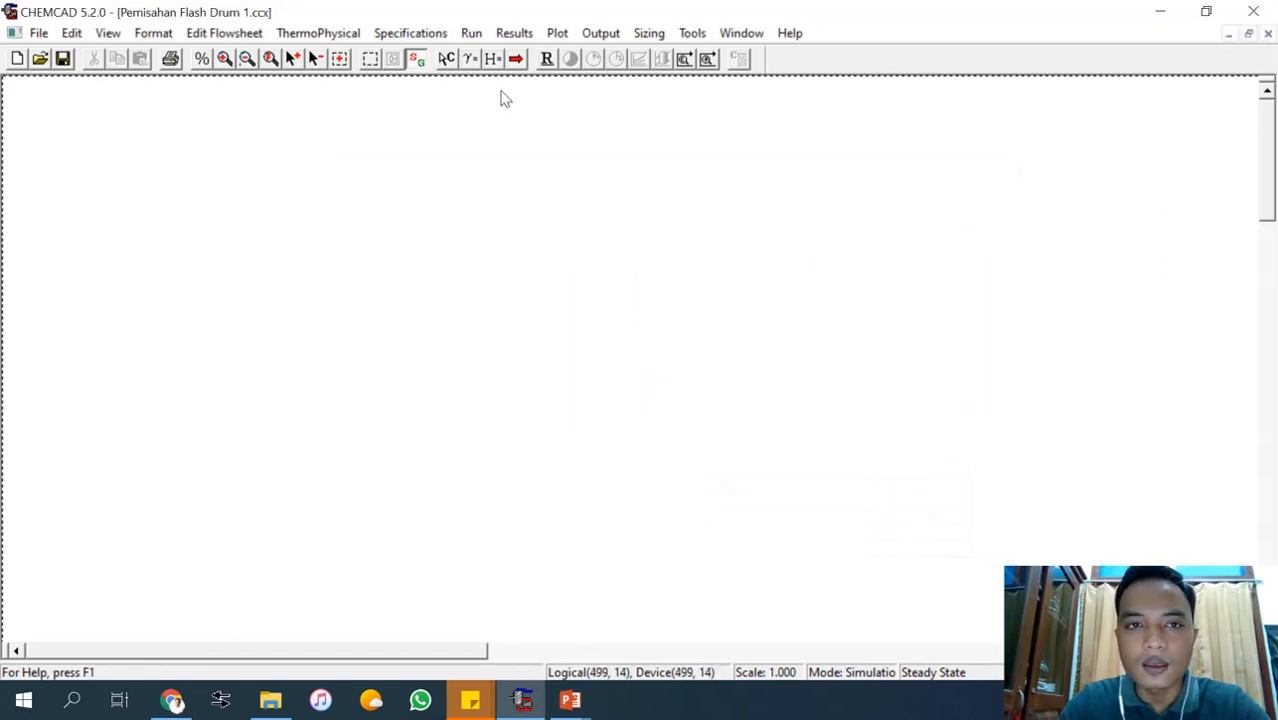
click(410, 58)
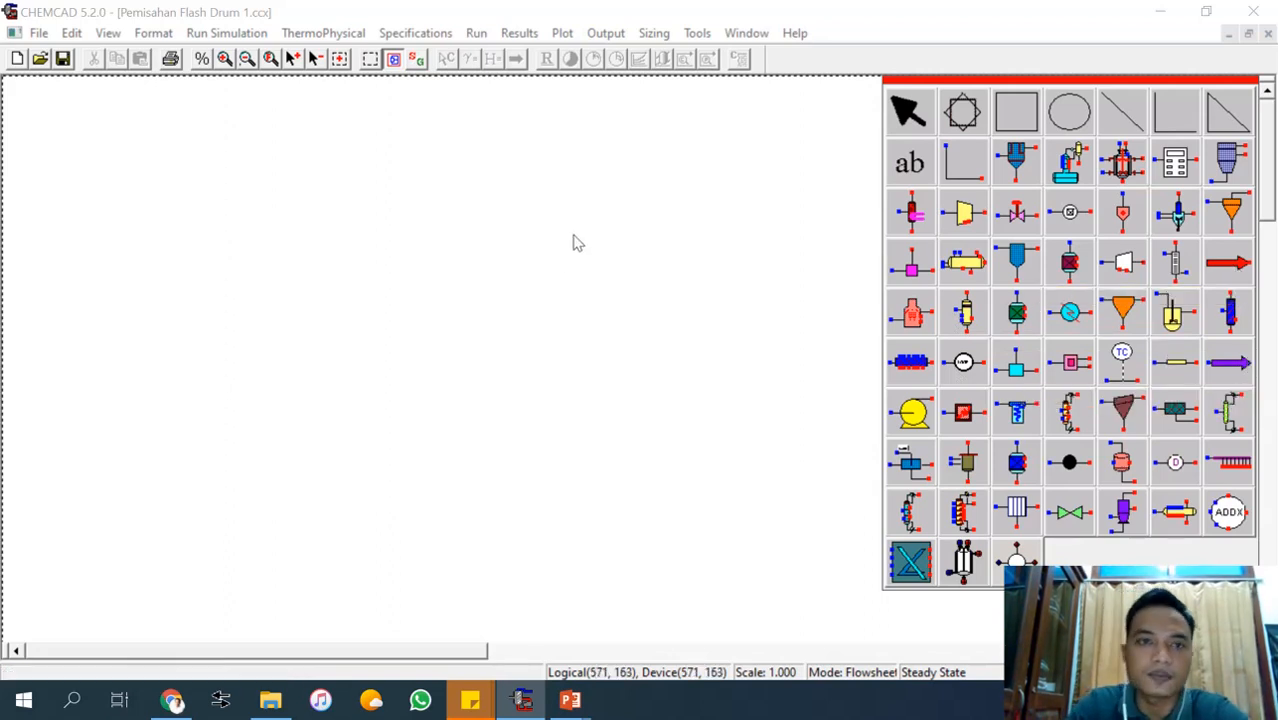
Review the ten simulation stages in the Pertemuan 8 PowerPoint and the feed conditions in Pertemuan 9, and return to CHEMCAD.
mouse_move(578, 706)
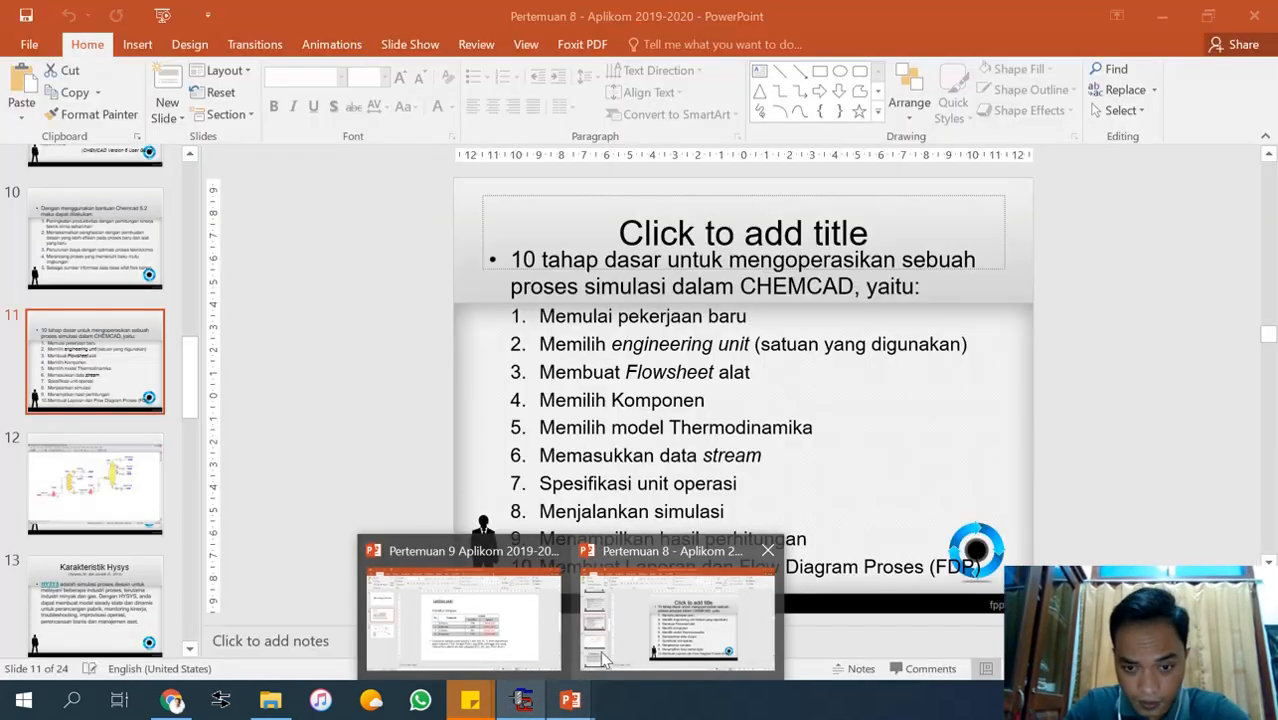
mouse_move(600, 660)
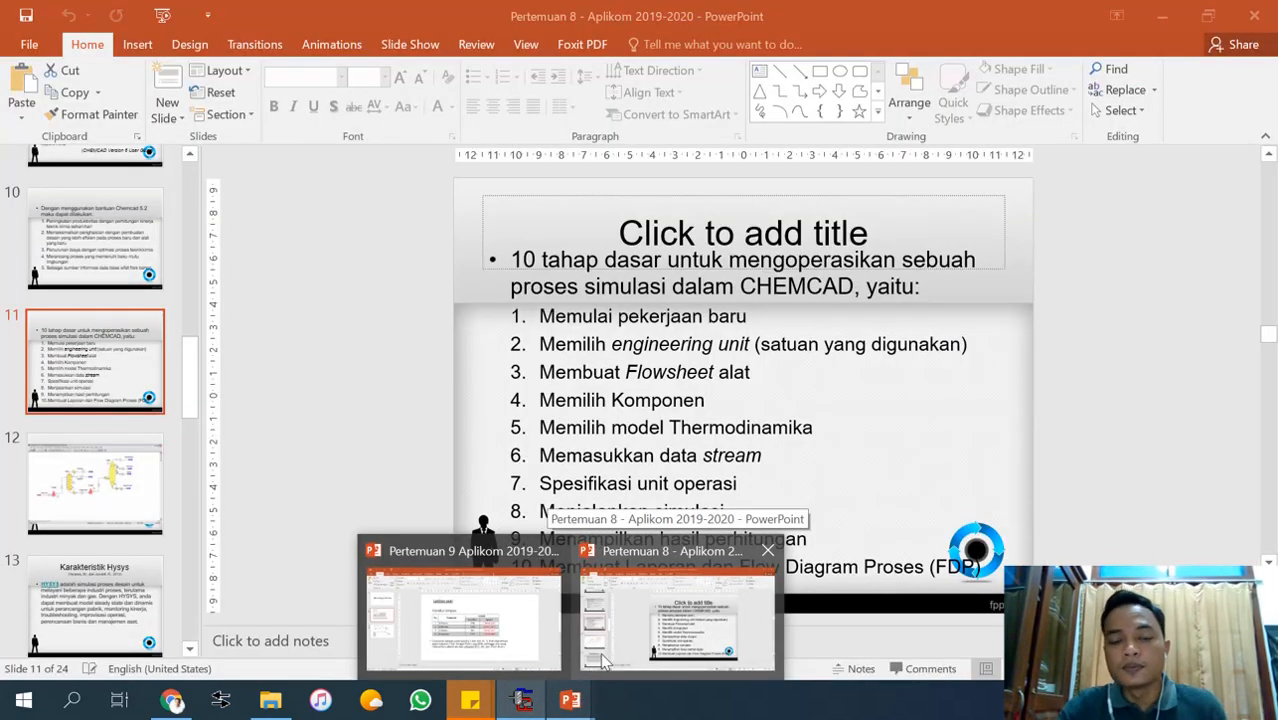
click(601, 645)
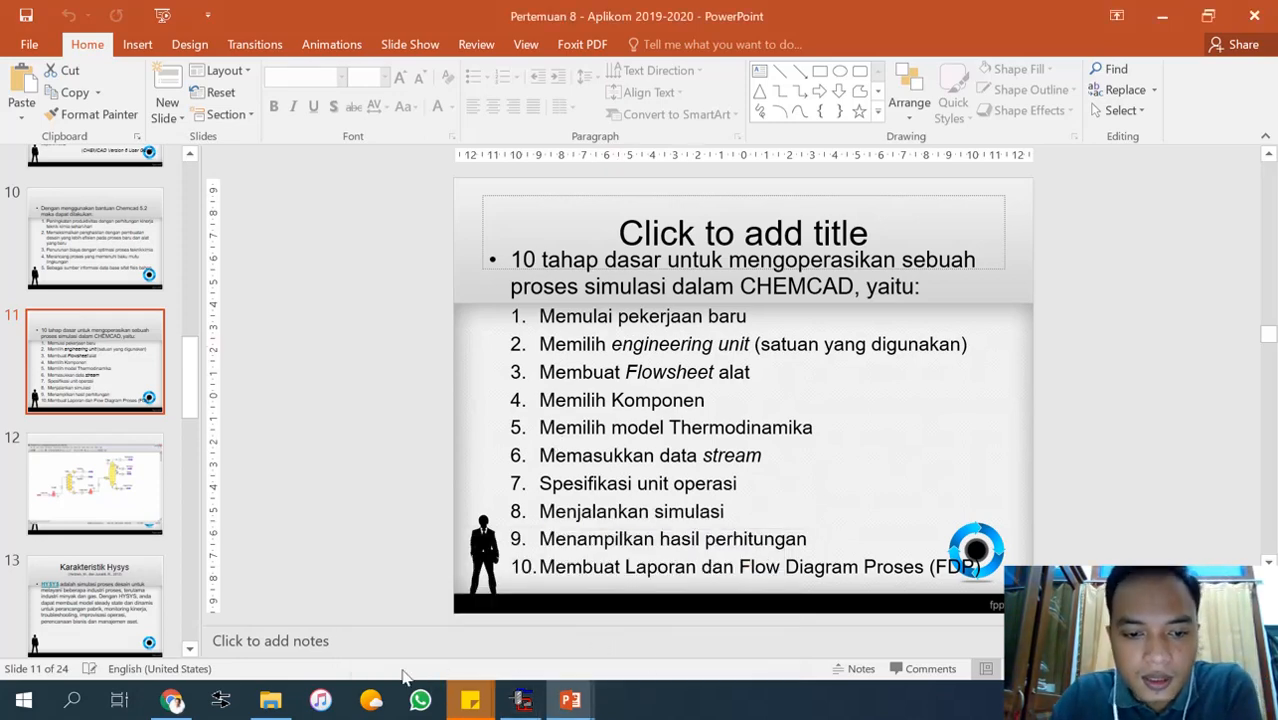
click(522, 702)
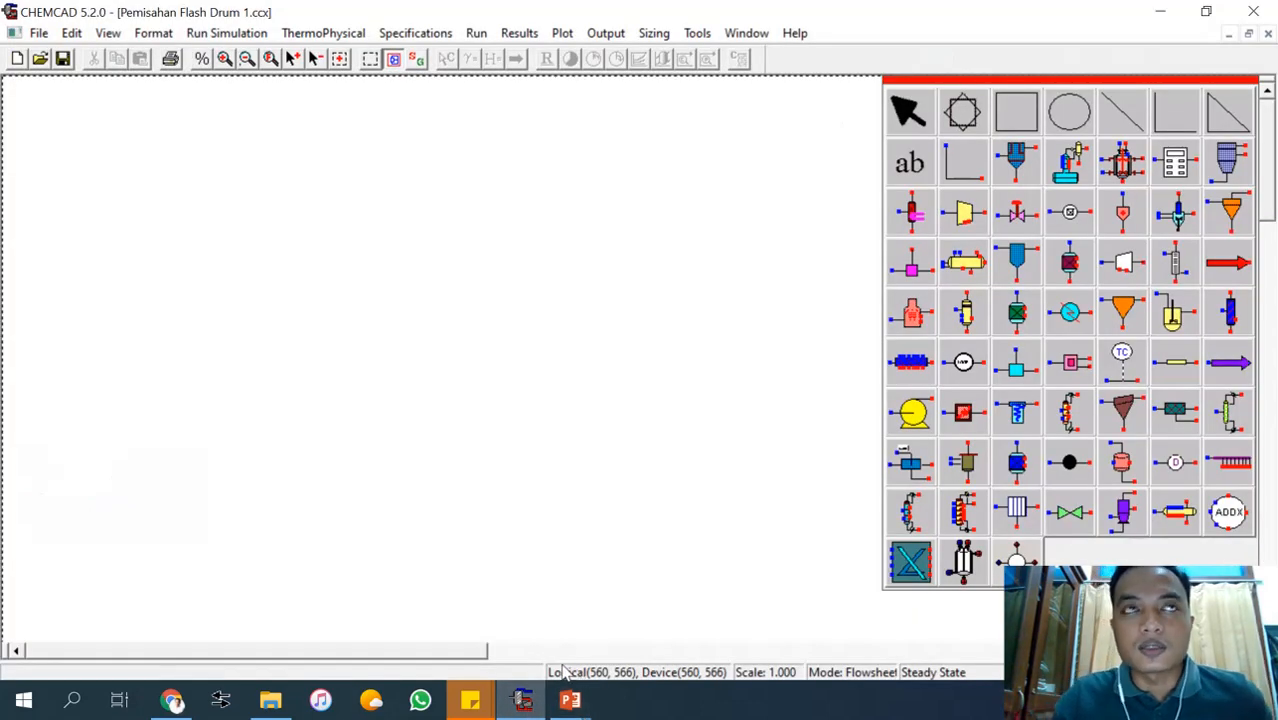
click(570, 700)
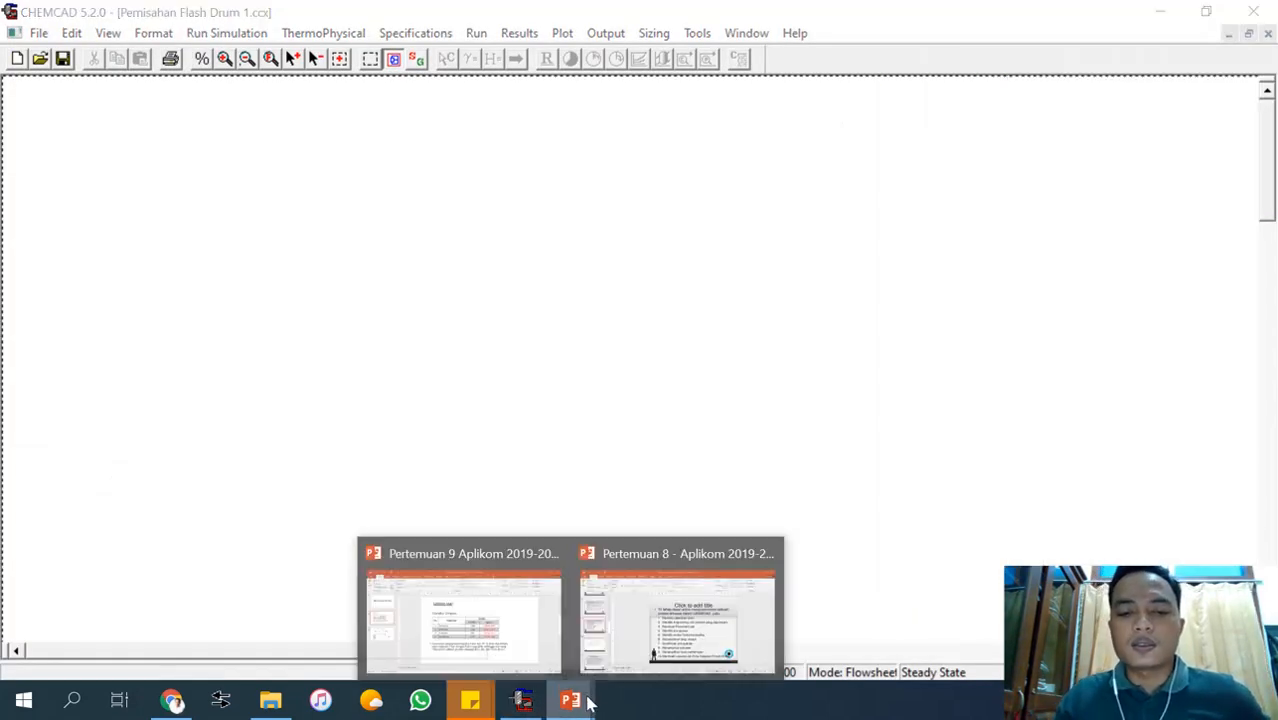
click(490, 645)
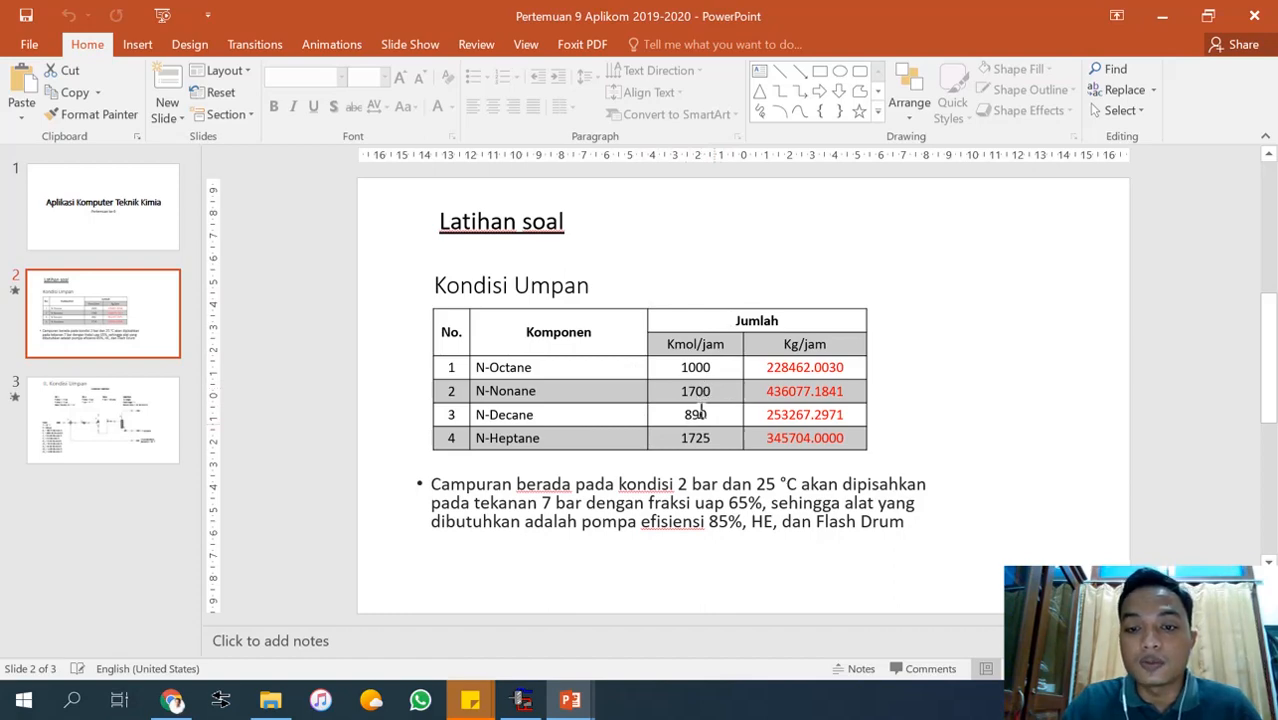
click(522, 699)
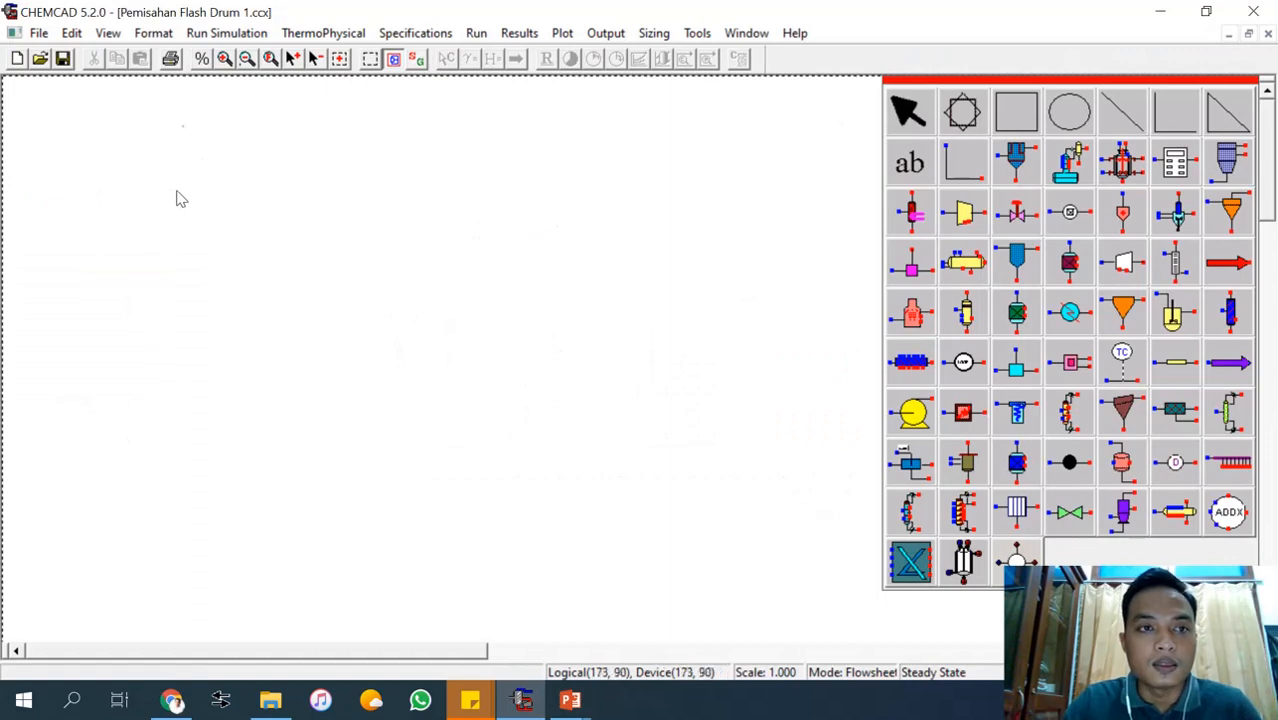
Set the job's engineering units to the Metric profile.
click(150, 34)
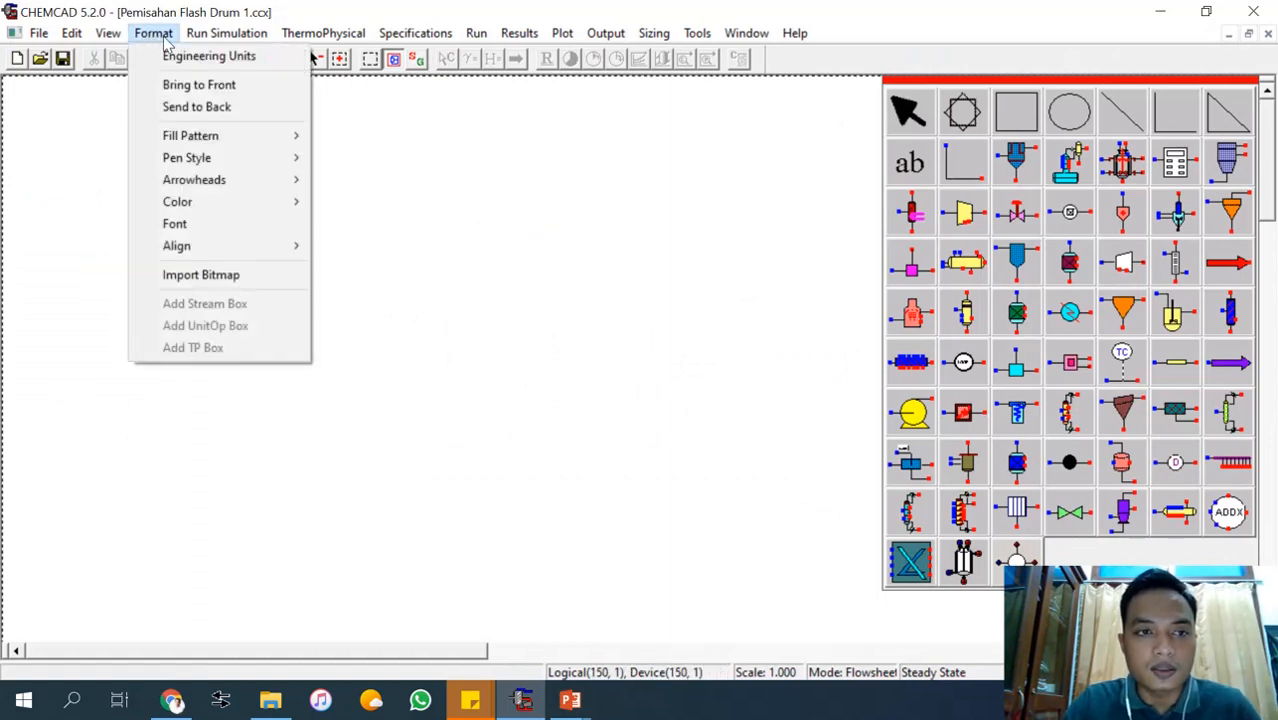
click(198, 60)
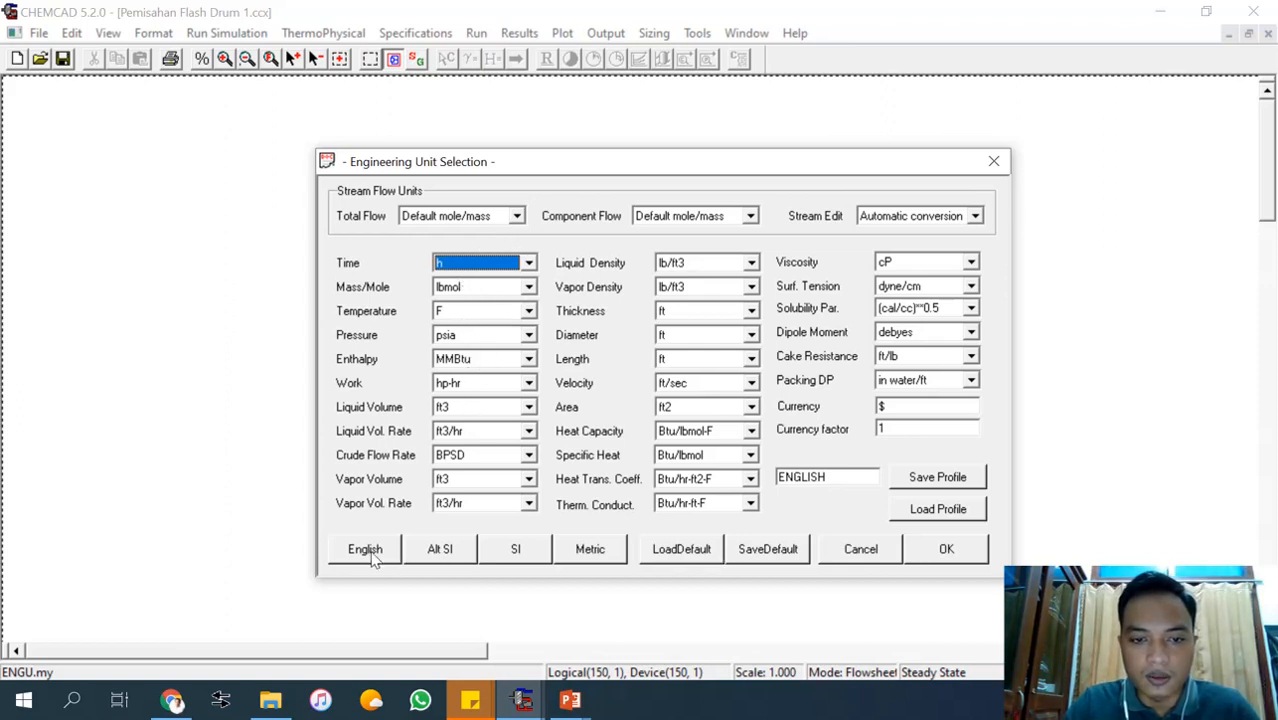
click(604, 555)
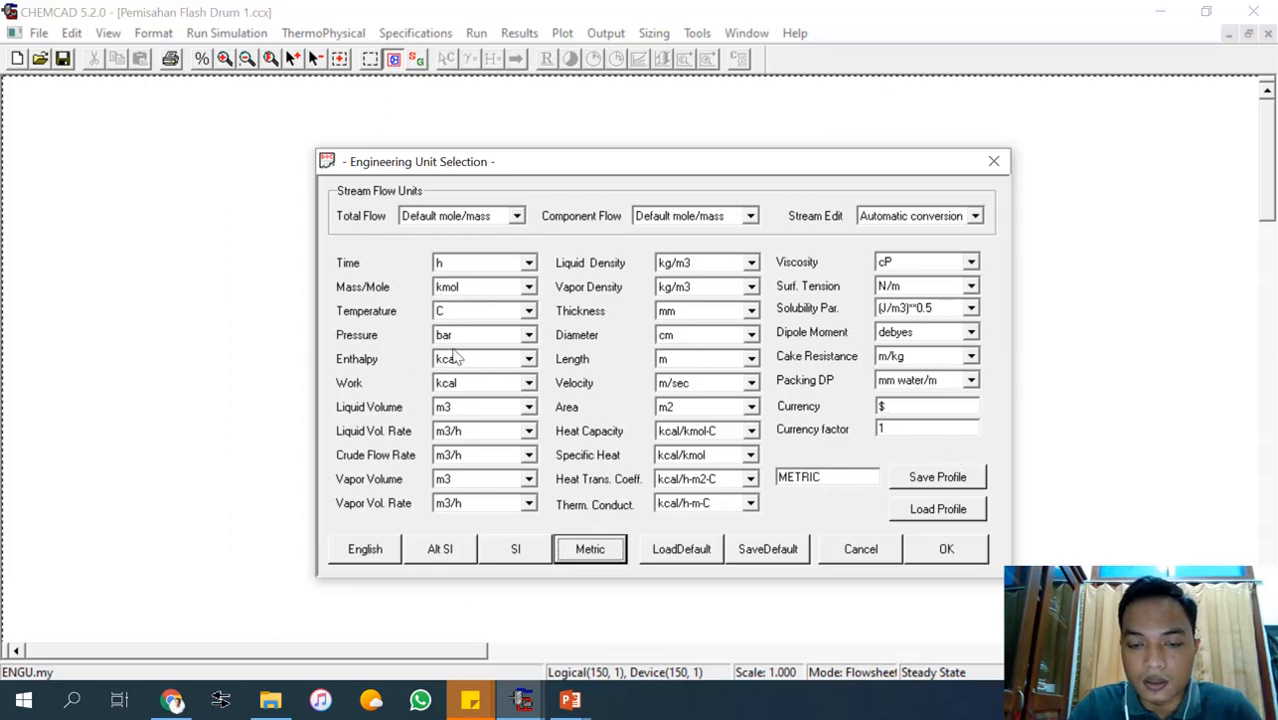
click(946, 549)
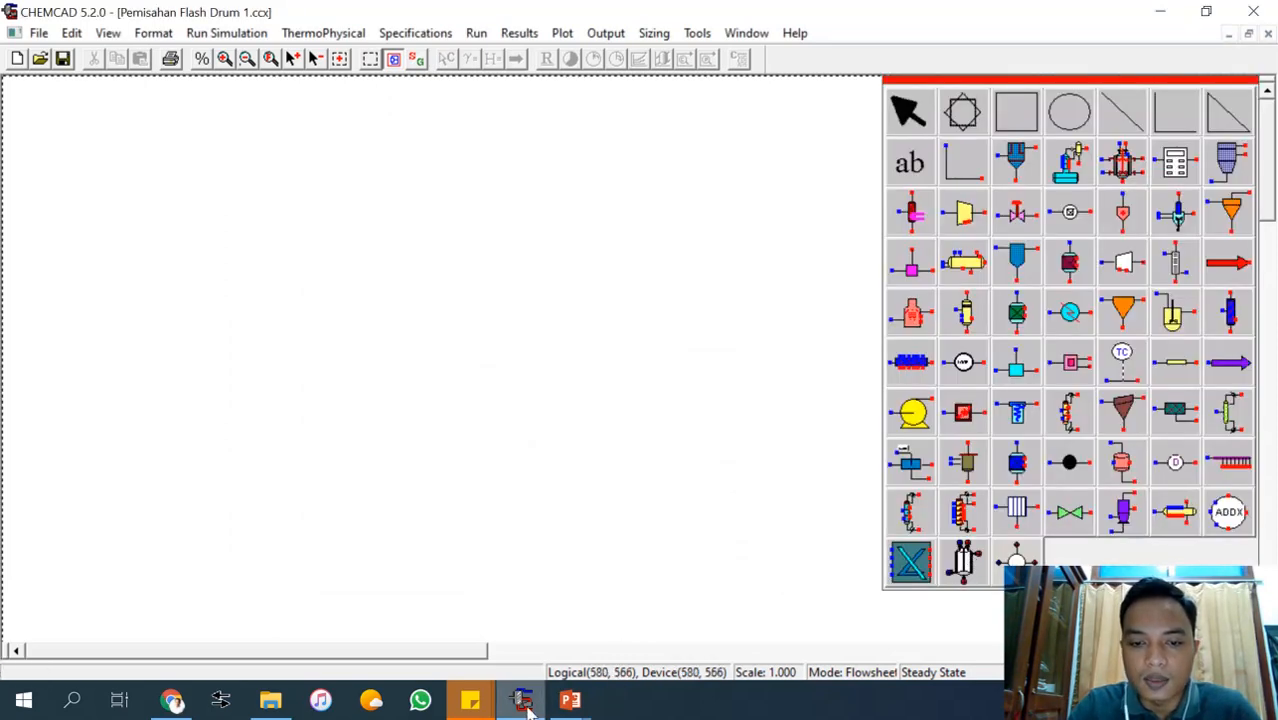
Make the grid visible on the flowsheet drawing area.
click(572, 700)
mouse_move(648, 645)
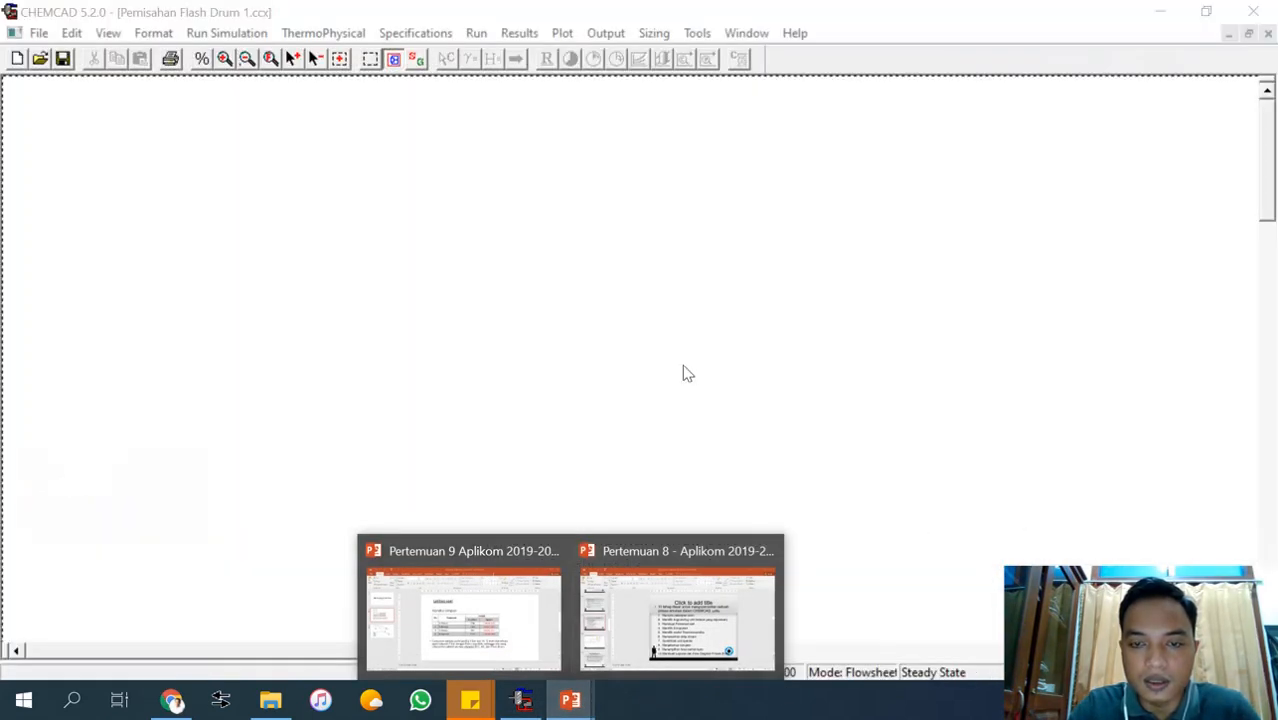
click(108, 33)
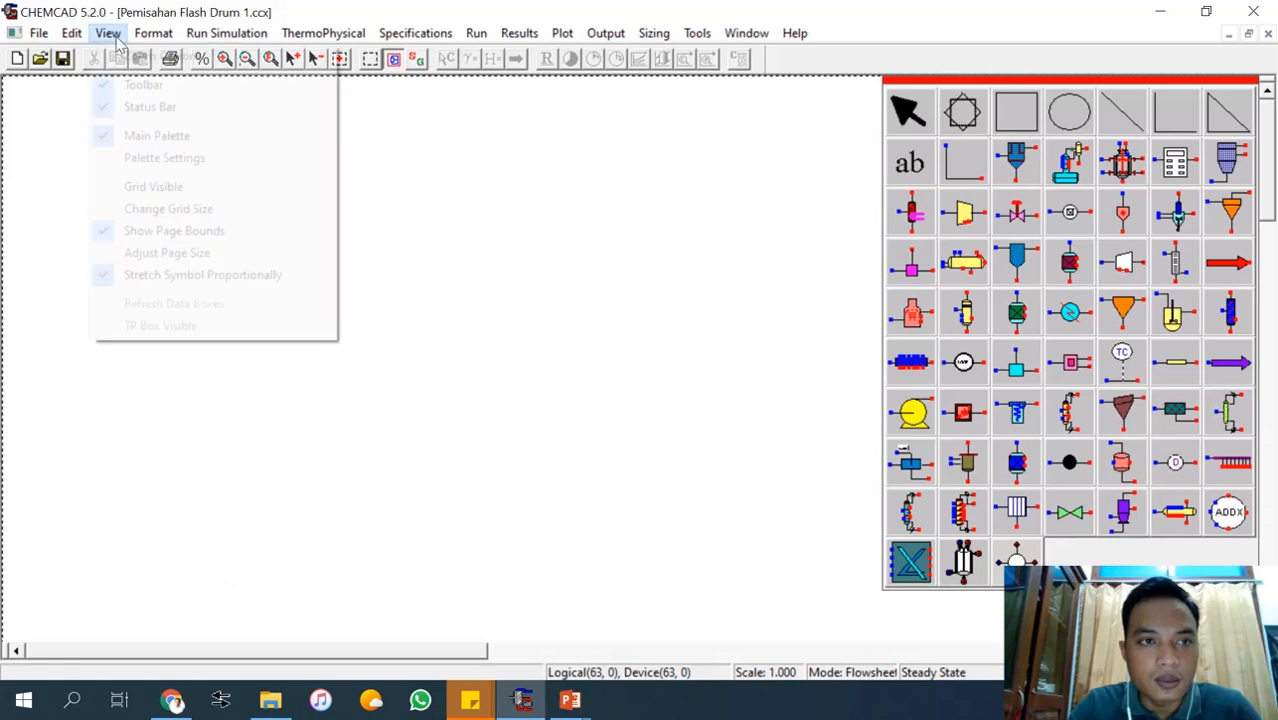
click(148, 187)
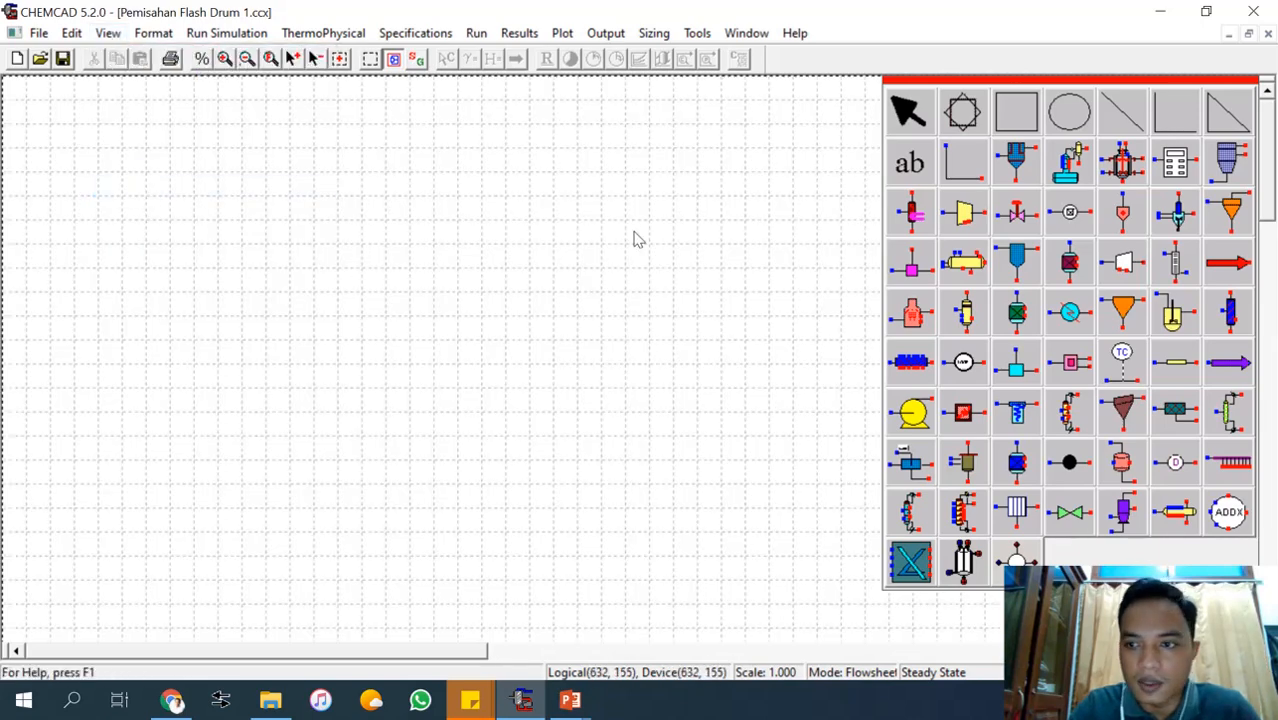
Place a Feed #1 arrow at the start of the flowsheet and a Pump #1 just downstream of it.
click(1238, 267)
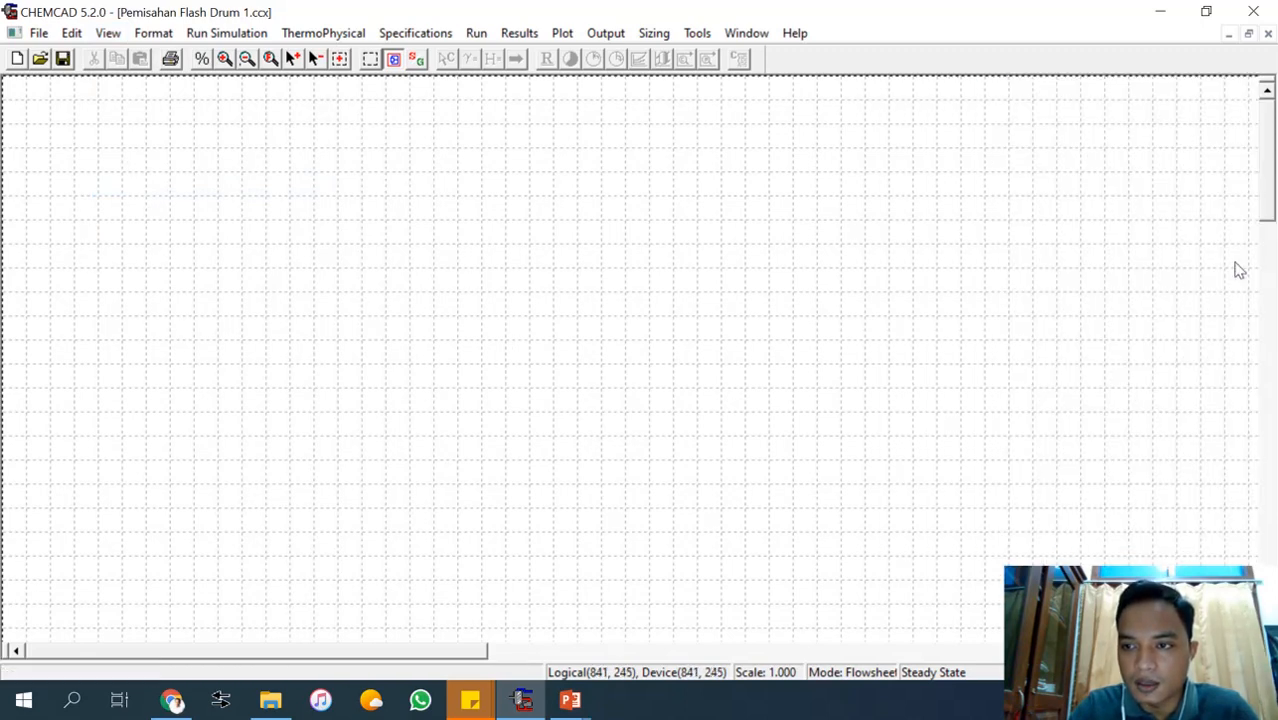
click(72, 364)
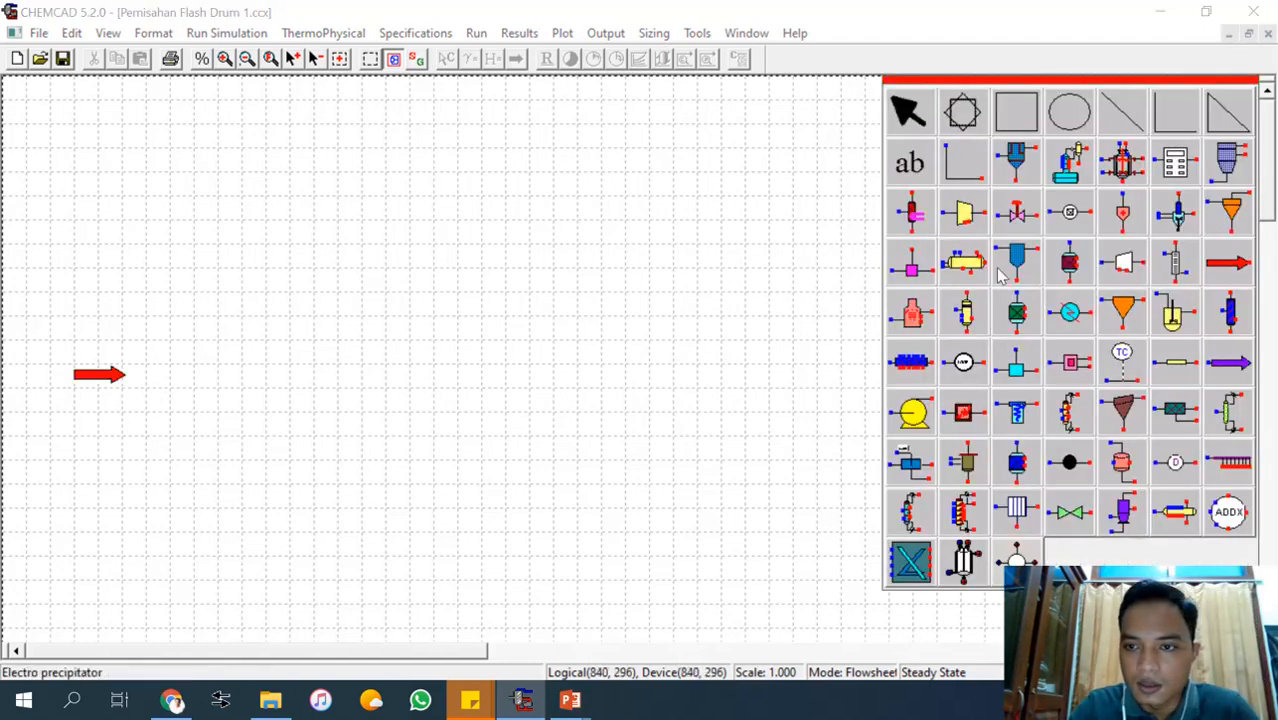
click(913, 418)
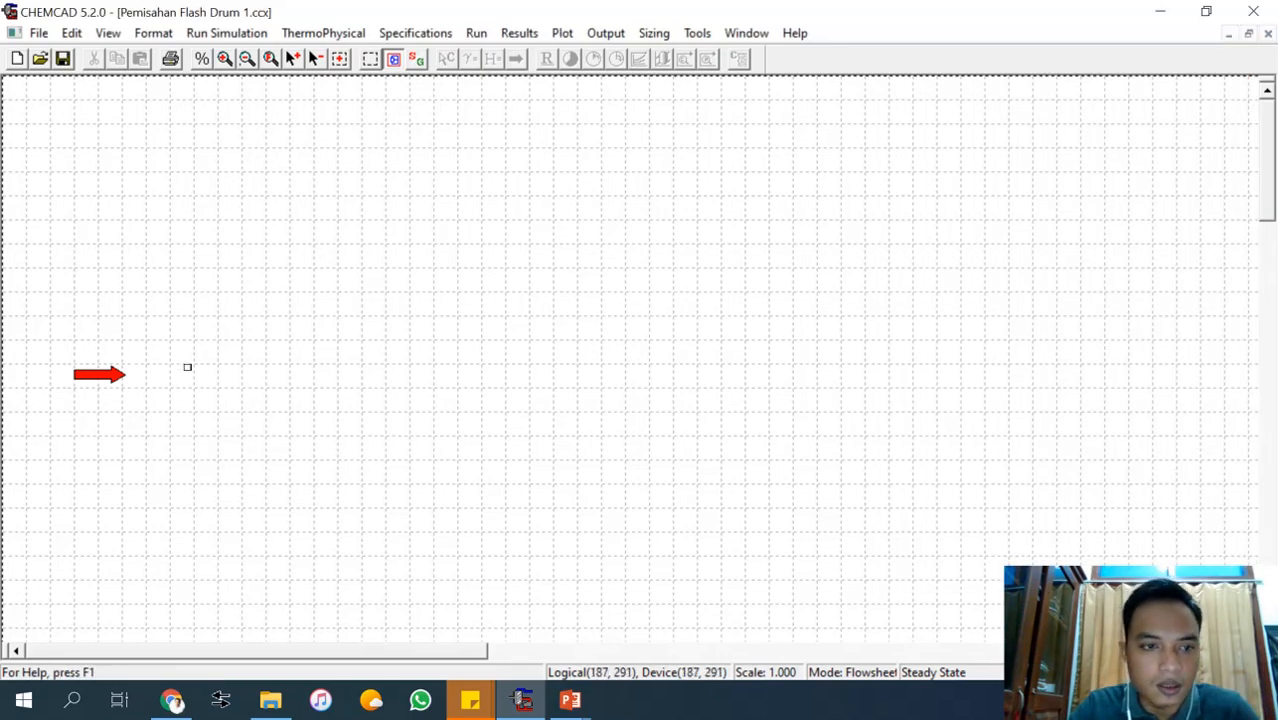
drag(200, 381, 262, 427)
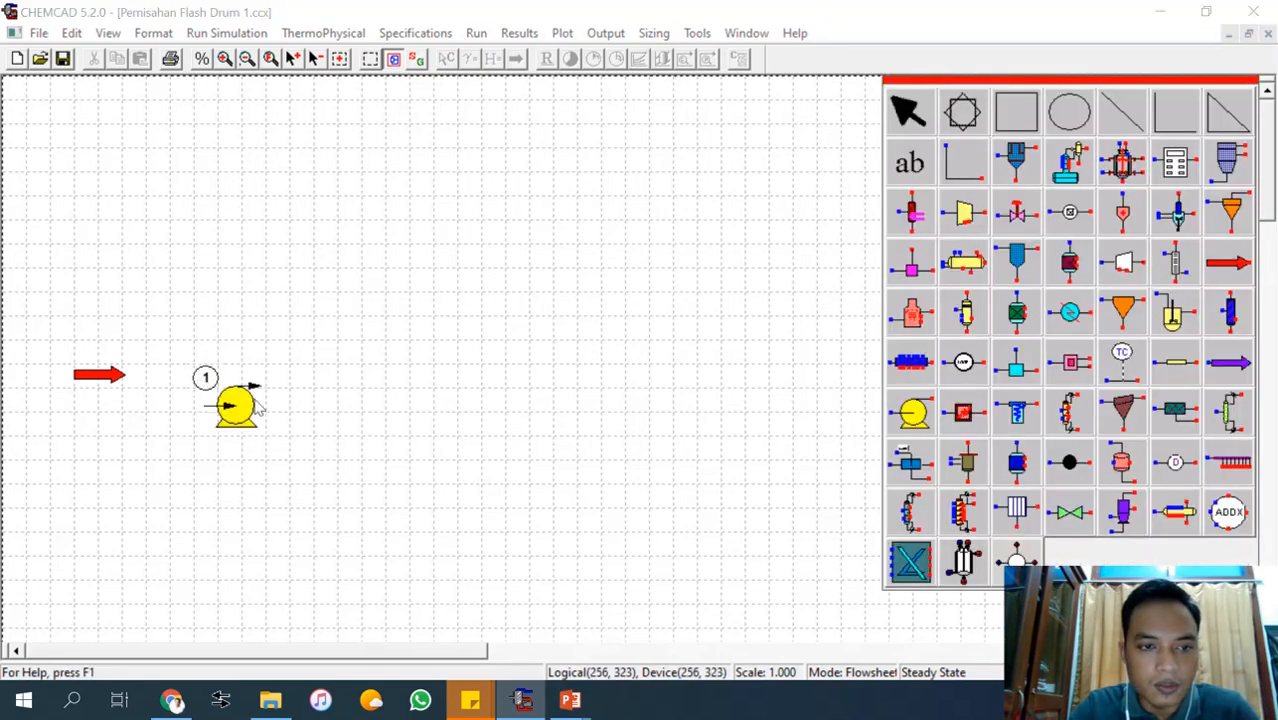
Add a Heat exchanger #1 downstream of the pump and a Flash #1 drum after the exchanger.
click(1074, 316)
click(370, 381)
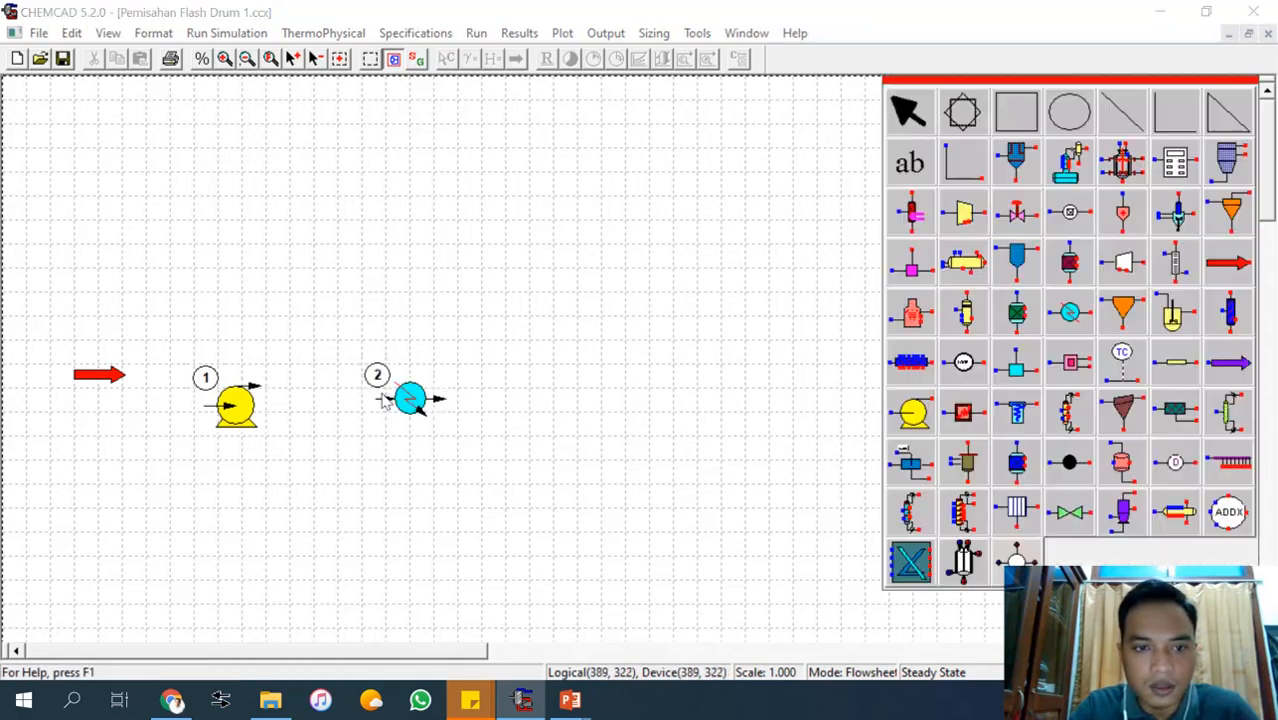
click(965, 318)
click(551, 339)
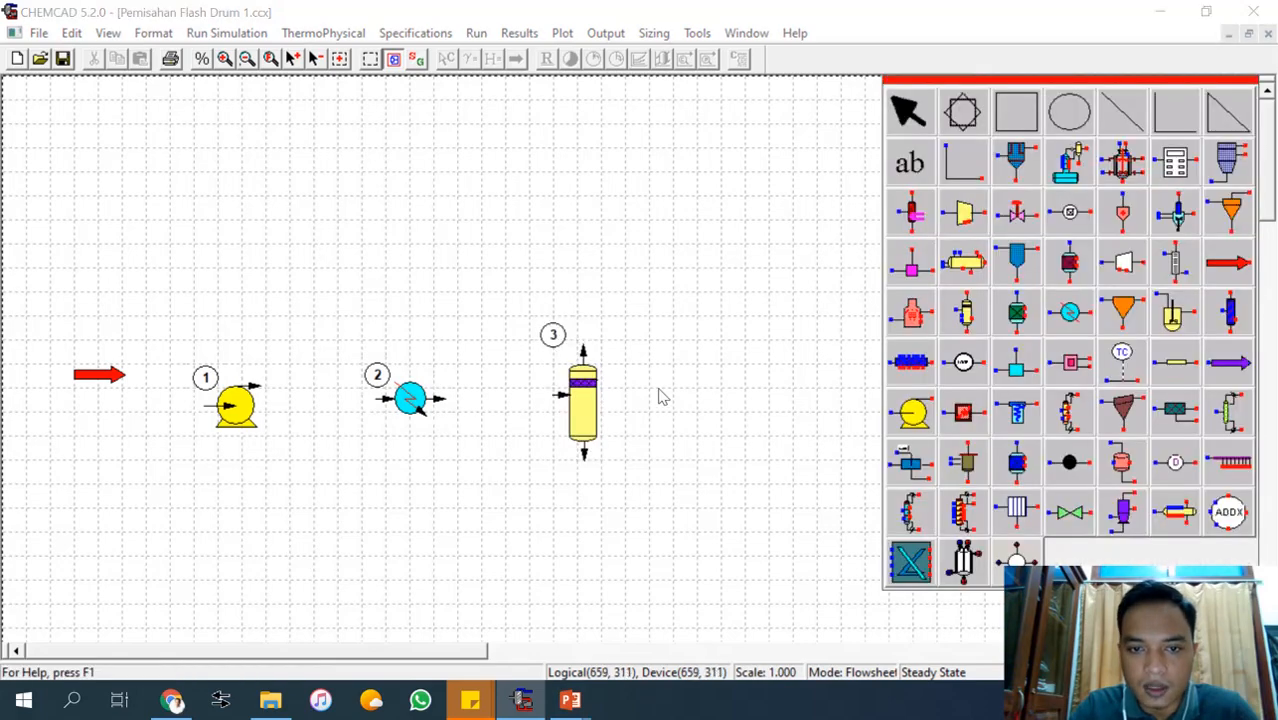
Place two Product #1 arrows beyond the flash drum, one near its vapour outlet and one near its liquid outlet.
click(1228, 368)
click(643, 317)
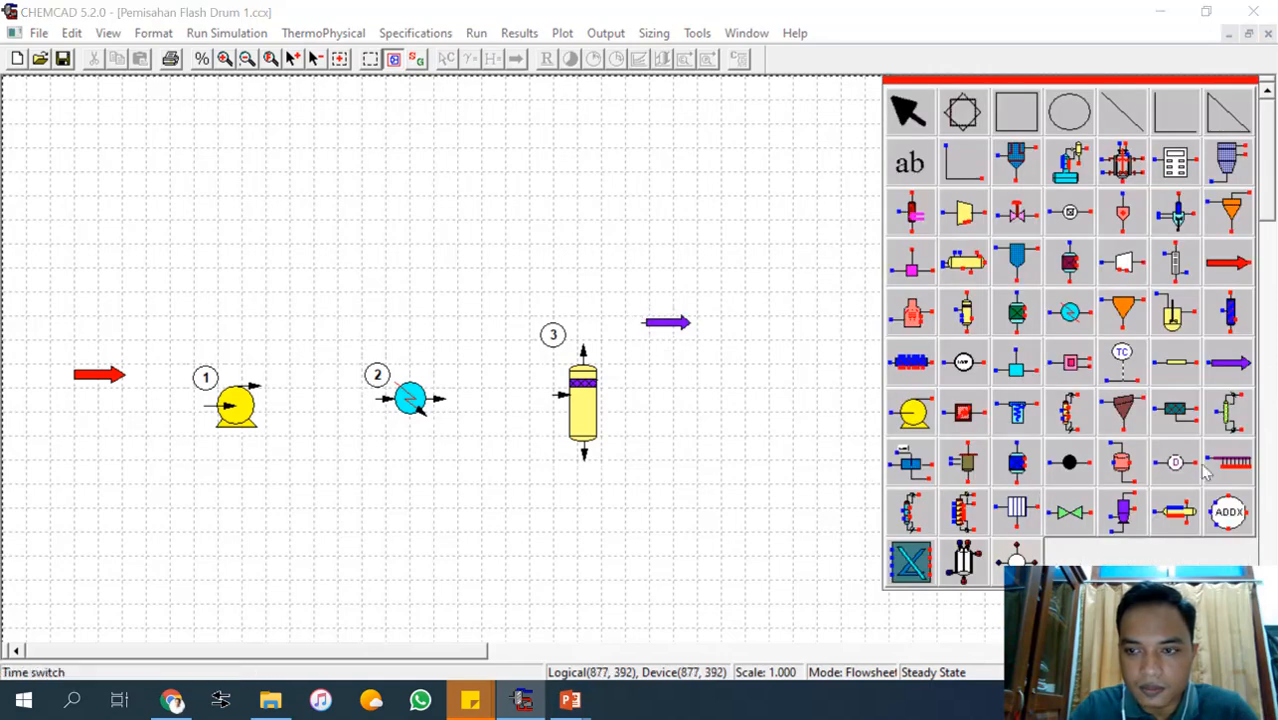
click(1238, 370)
click(672, 467)
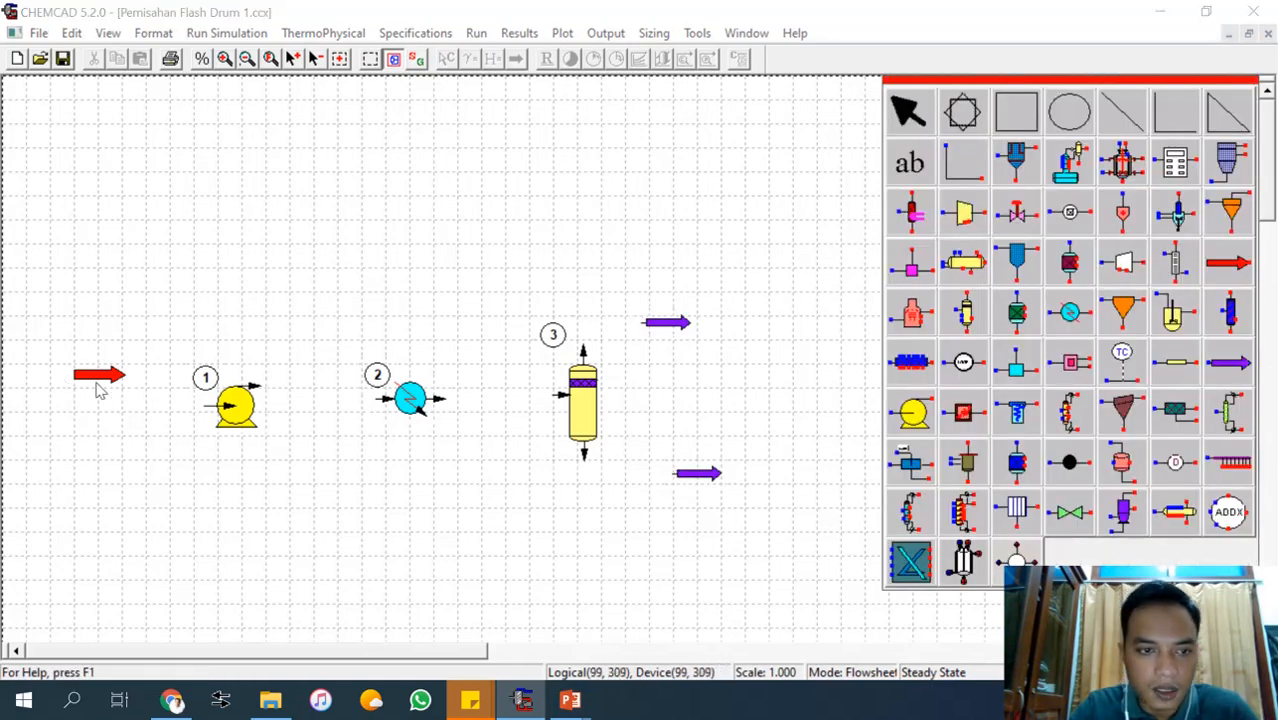
Rearrange the feed arrow, pump, heat exchanger and flash drum into a tighter row with inlets and outlets roughly level.
drag(113, 378, 110, 366)
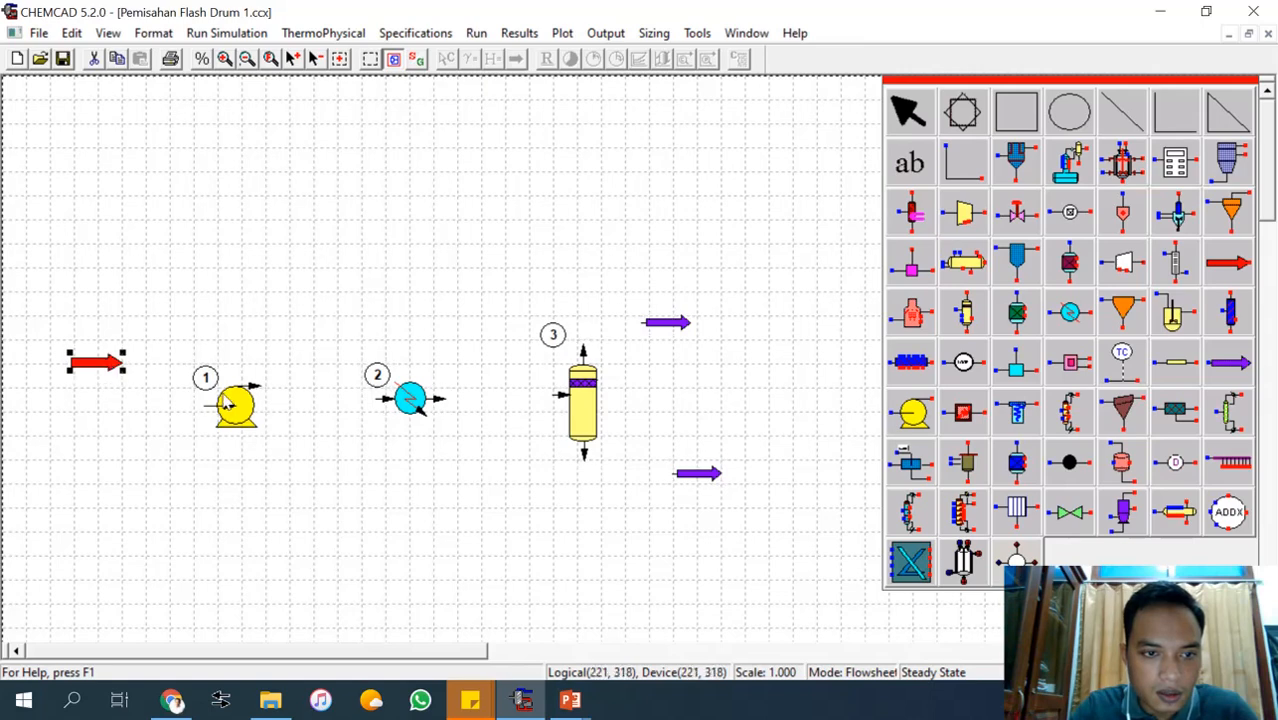
drag(228, 403, 222, 368)
drag(201, 366, 227, 366)
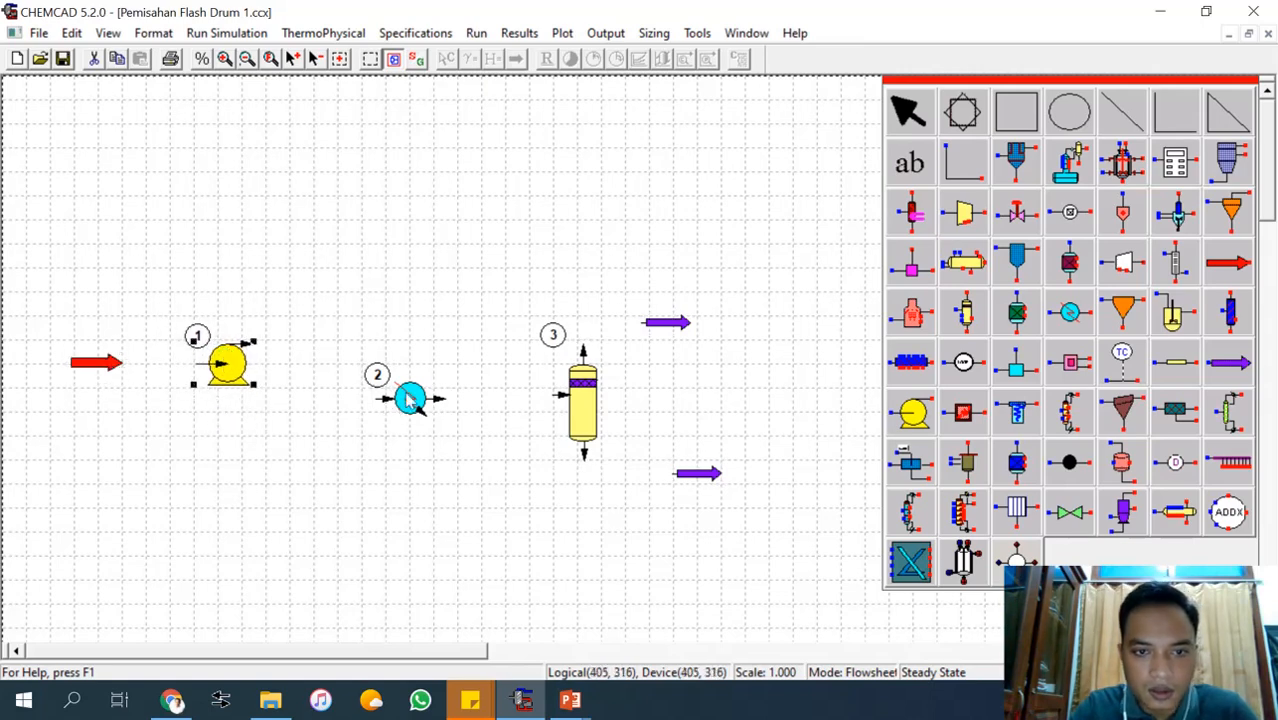
drag(409, 399, 336, 344)
drag(588, 396, 460, 347)
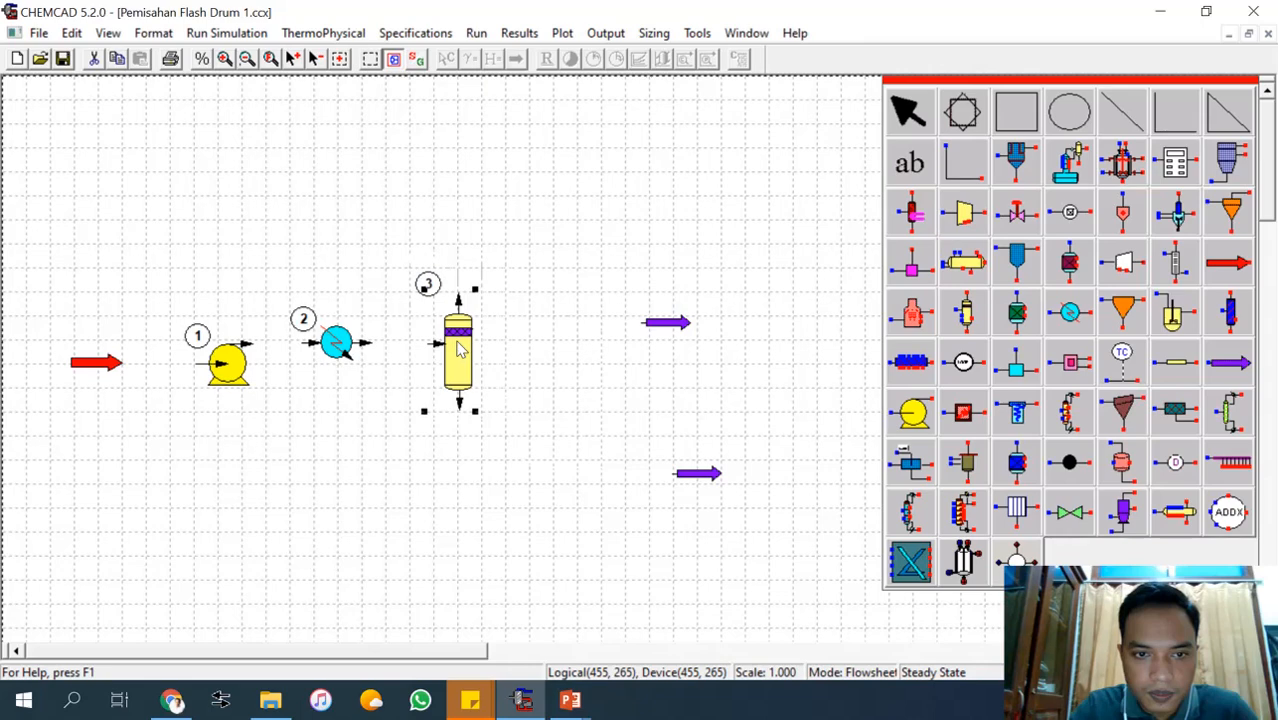
Move the two product arrows close to the flash drum, one above its top outlet and one below its bottom outlet.
drag(650, 326, 523, 269)
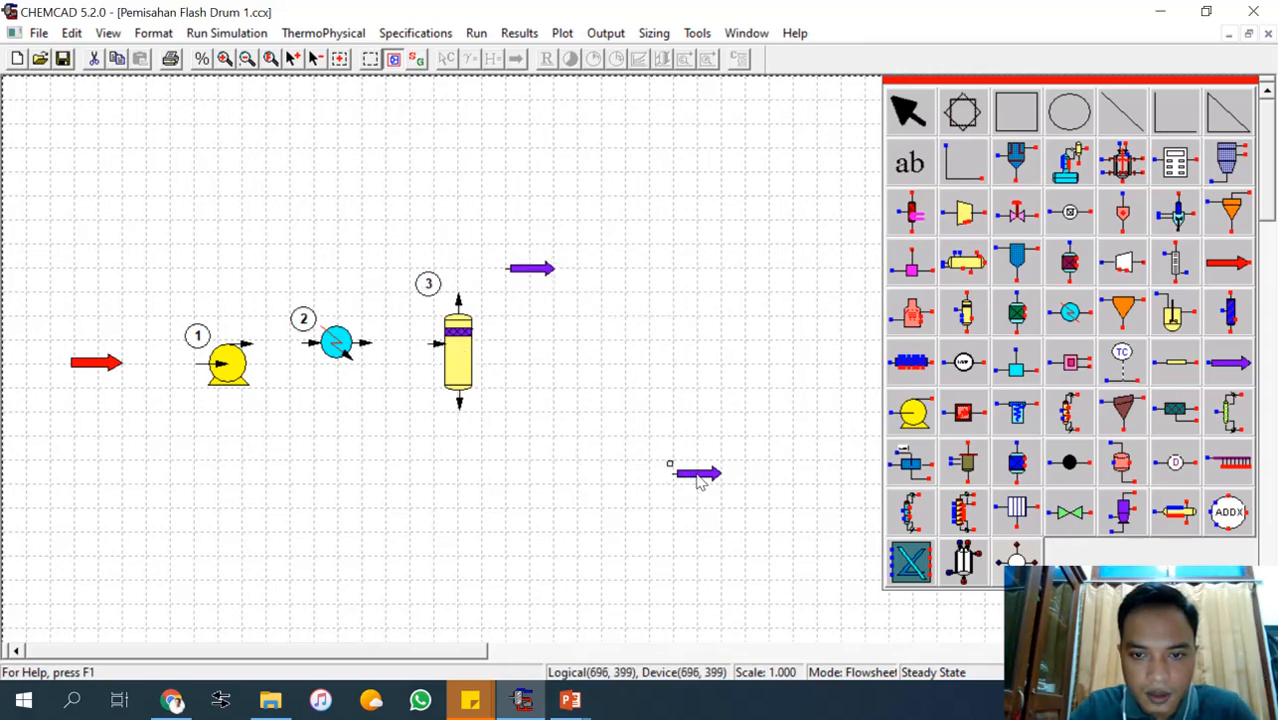
drag(672, 463, 531, 442)
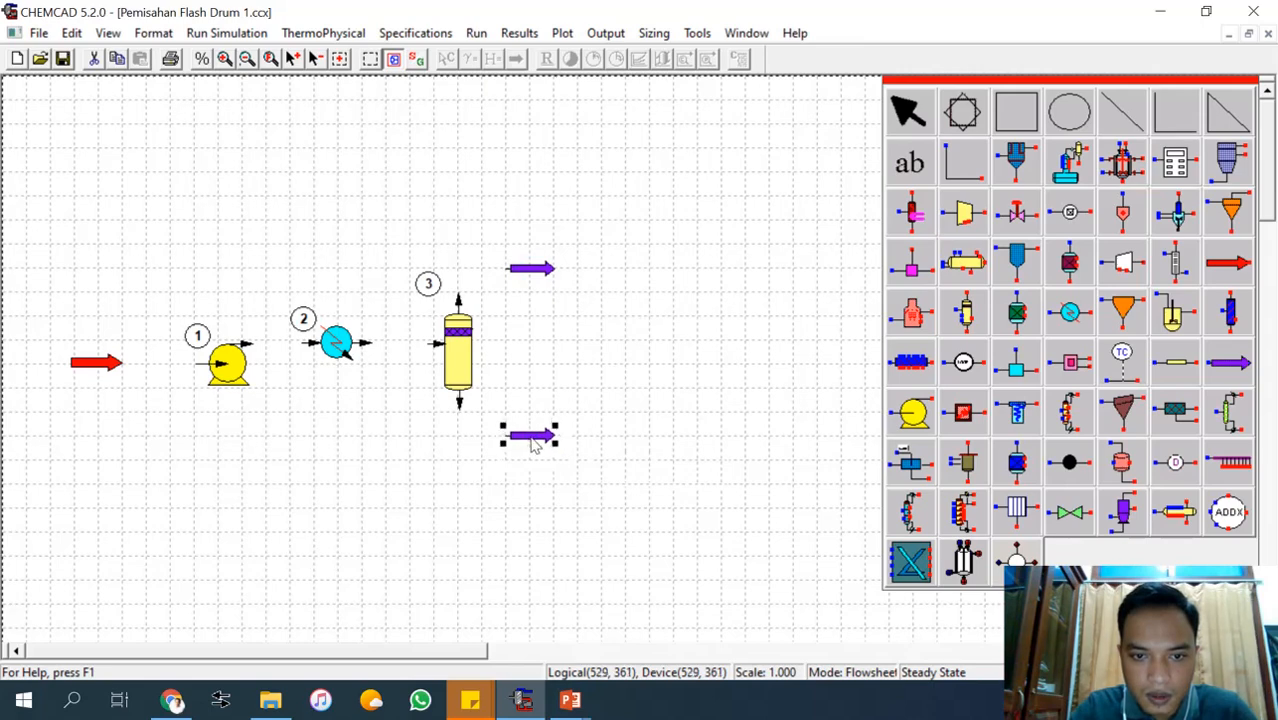
click(733, 408)
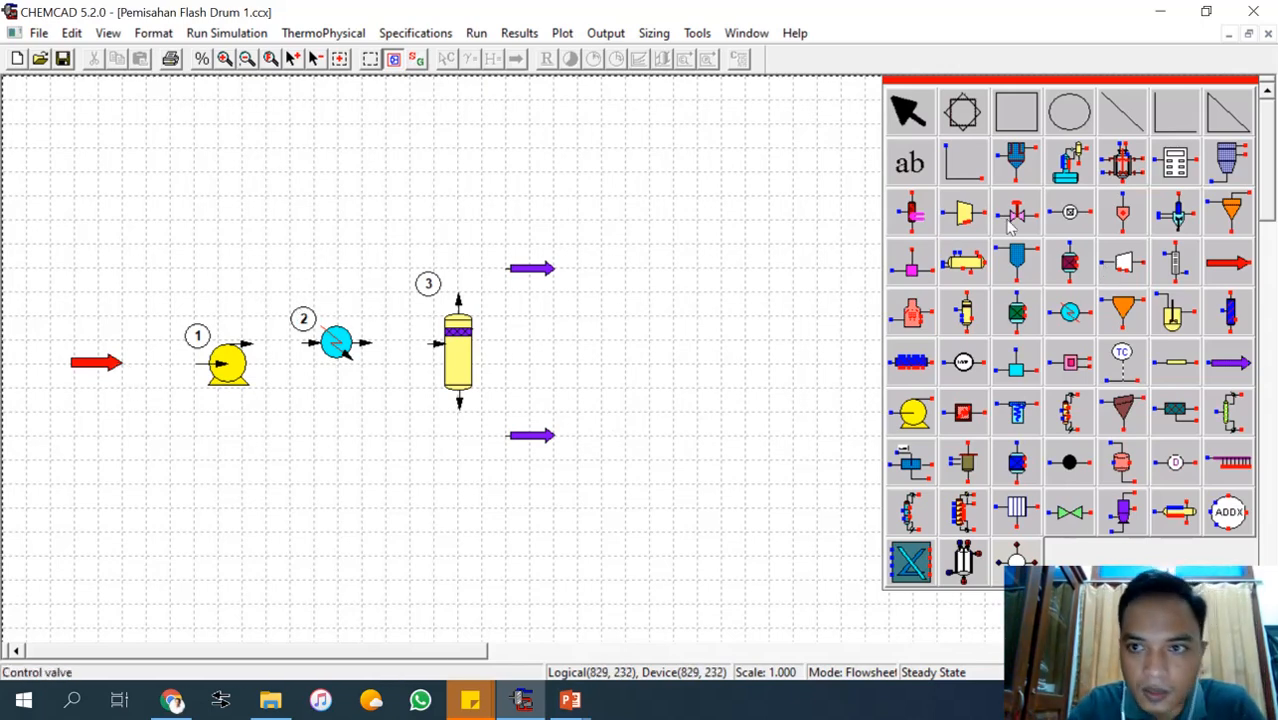
Connect the feed arrow to the pump inlet, the pump outlet to the heat exchanger, and the exchanger outlet to the flash drum inlet with streams.
click(964, 168)
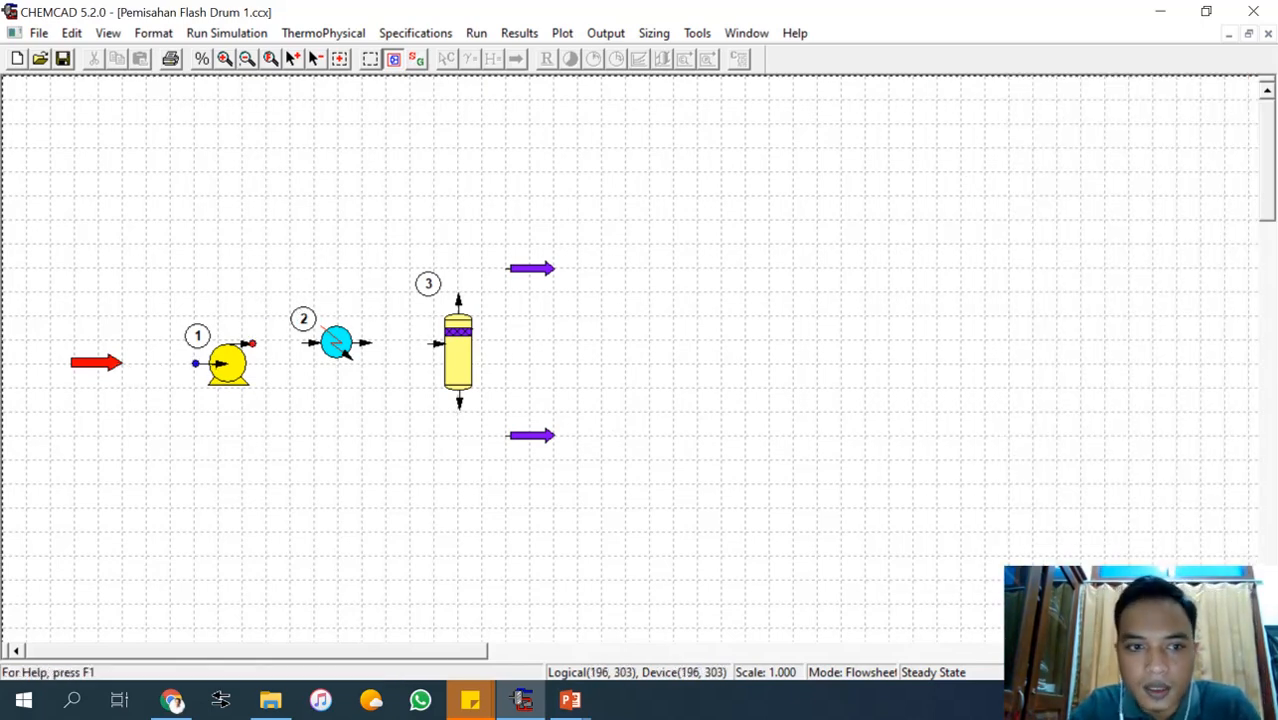
click(122, 366)
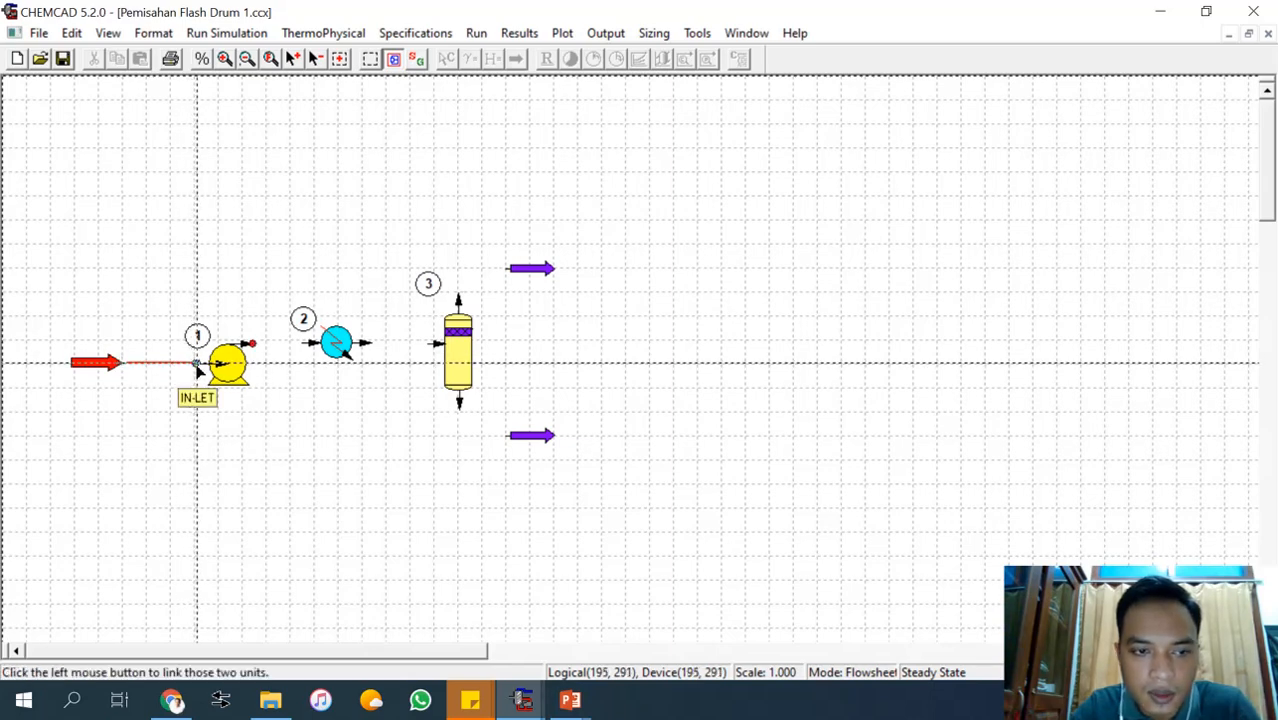
click(197, 366)
click(255, 346)
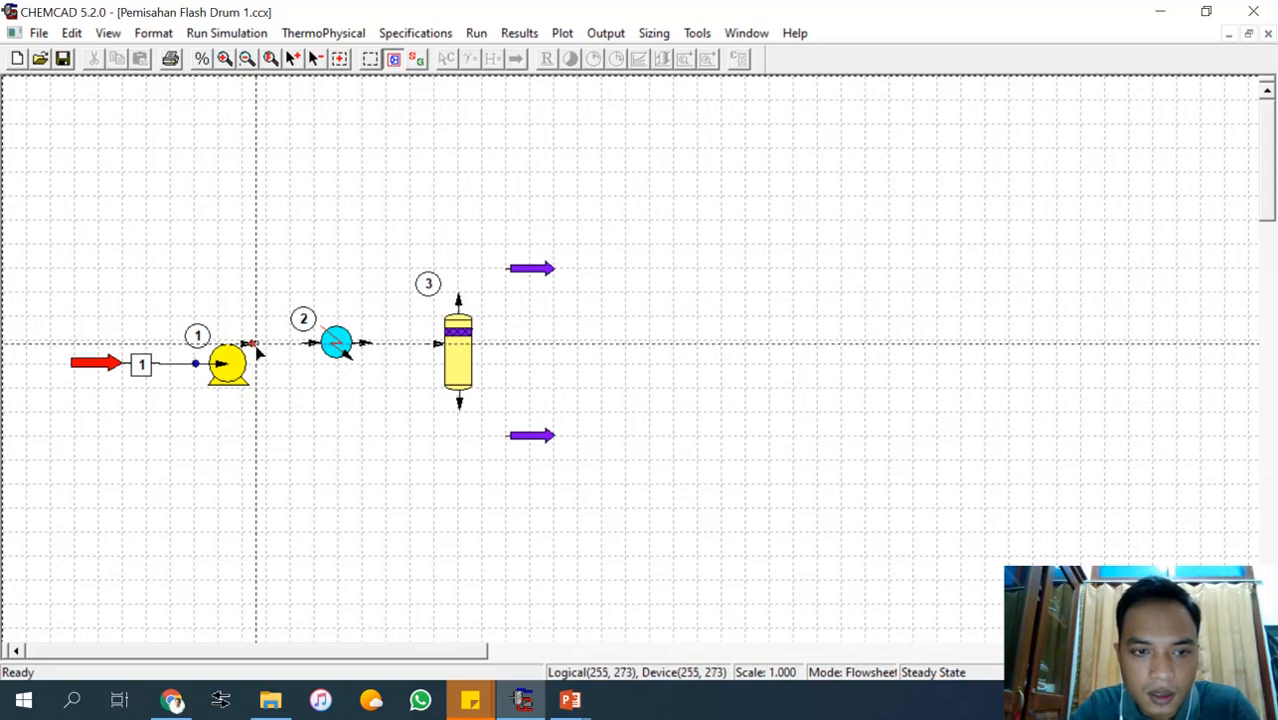
click(305, 346)
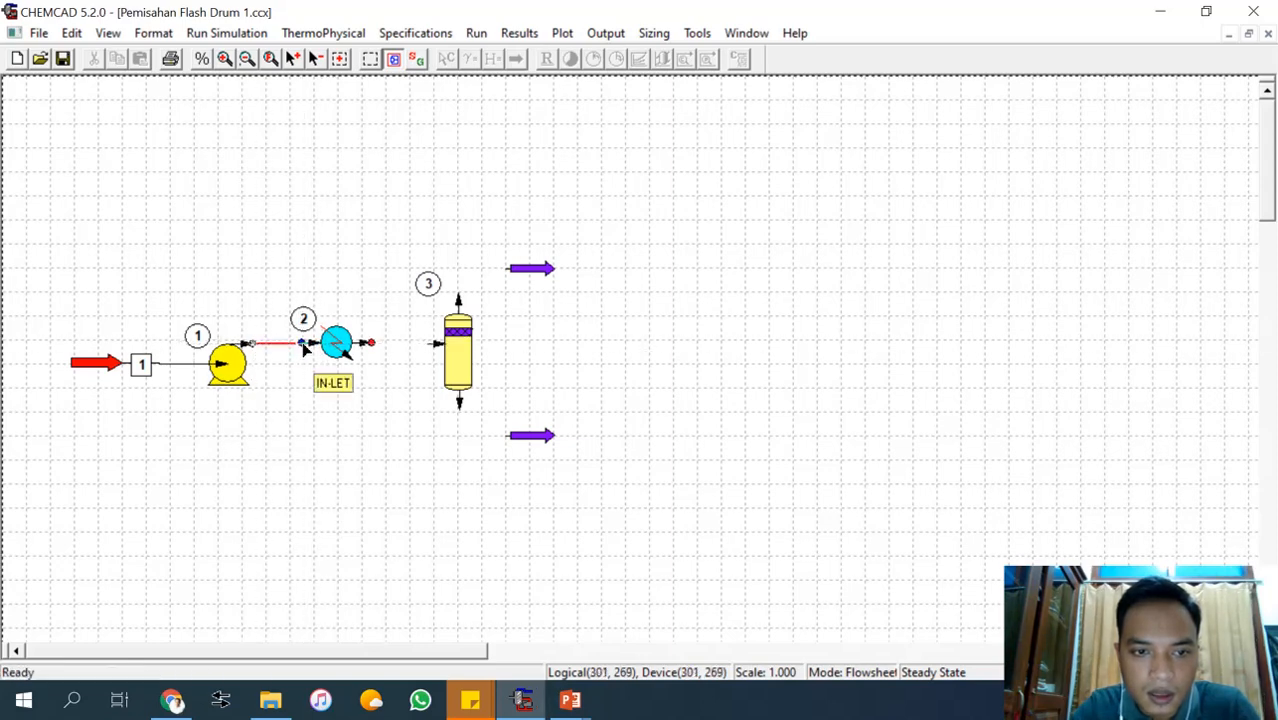
click(371, 346)
click(440, 344)
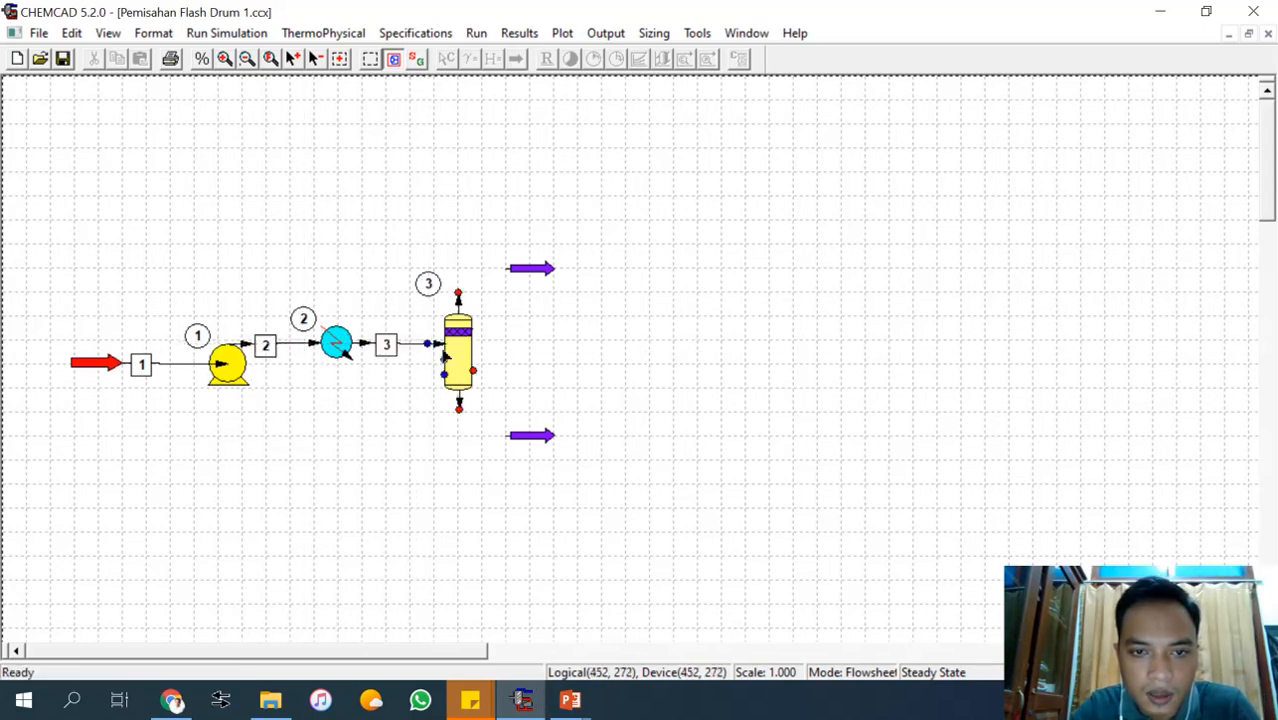
Connect the flash drum's top outlet to the upper product arrow and its bottom outlet to the lower product arrow.
click(459, 295)
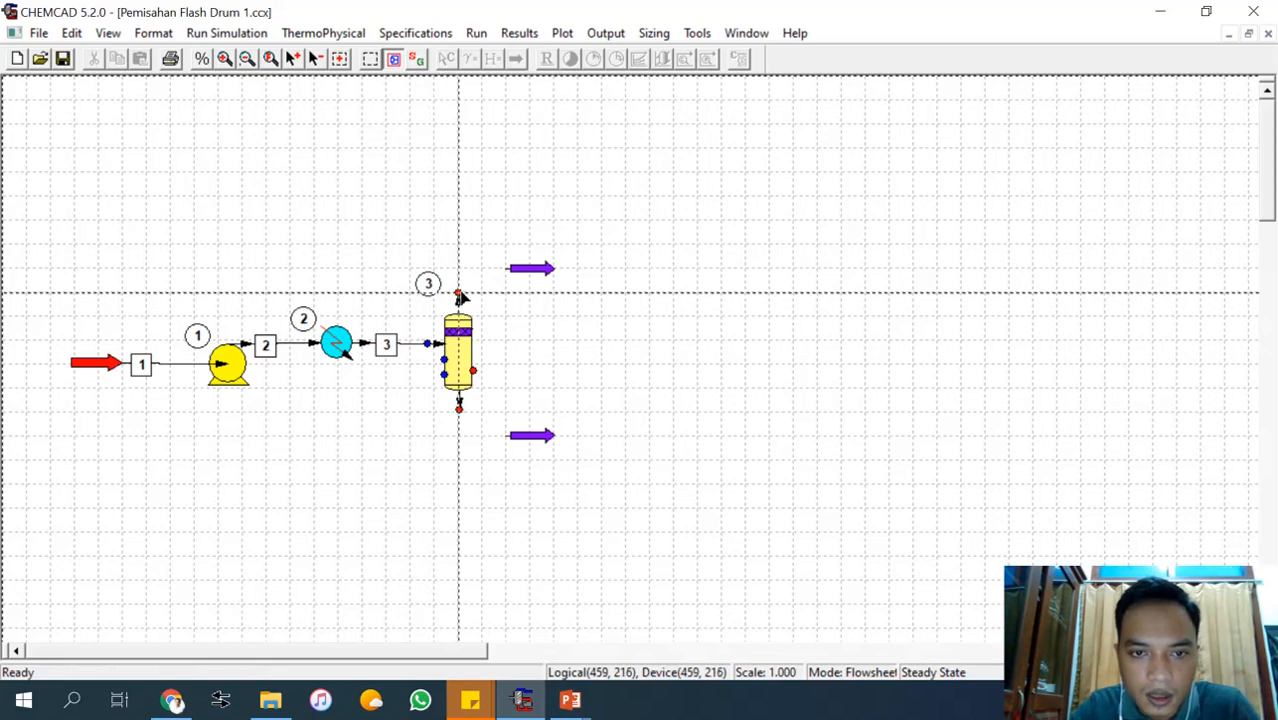
click(505, 268)
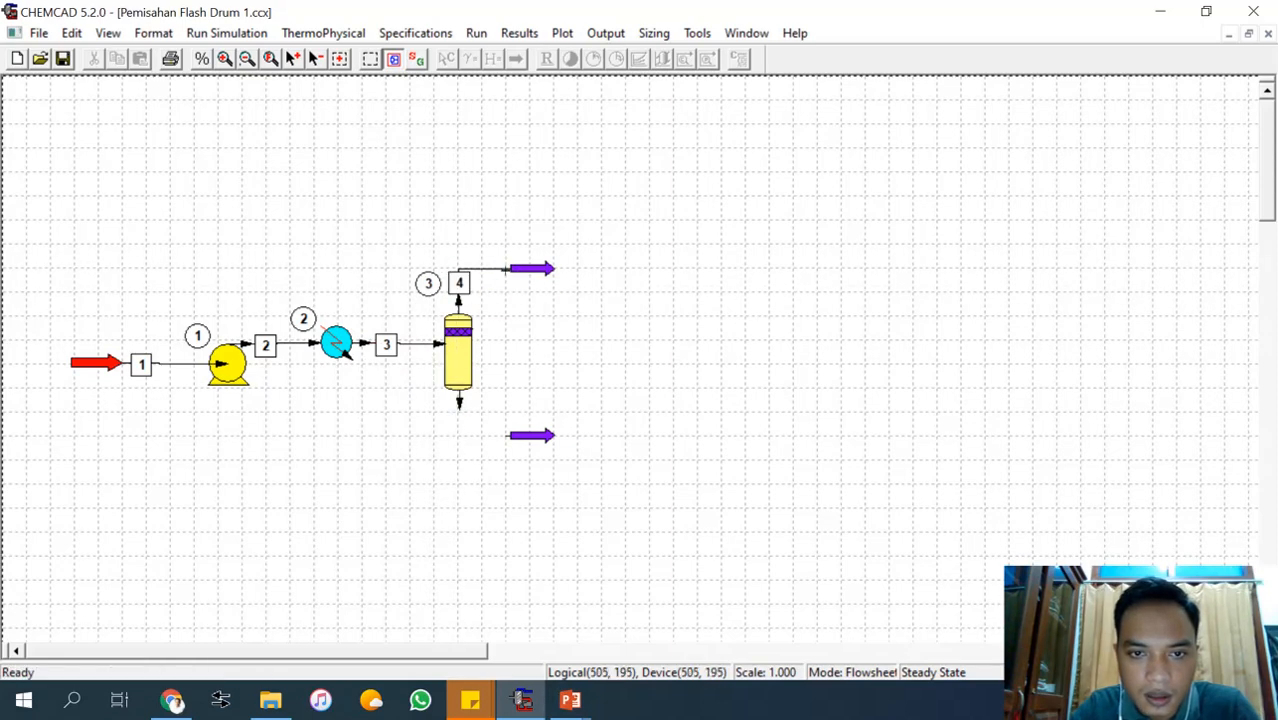
click(459, 411)
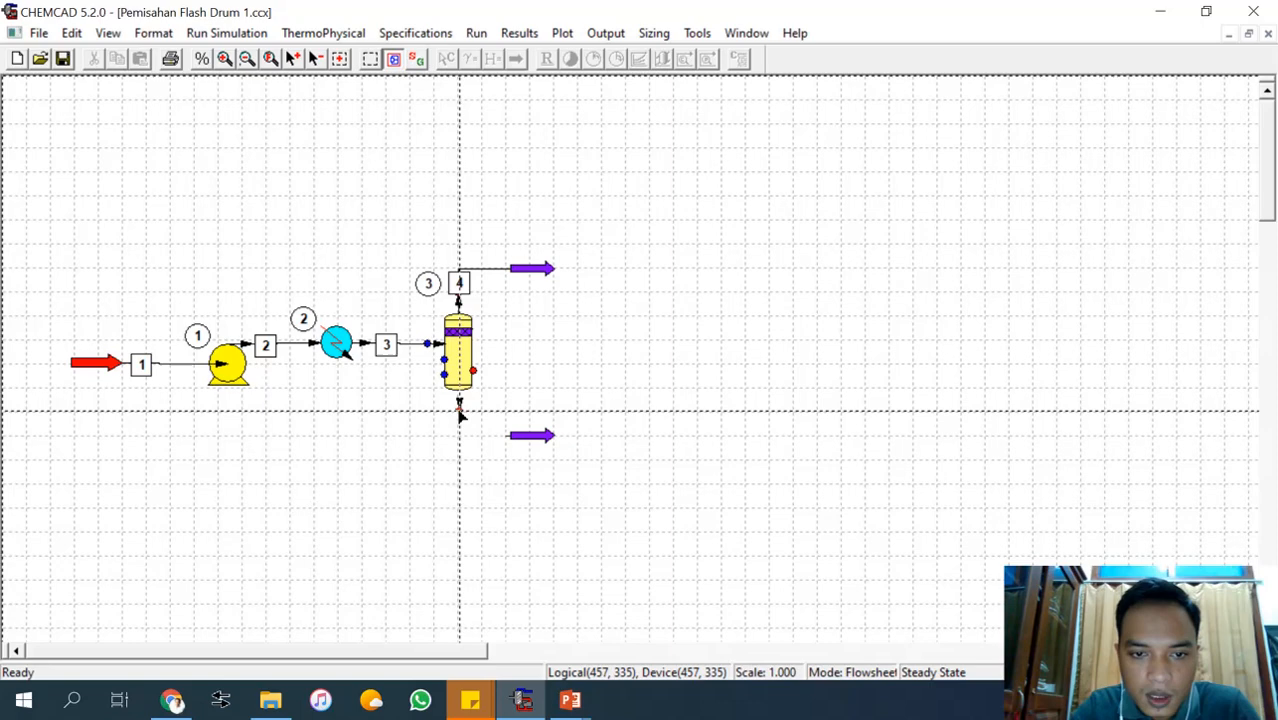
click(506, 437)
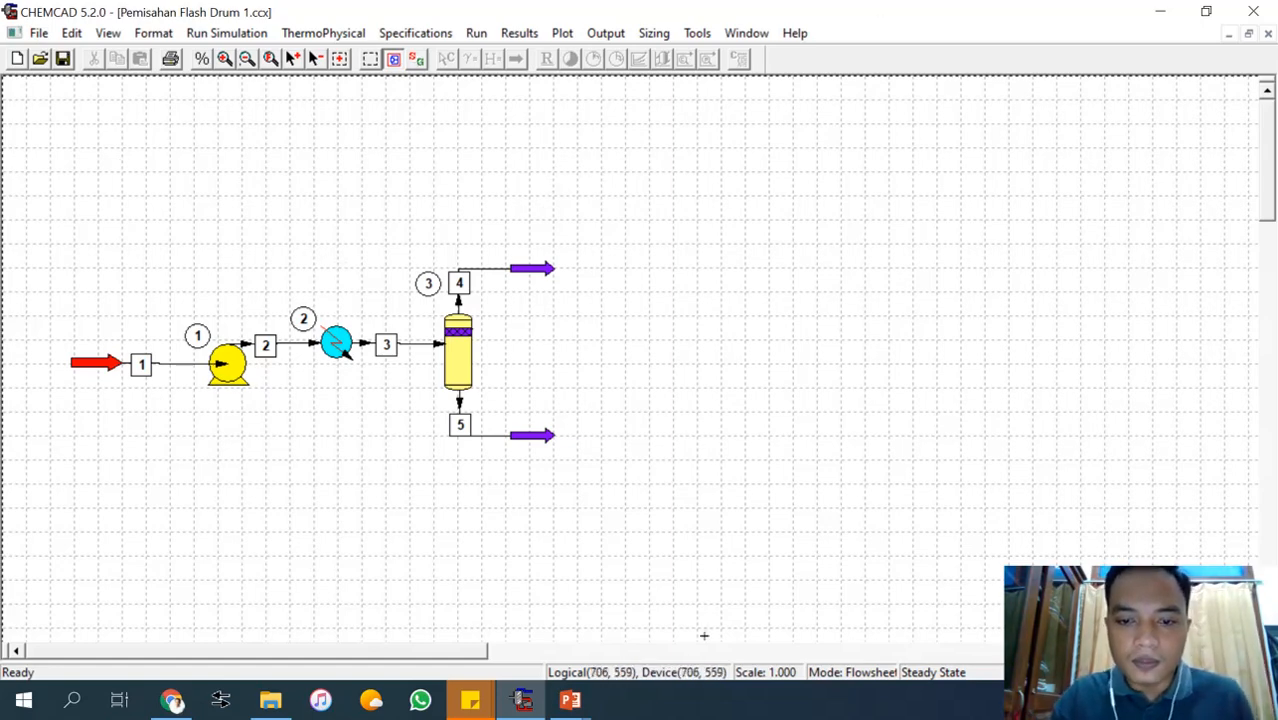
Switch the completed flowsheet from drawing mode to simulation mode.
mouse_move(573, 706)
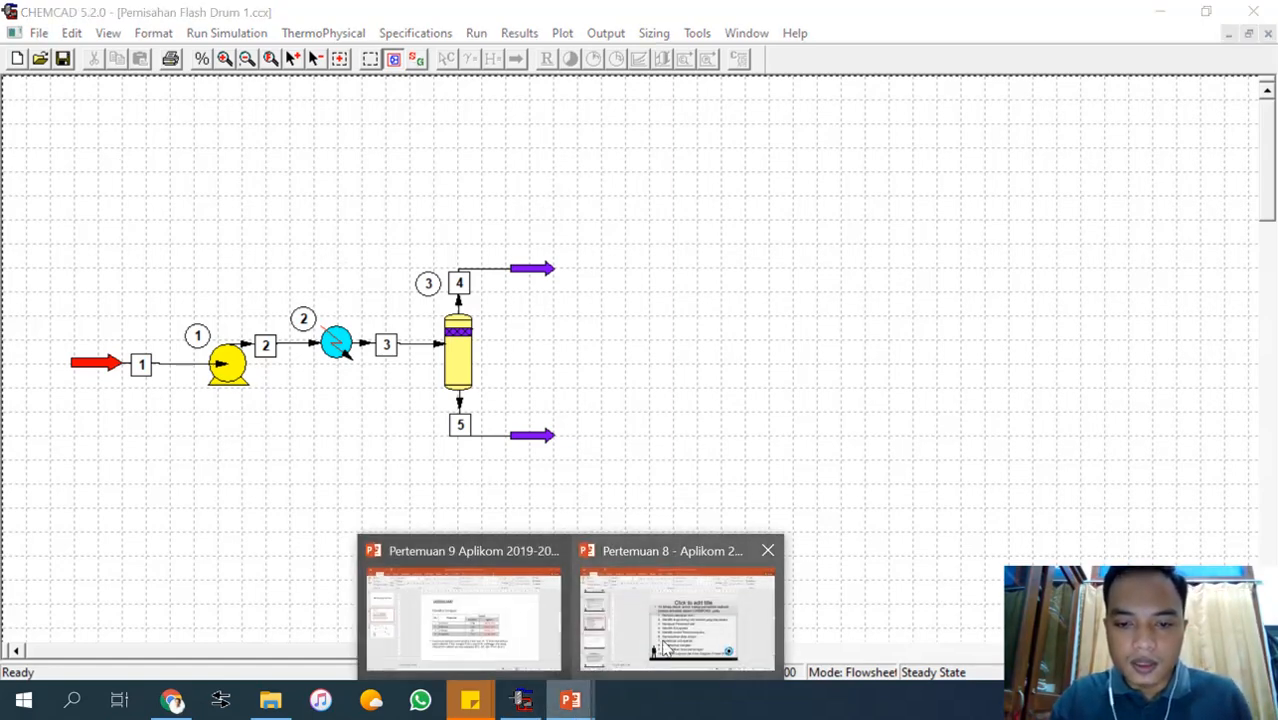
mouse_move(665, 648)
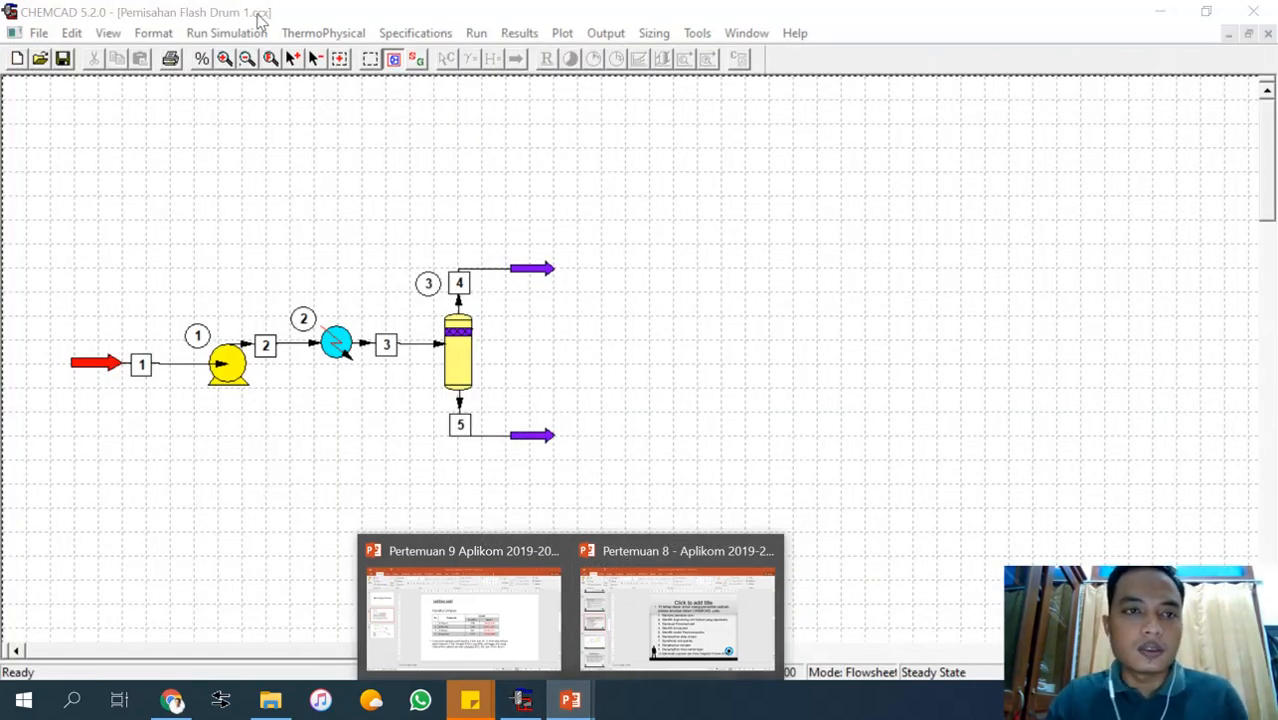
click(417, 58)
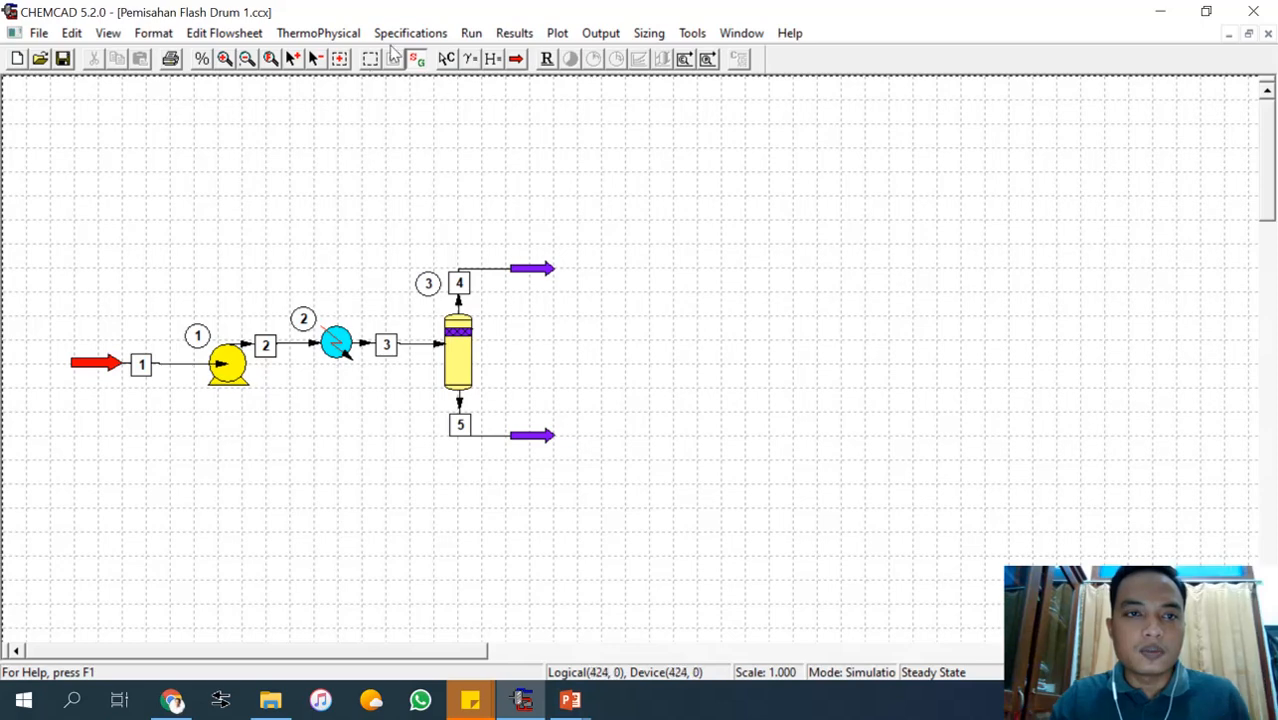
click(352, 34)
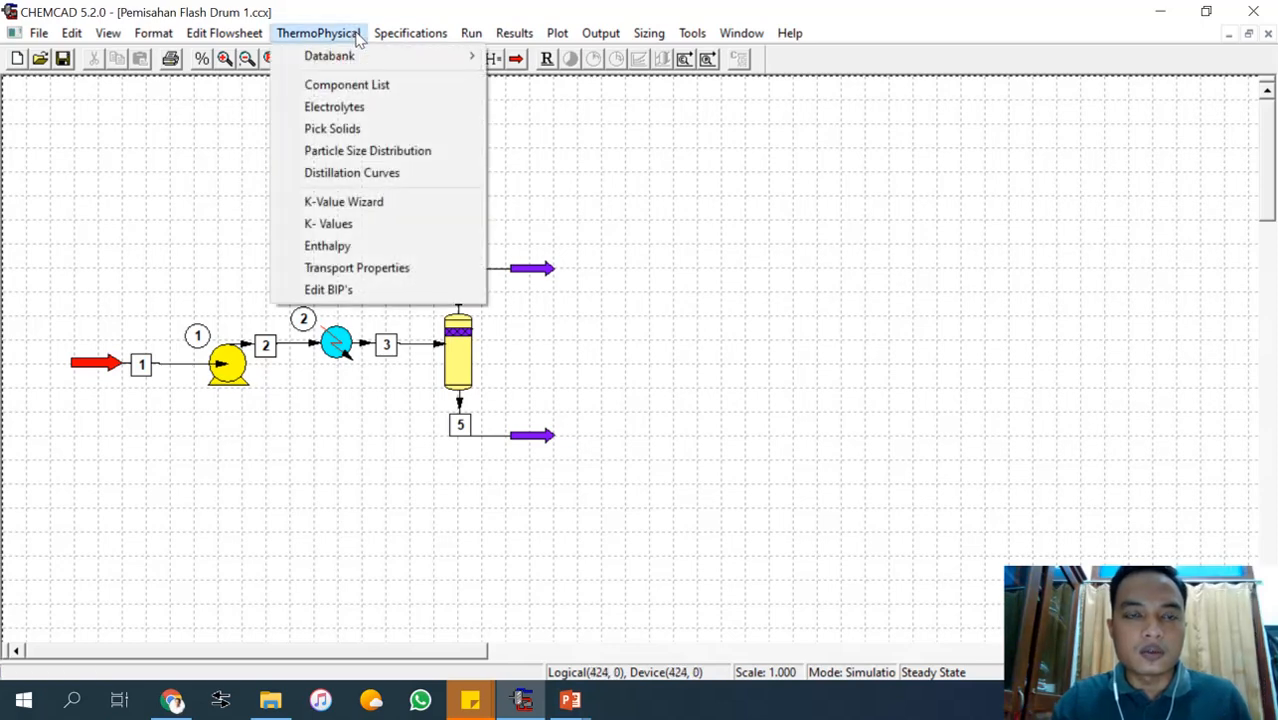
mouse_move(471, 33)
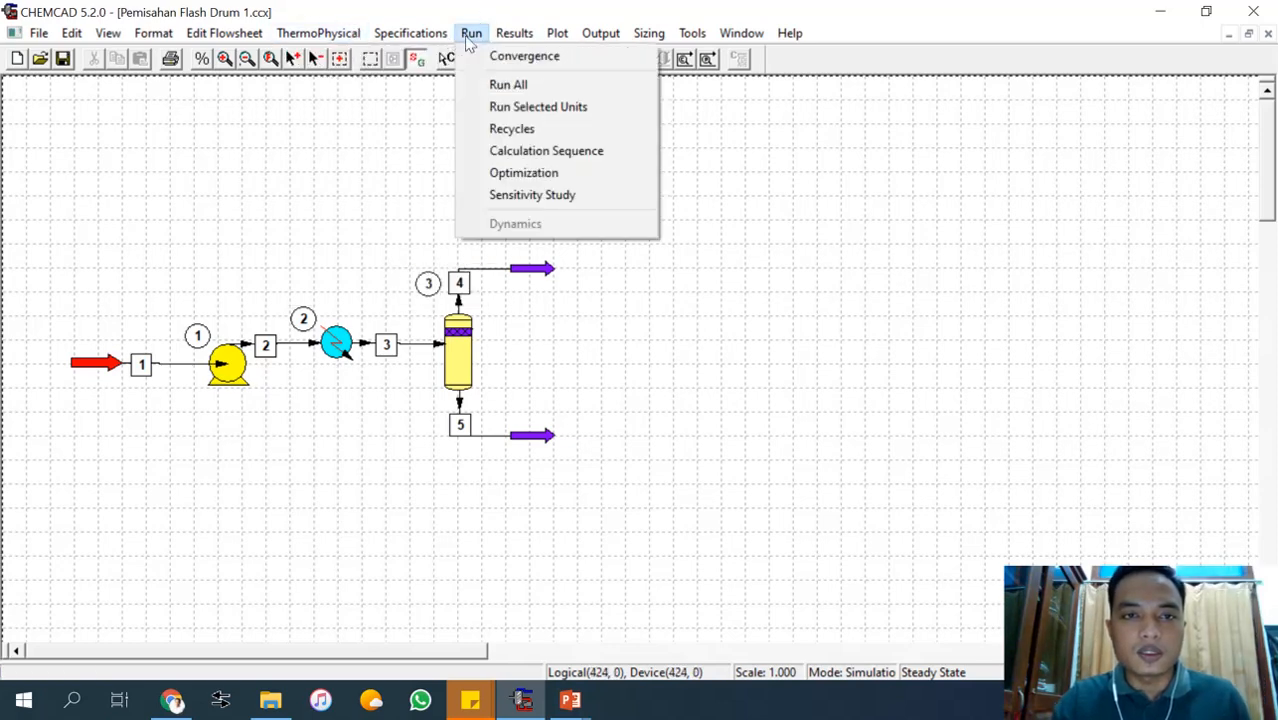
click(444, 8)
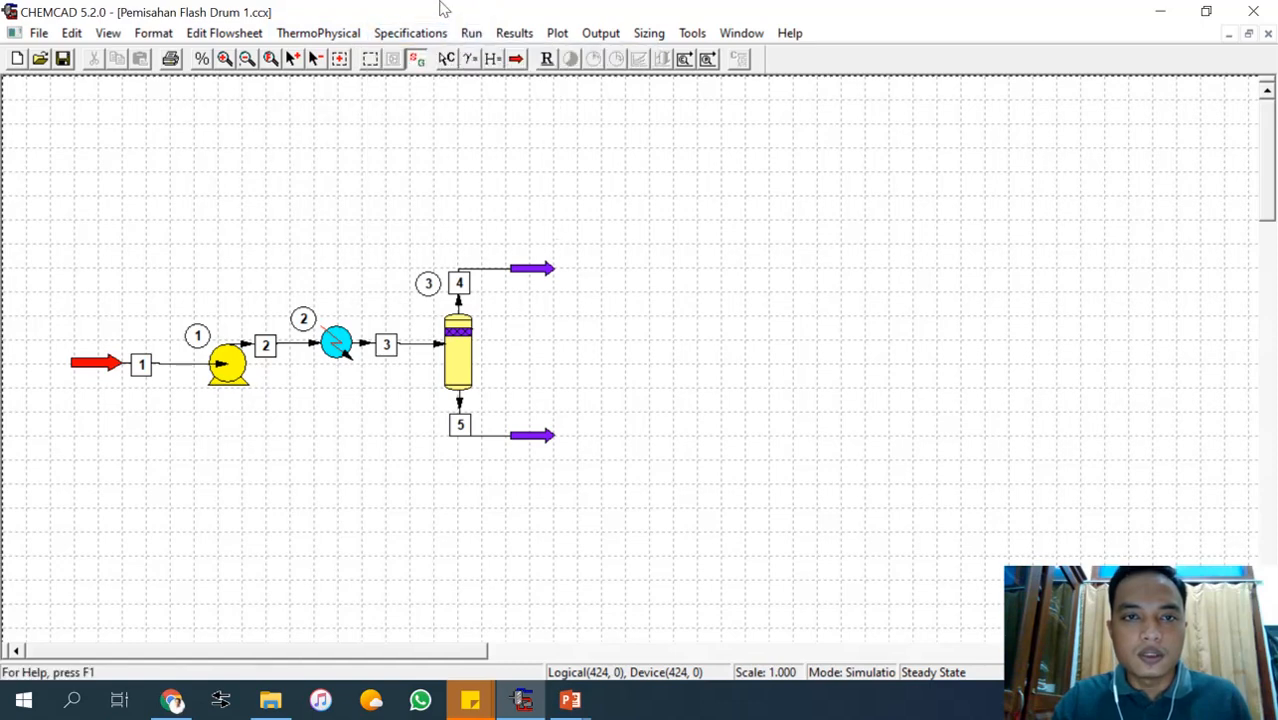
Open the component selection and add N-Octane, N-Nonane and N-Decane from the databank to the selected components.
click(446, 59)
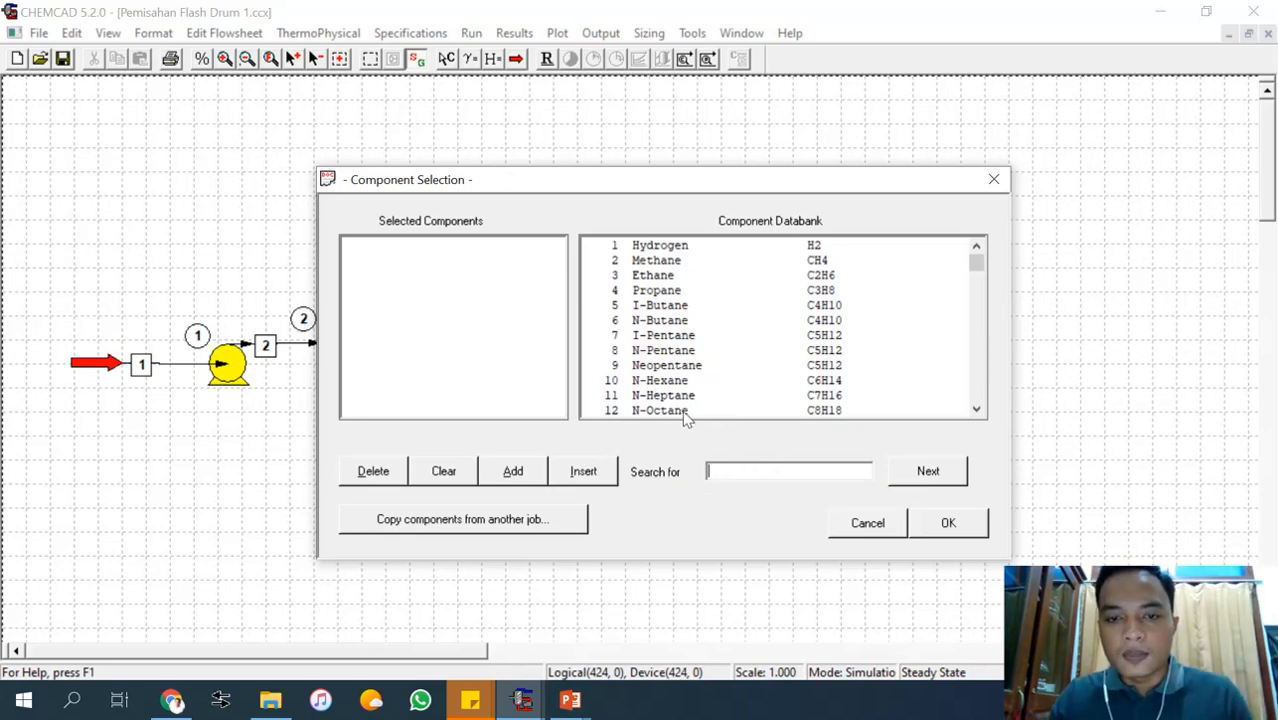
scroll(686, 418, down, 1)
click(686, 367)
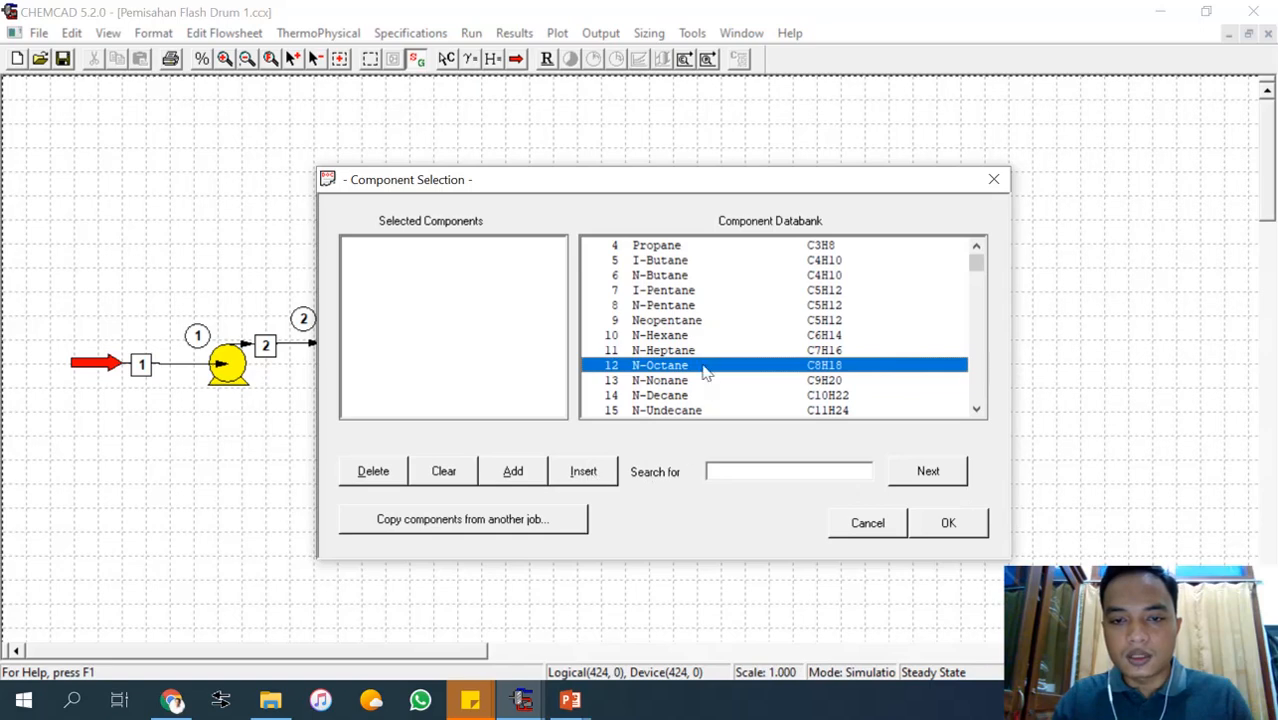
click(746, 472)
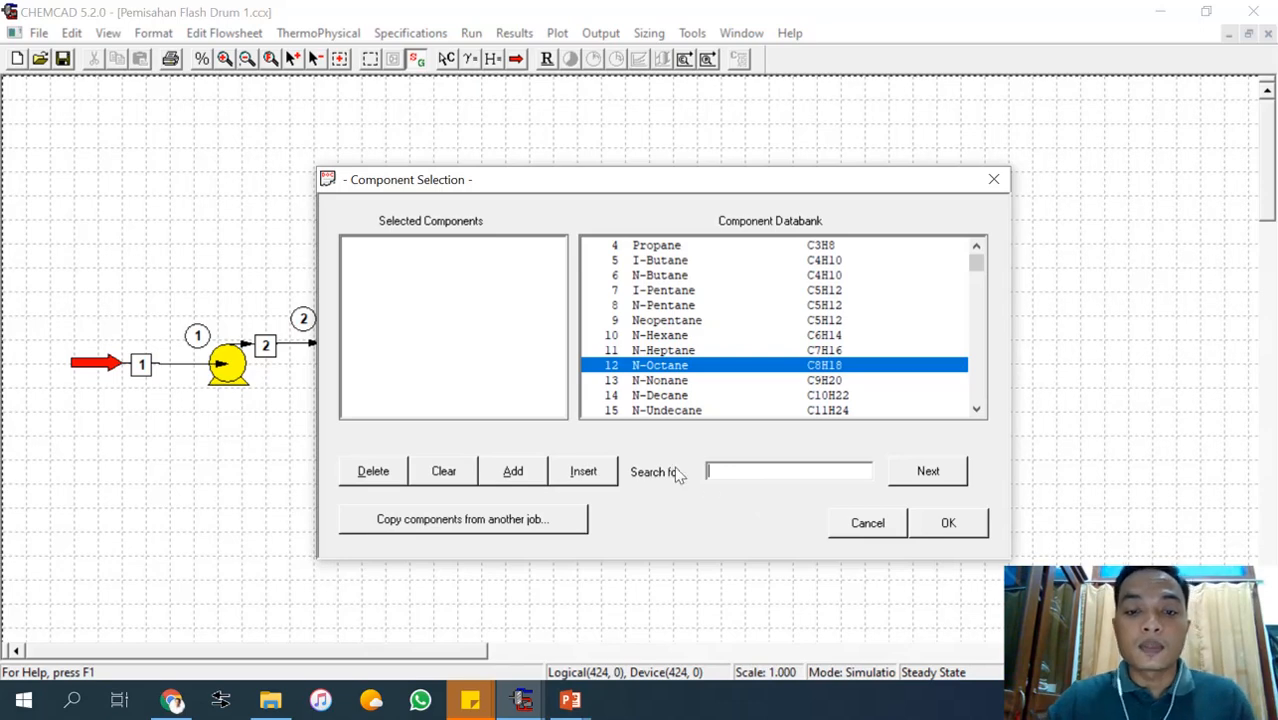
click(510, 478)
click(663, 382)
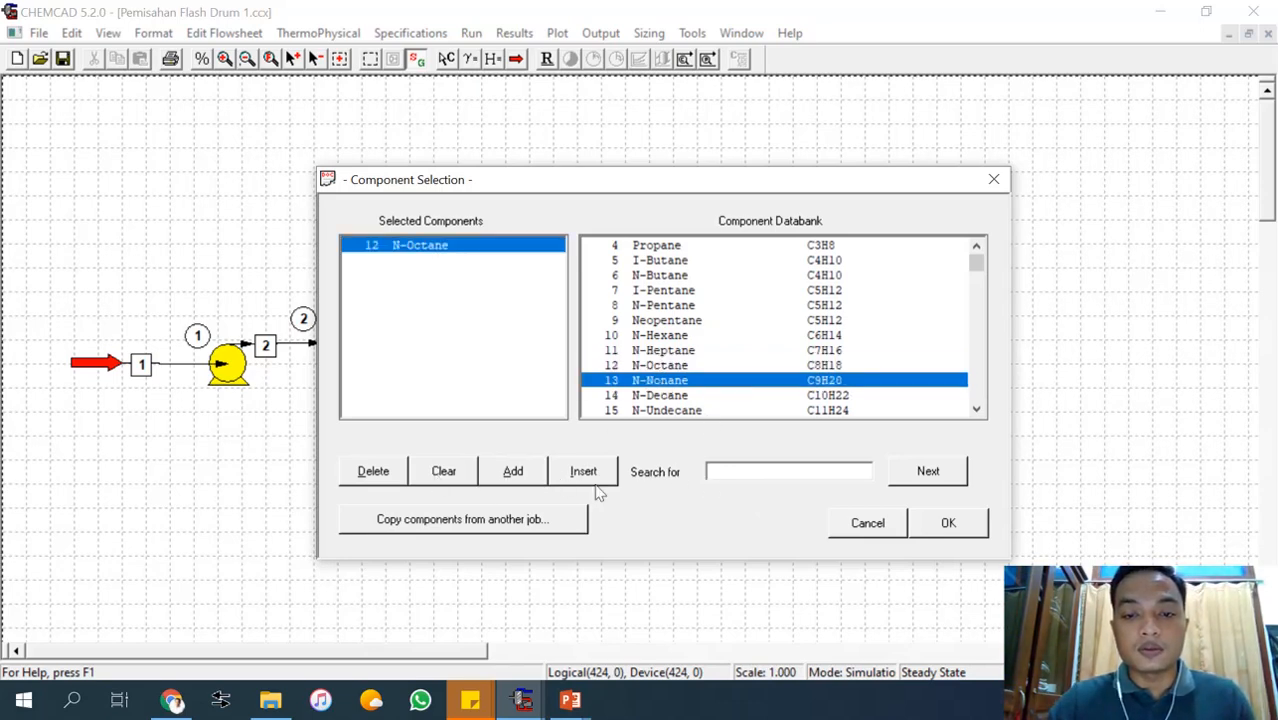
click(535, 484)
click(657, 398)
click(515, 484)
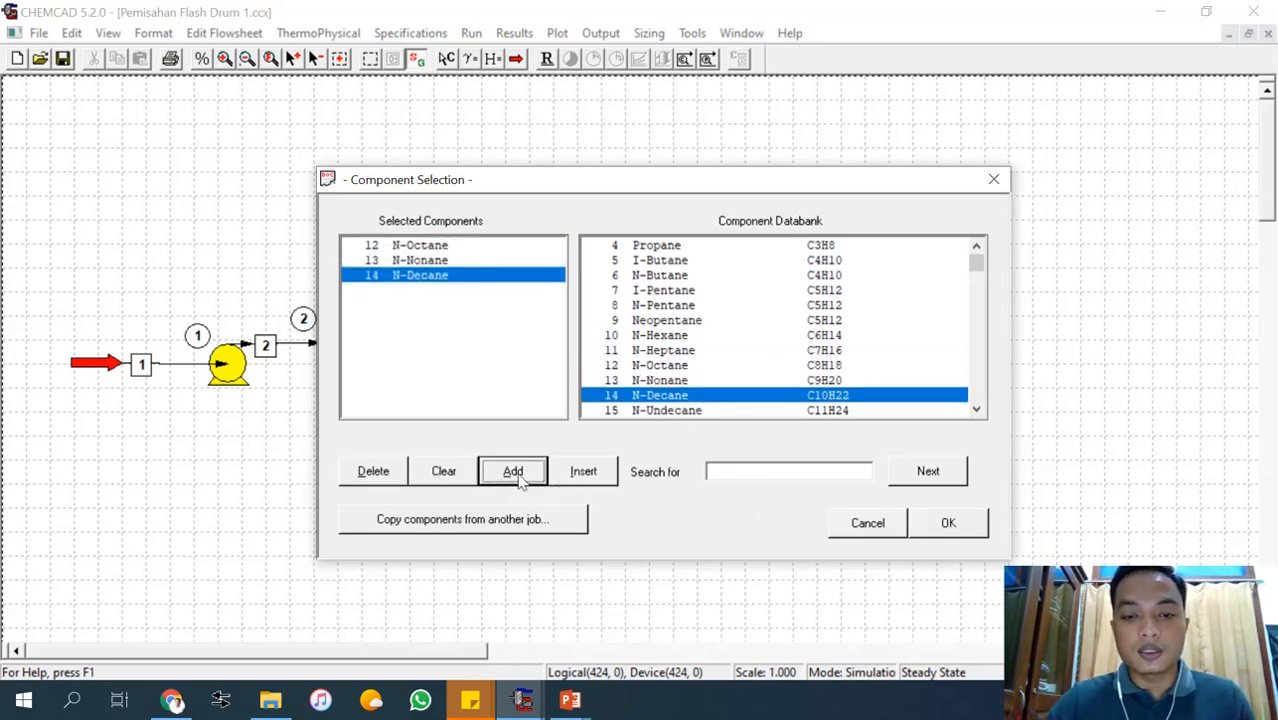
Add N-Heptane to the selected components and accept the component list.
click(688, 352)
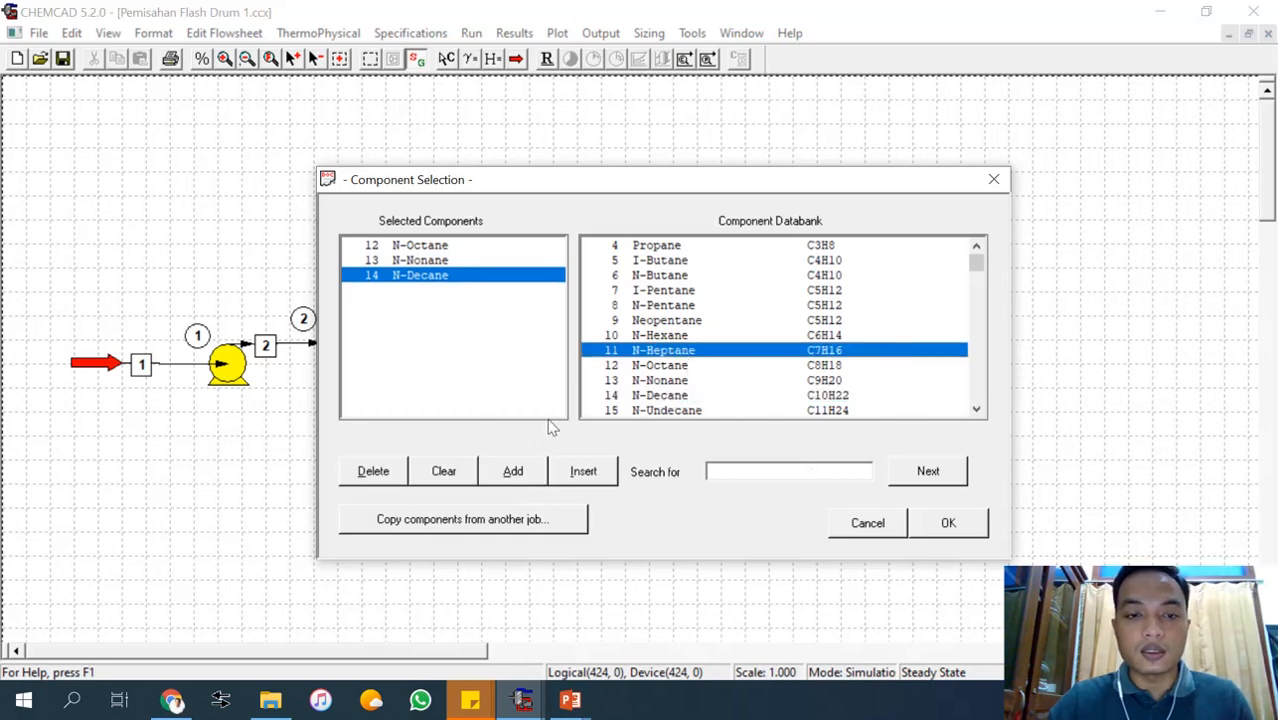
click(518, 478)
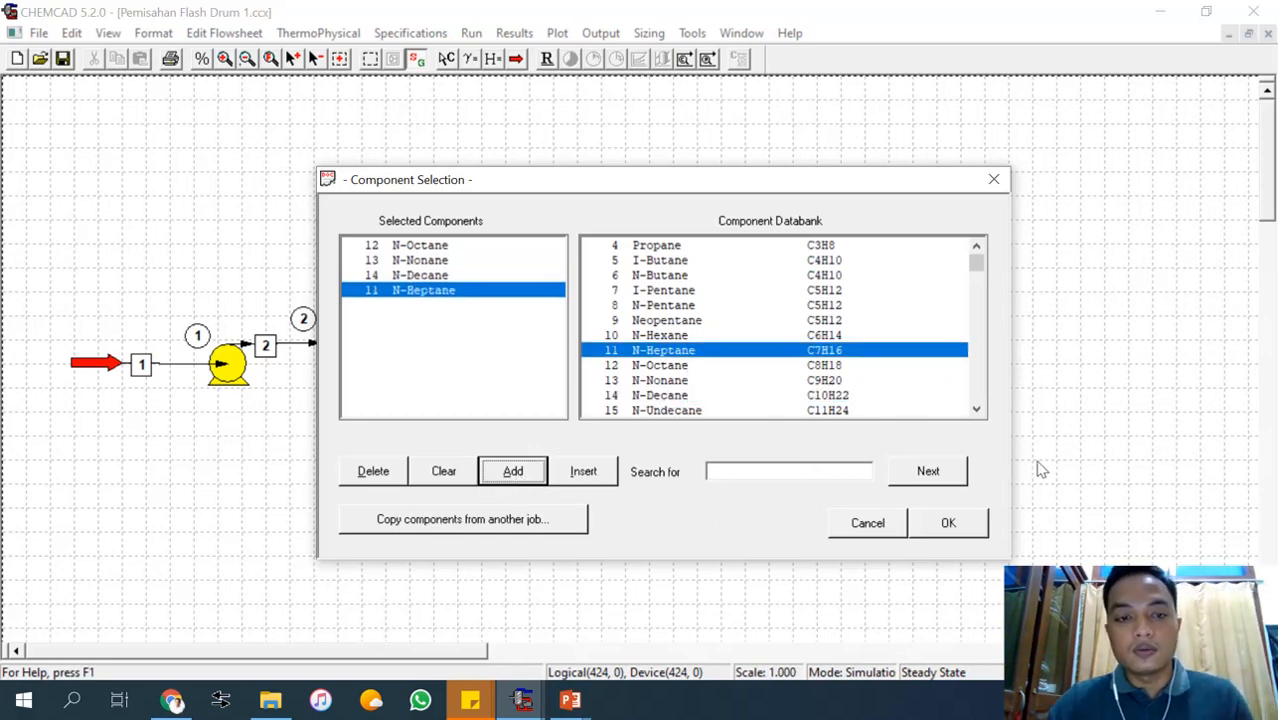
click(582, 705)
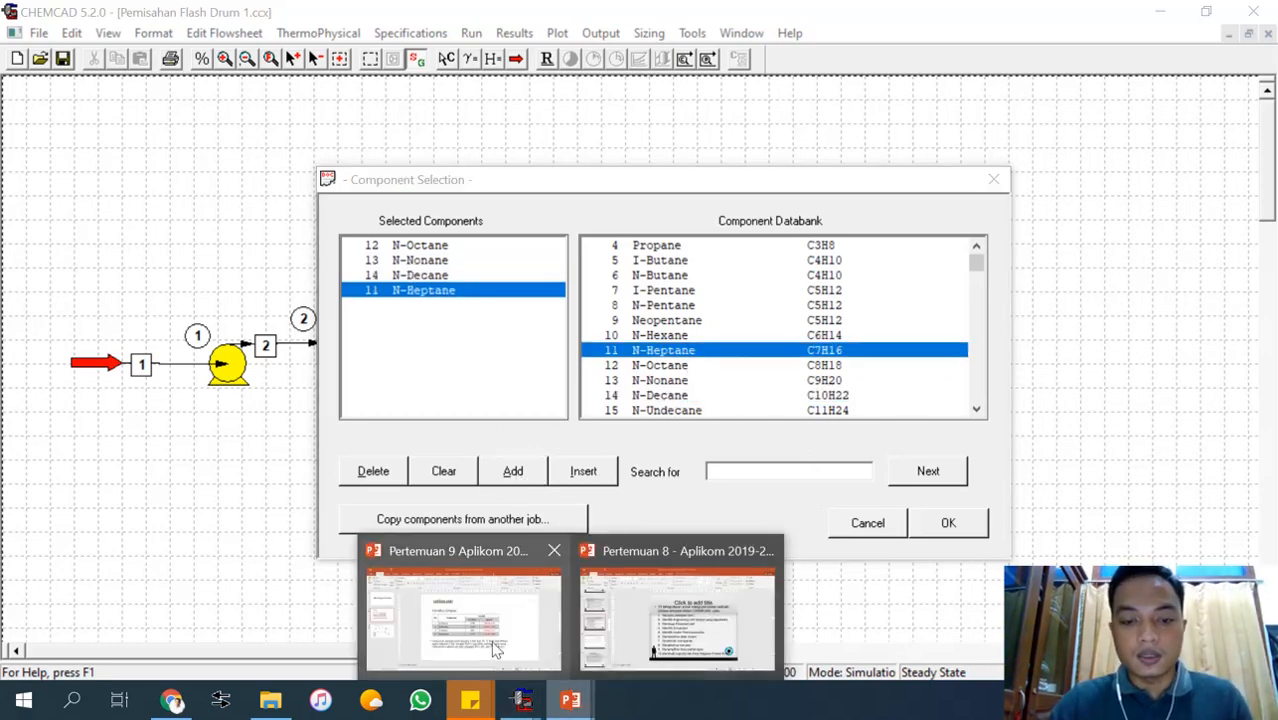
mouse_move(495, 649)
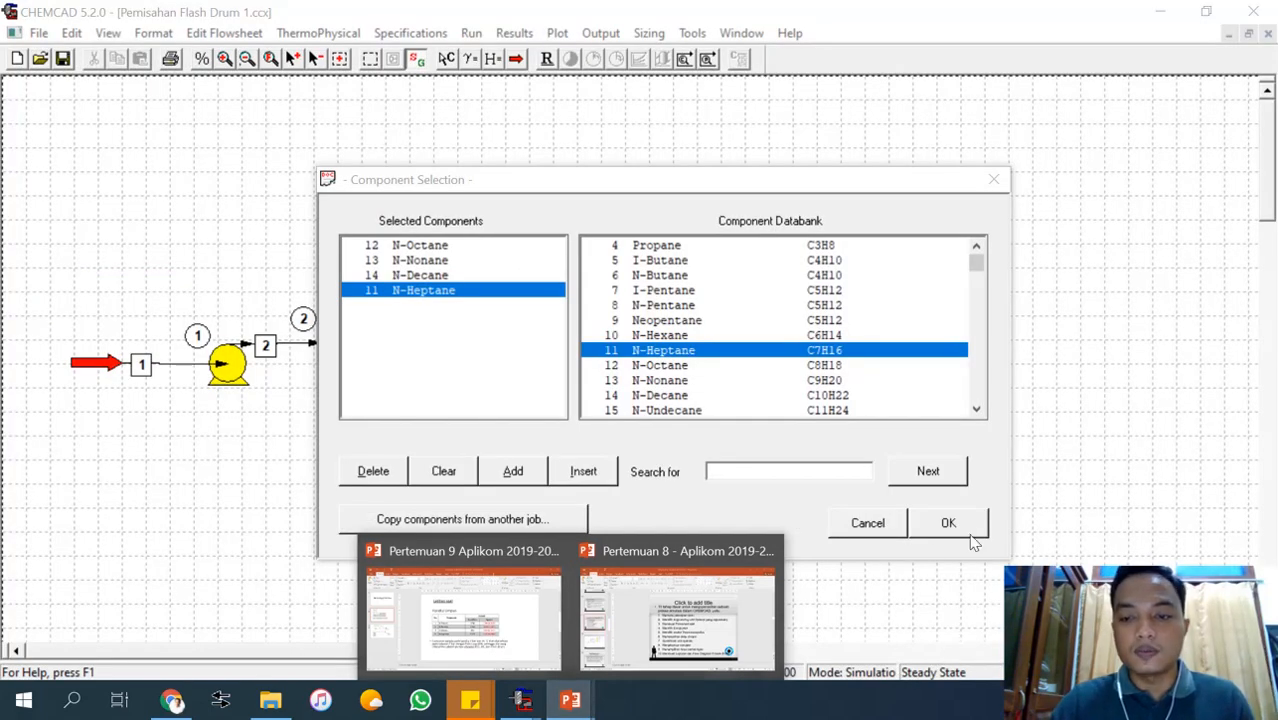
click(965, 522)
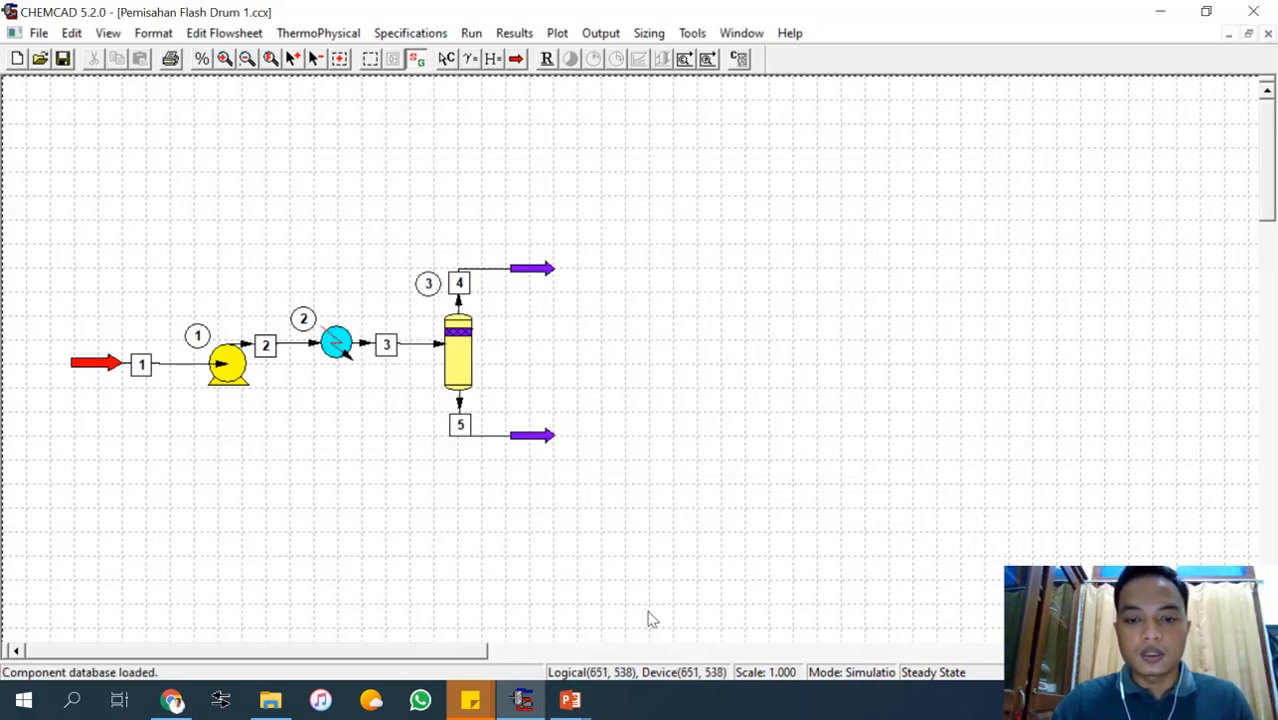
Review the available K-value models, choose SRK as the global K value option and accept the K value options.
mouse_move(570, 700)
mouse_move(678, 630)
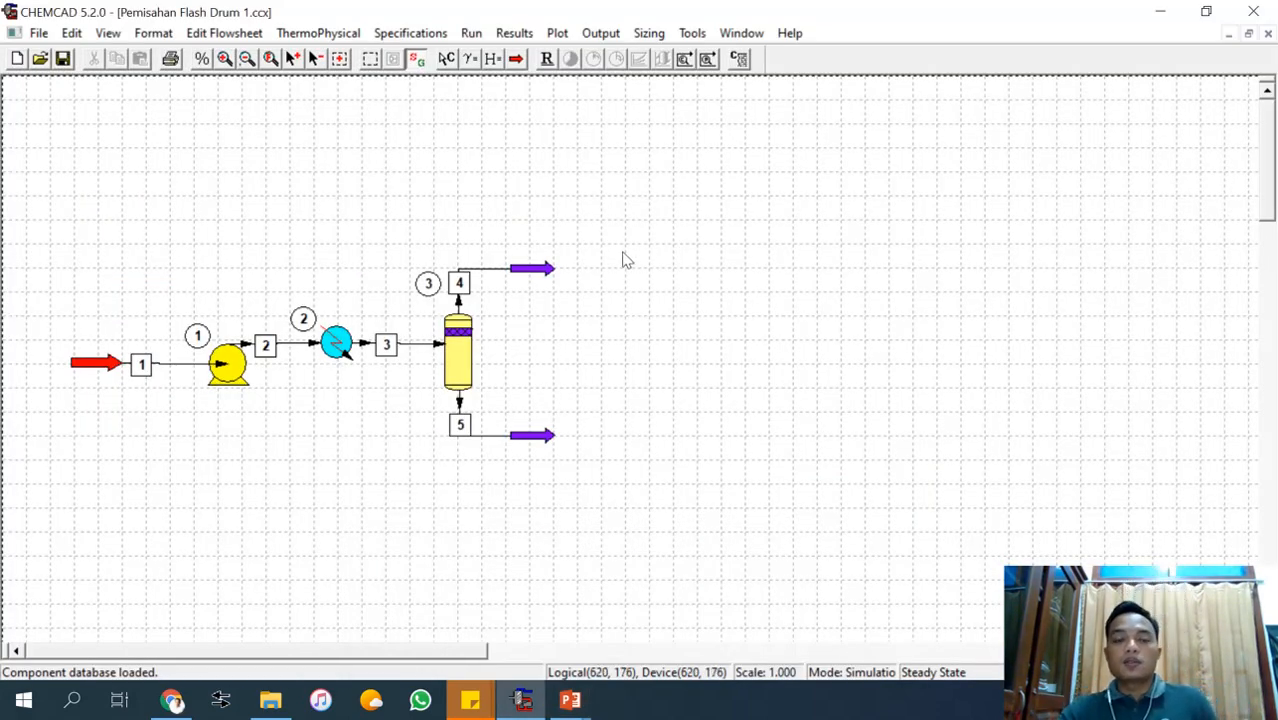
click(310, 36)
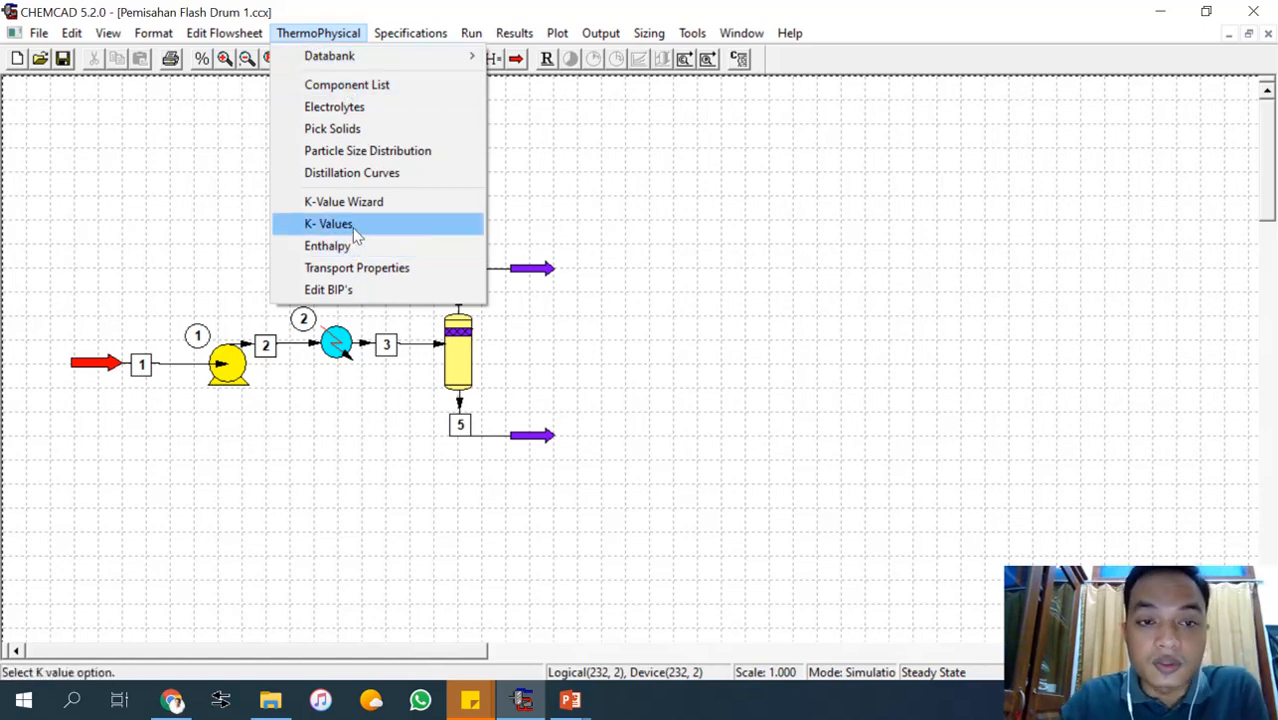
click(330, 224)
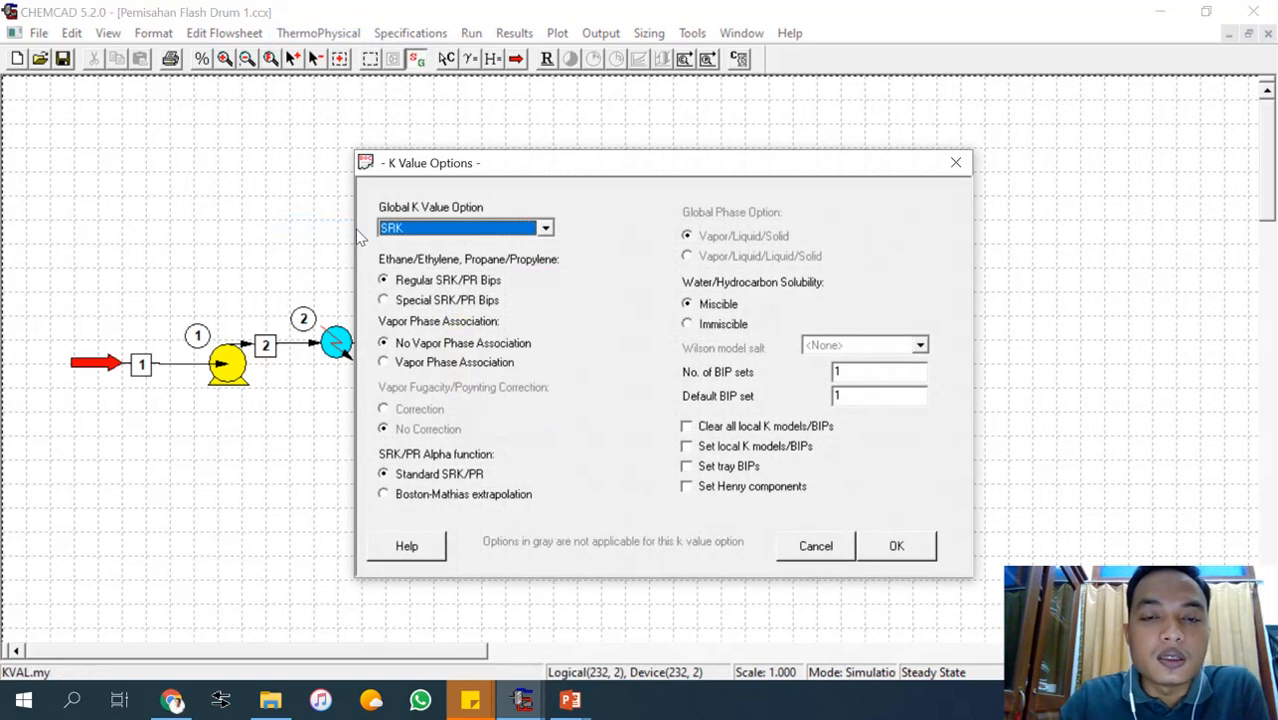
click(546, 229)
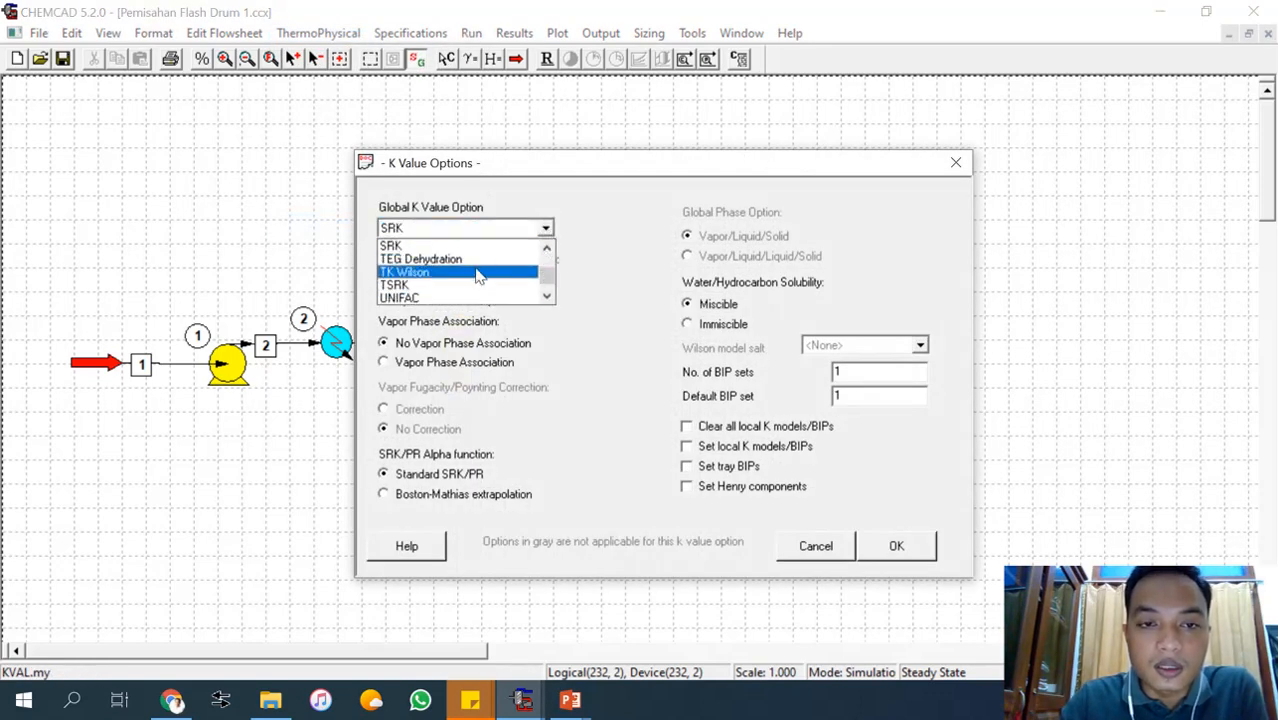
scroll(459, 262, down, 2)
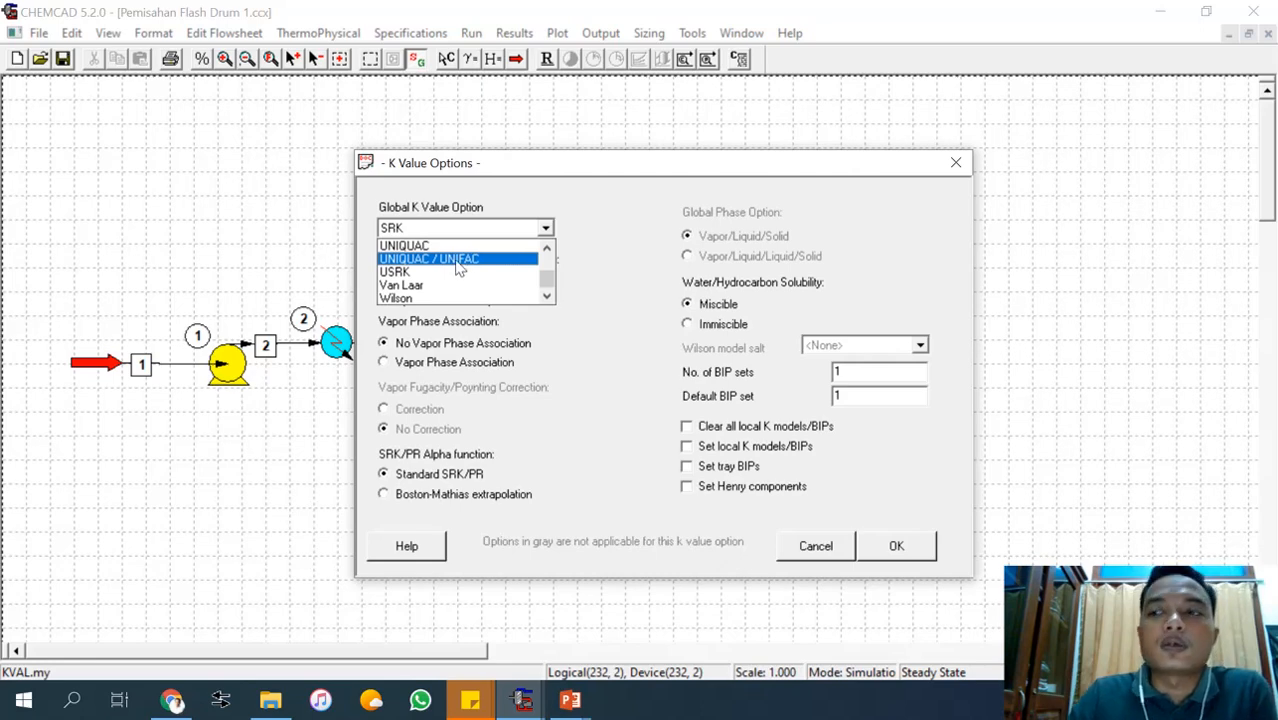
scroll(459, 263, up, 6)
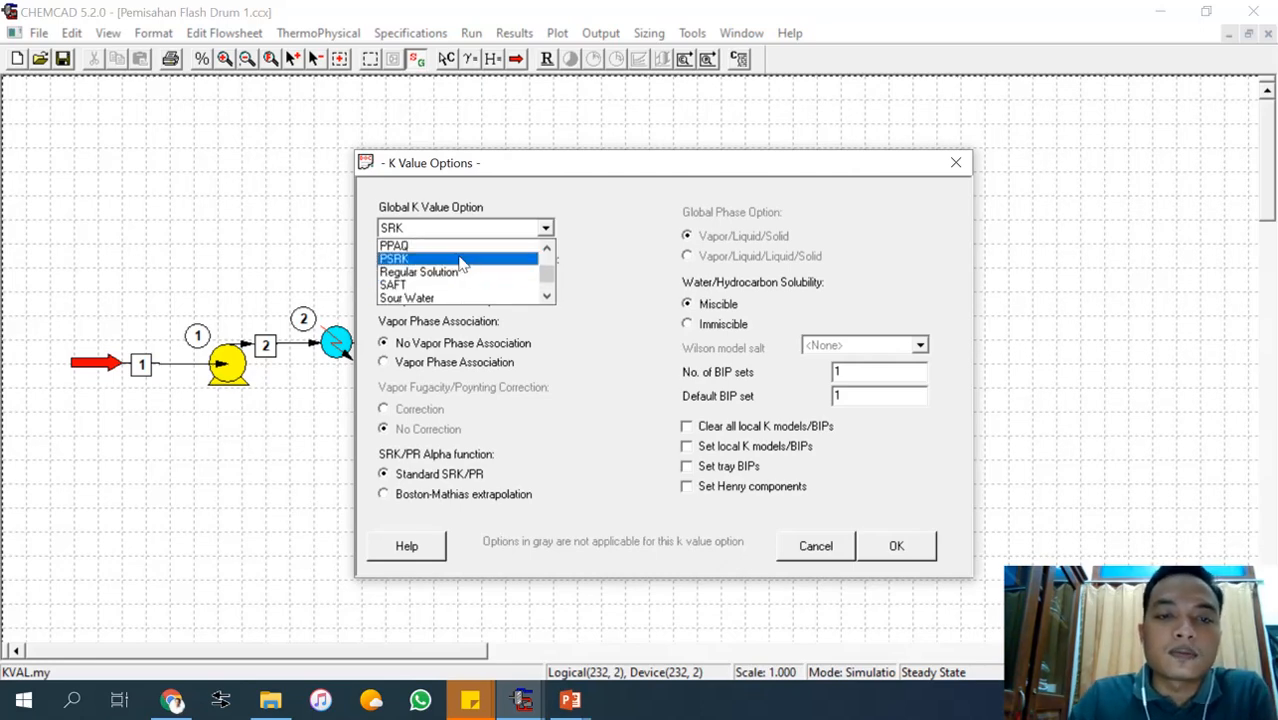
scroll(425, 250, up, 3)
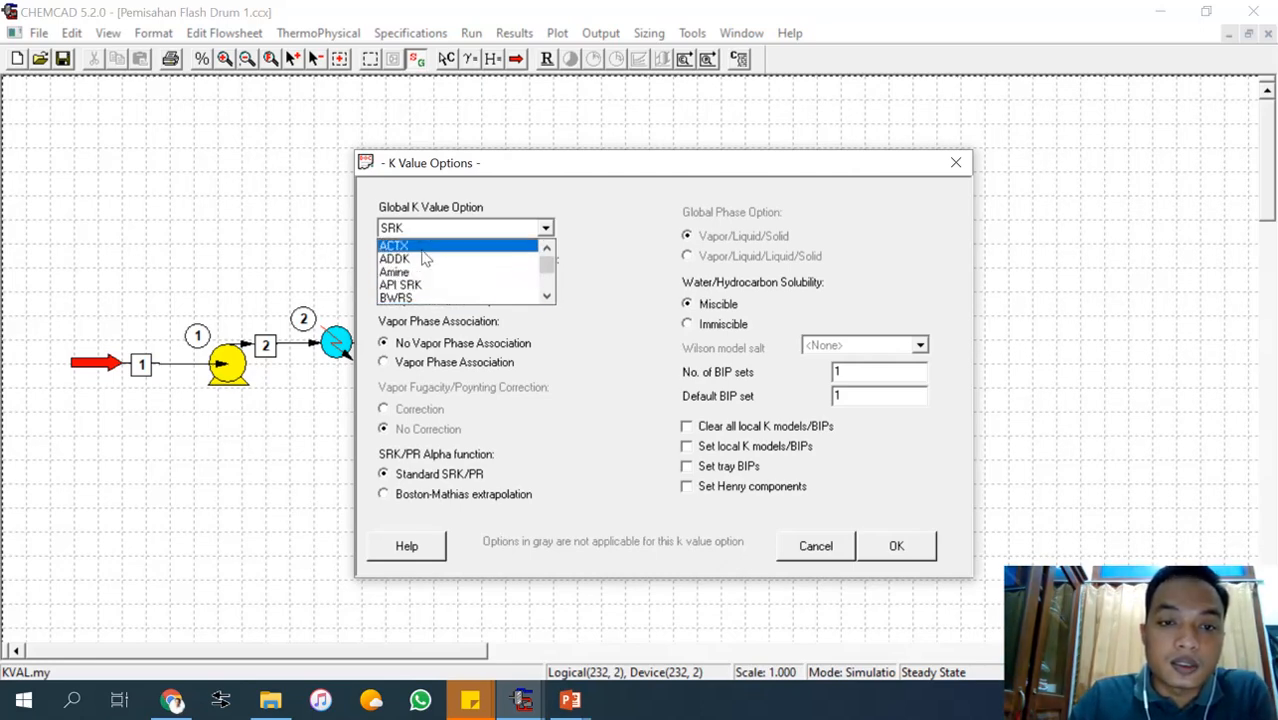
scroll(424, 259, down, 10)
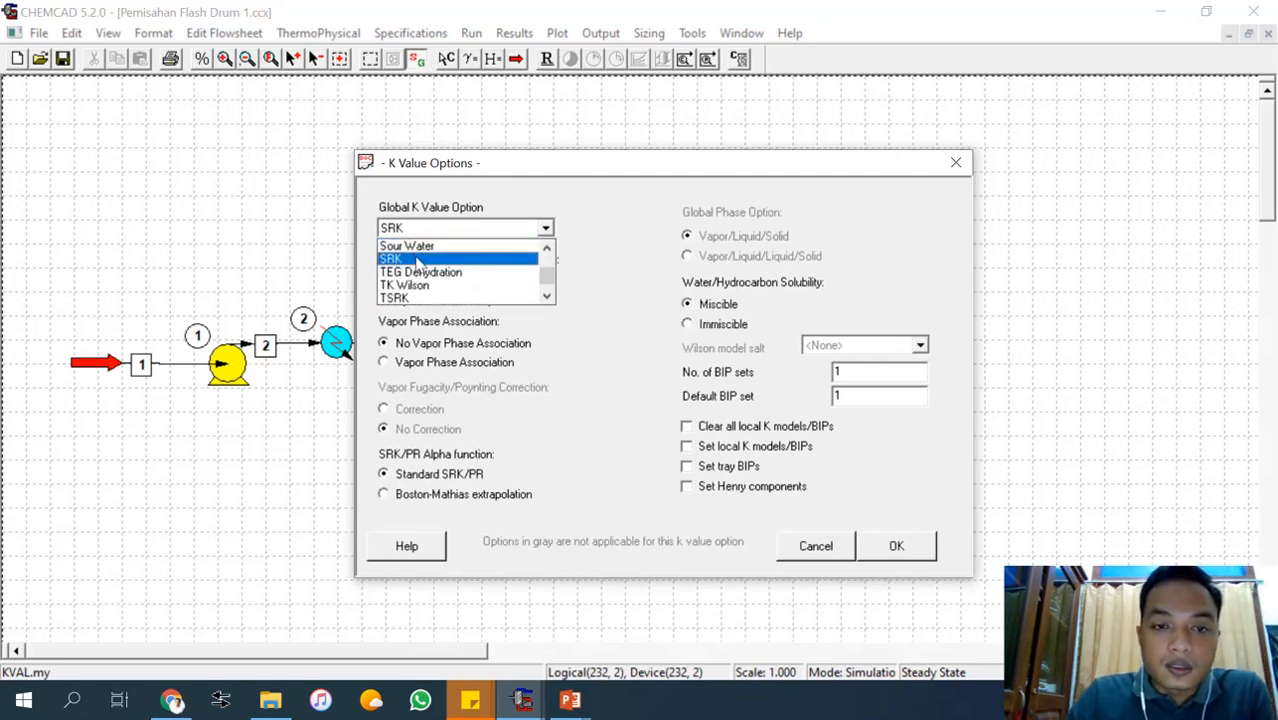
click(419, 259)
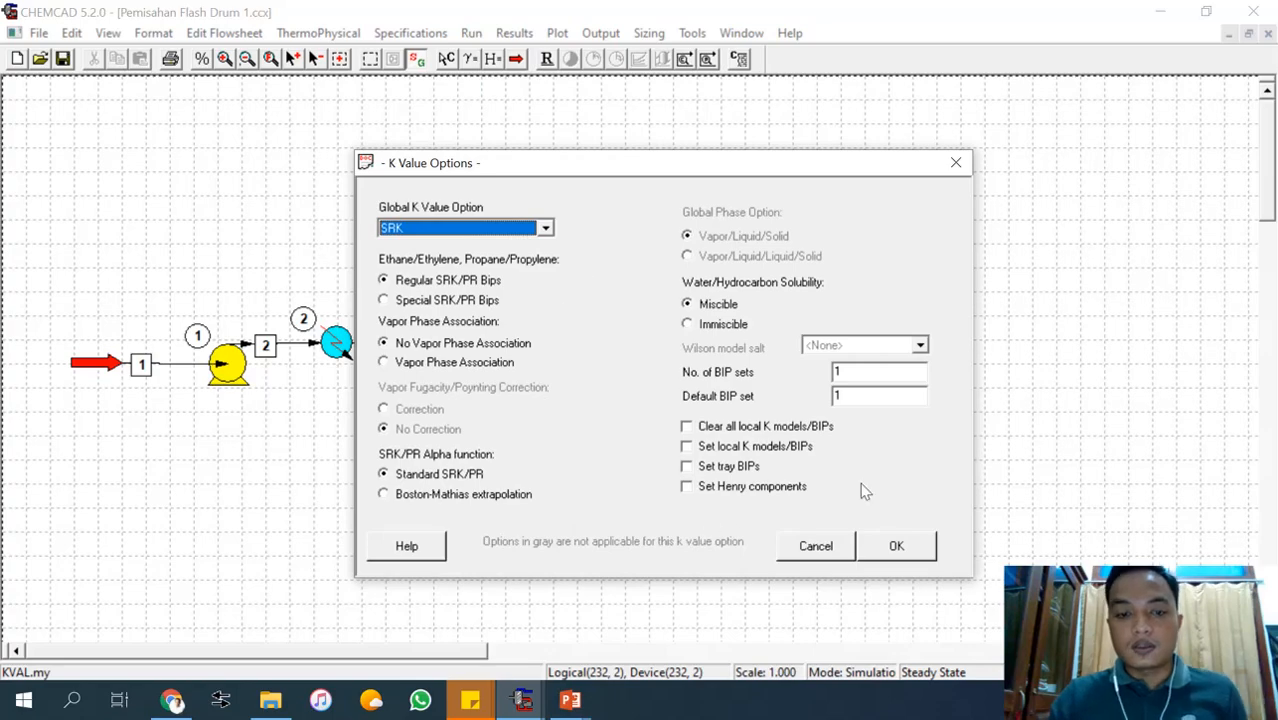
click(892, 547)
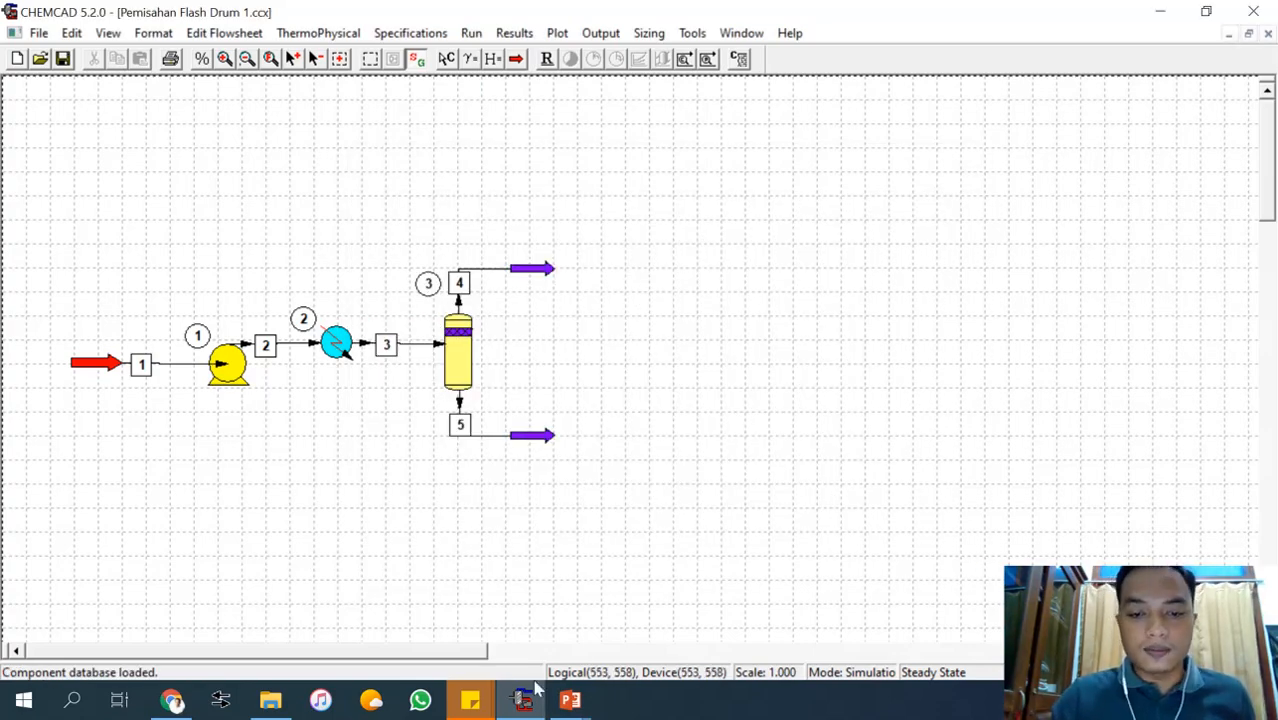
Check the simulation stage list in the PowerPoint slides, return to CHEMCAD and name feed stream 1 Umpan.
click(639, 675)
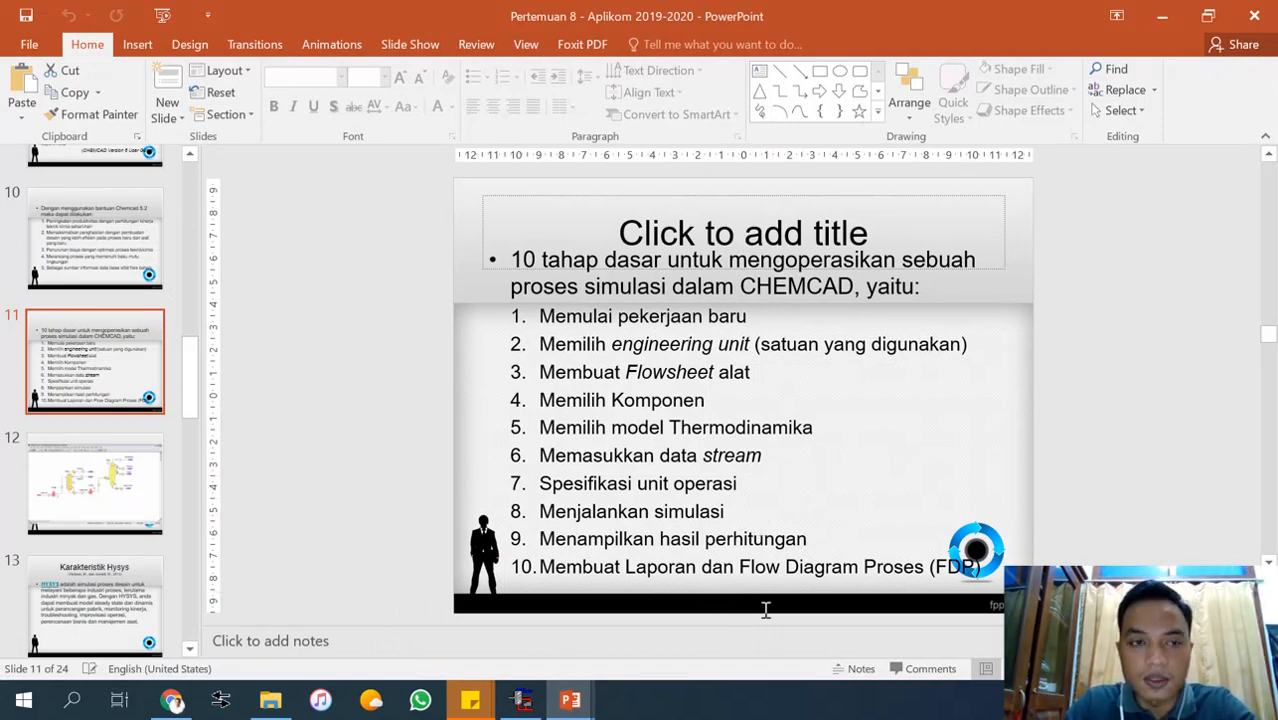
click(1161, 16)
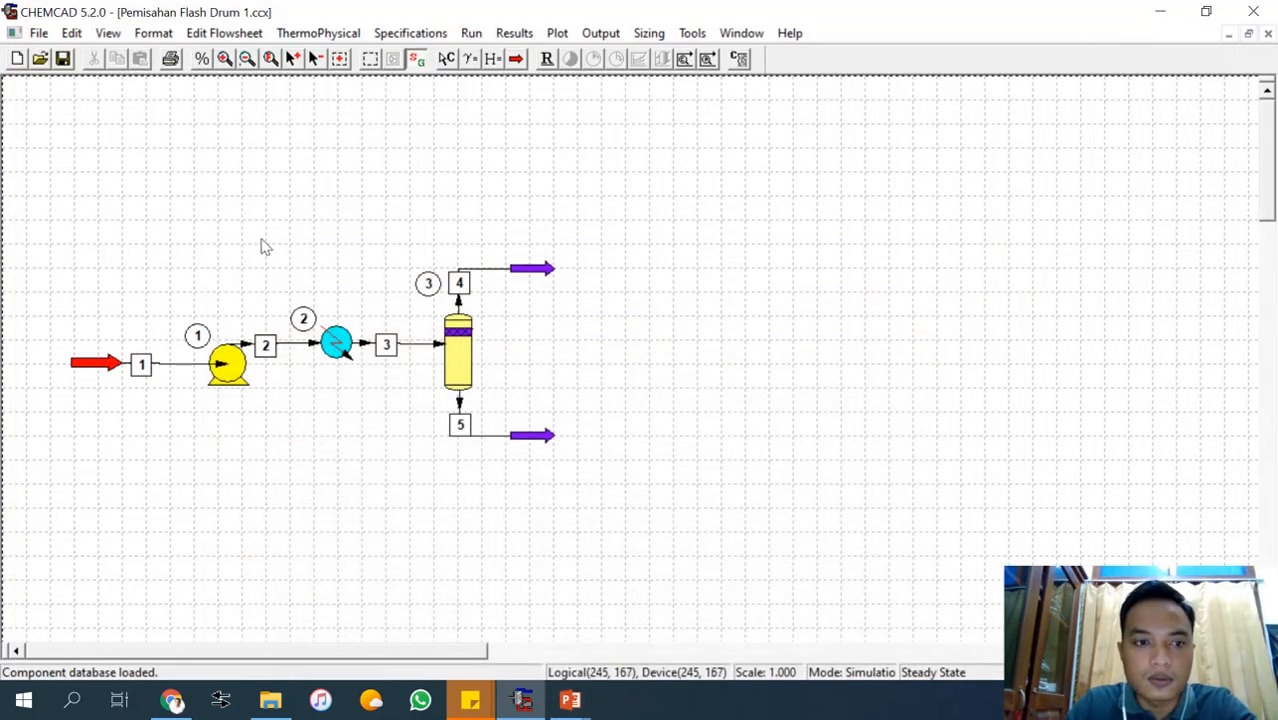
double_click(170, 370)
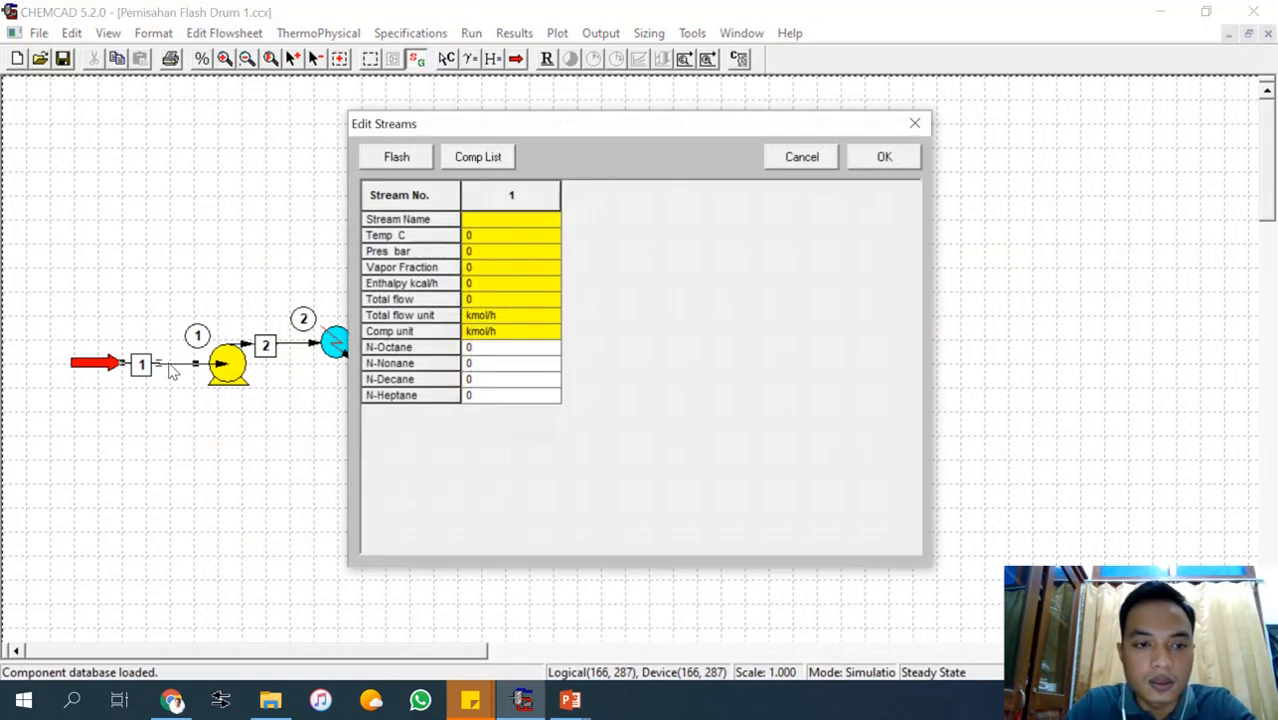
click(499, 223)
text(Um)
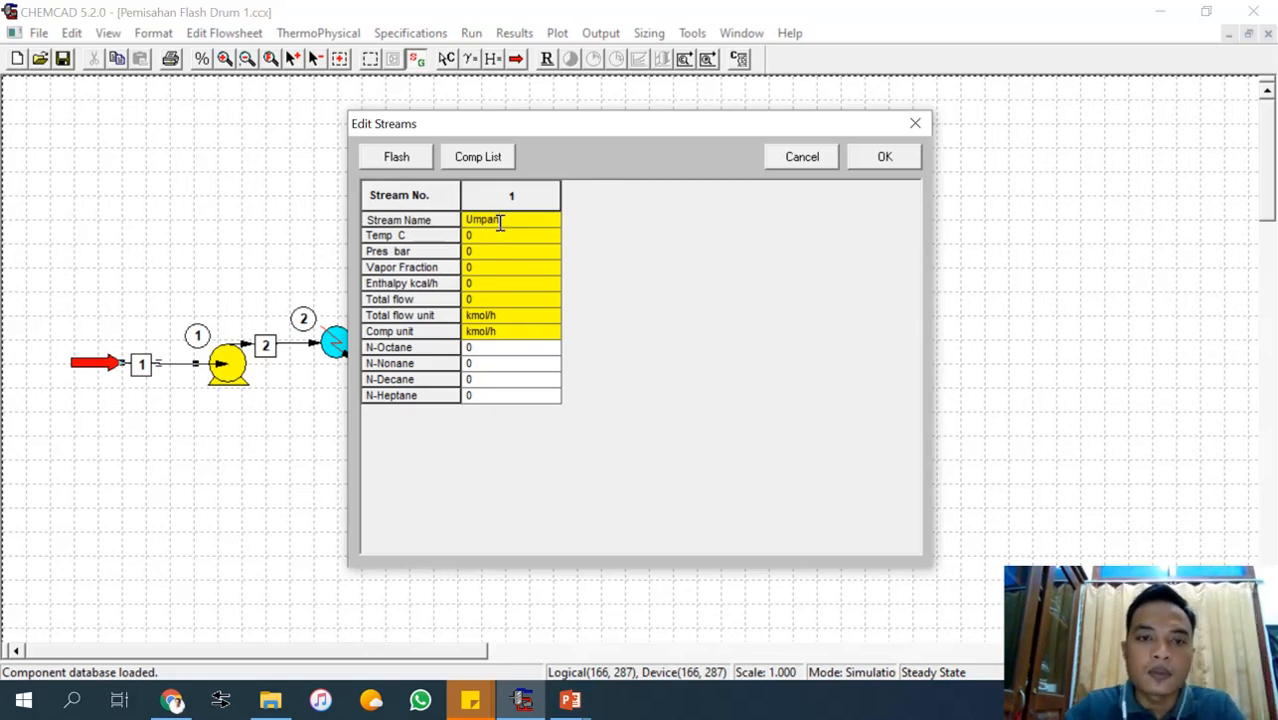
text(pan)
Set the feed stream's temperature to 25 C and its pressure to 2 bar, following the exercise slide.
click(492, 238)
mouse_move(588, 695)
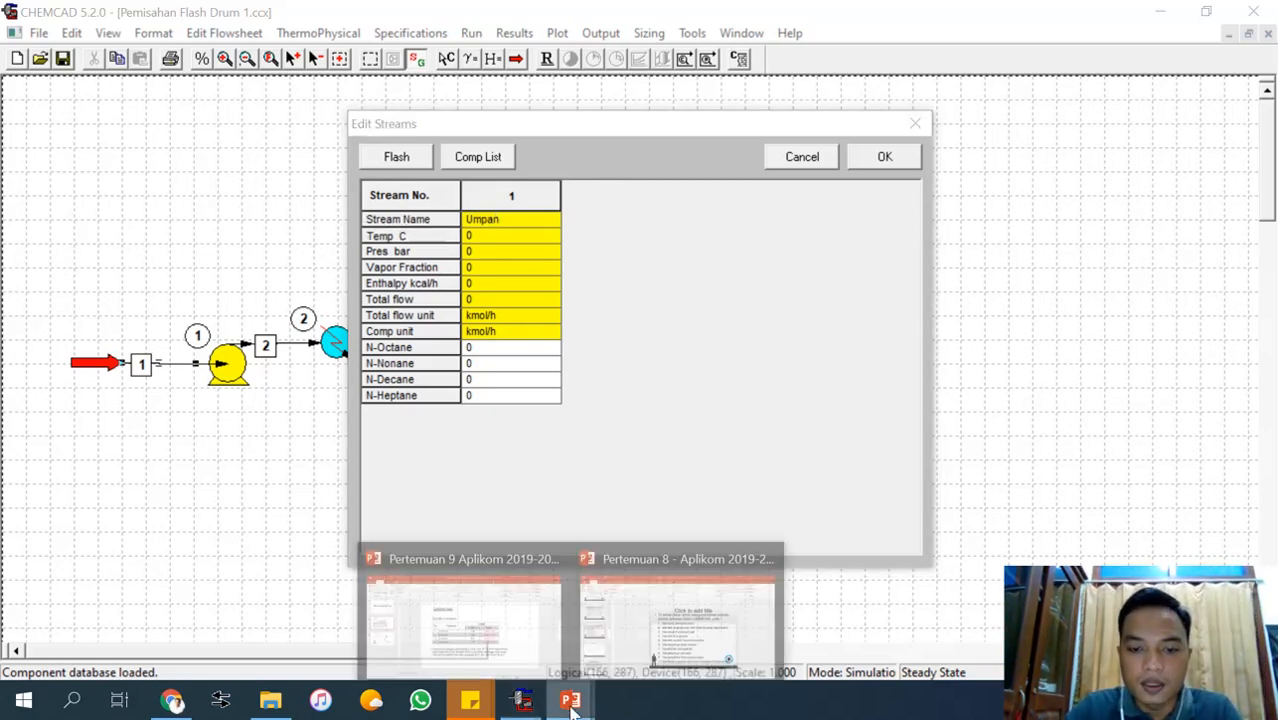
mouse_move(522, 652)
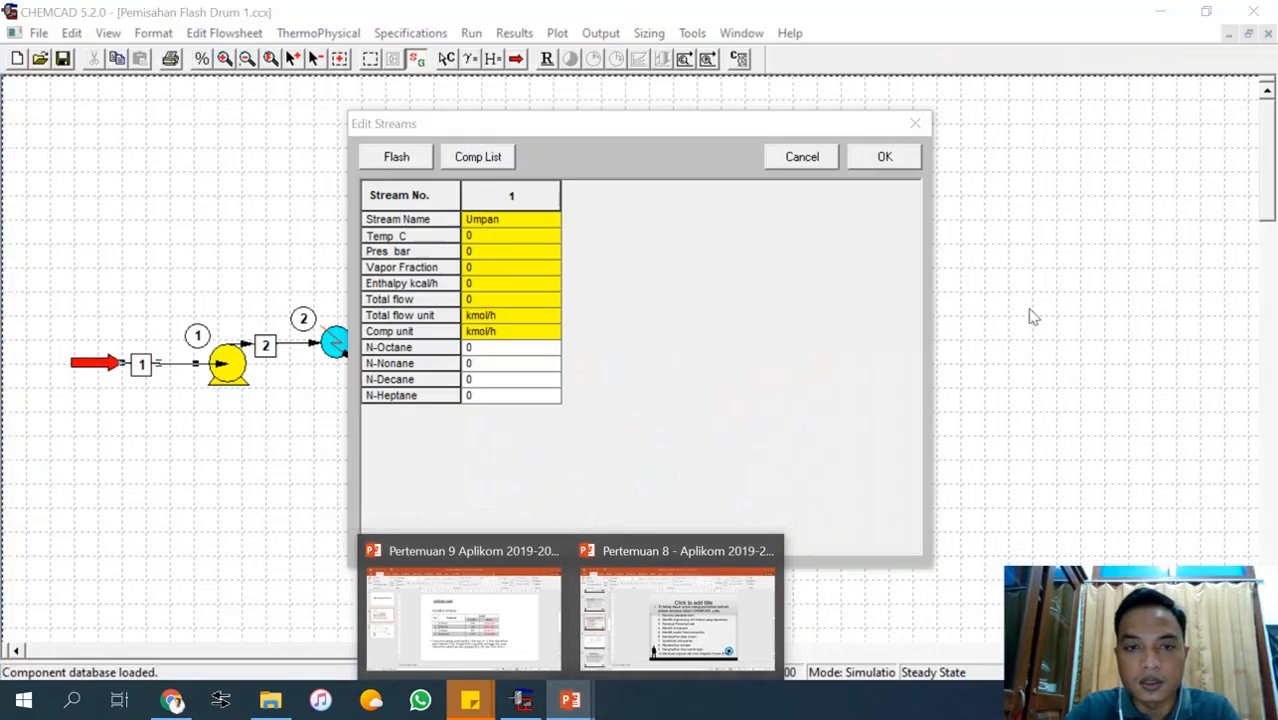
text(25)
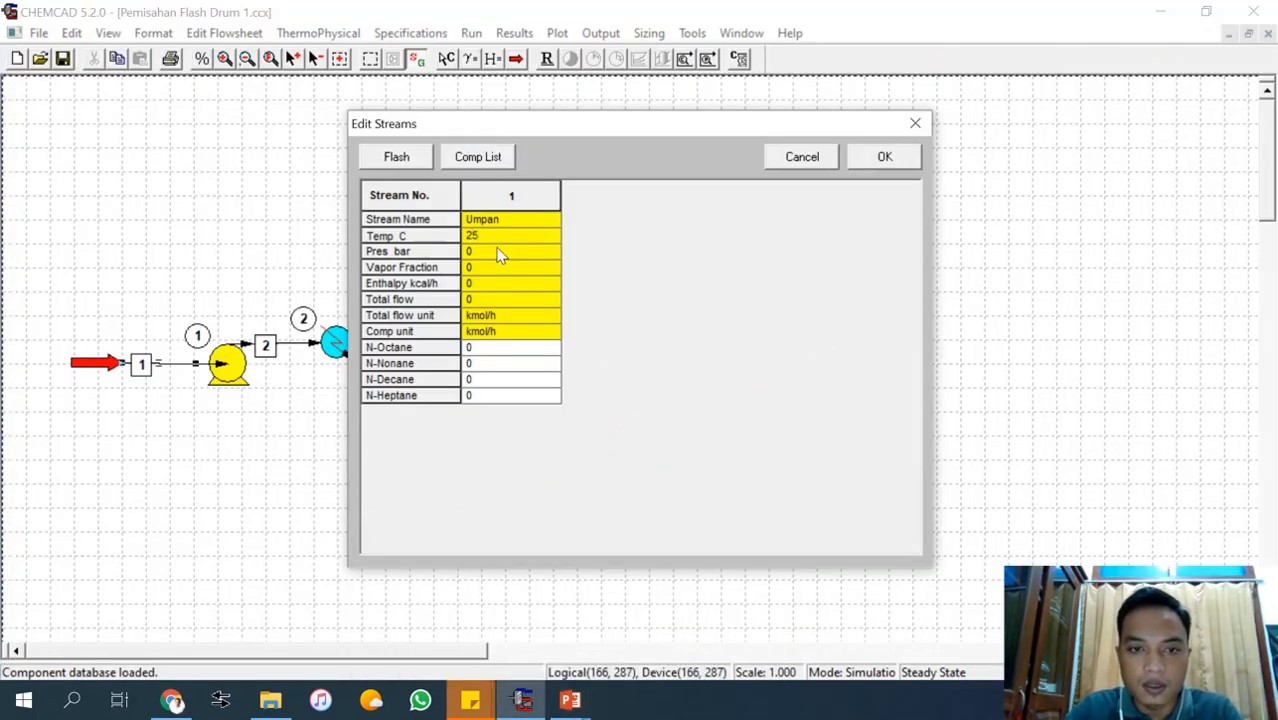
click(500, 253)
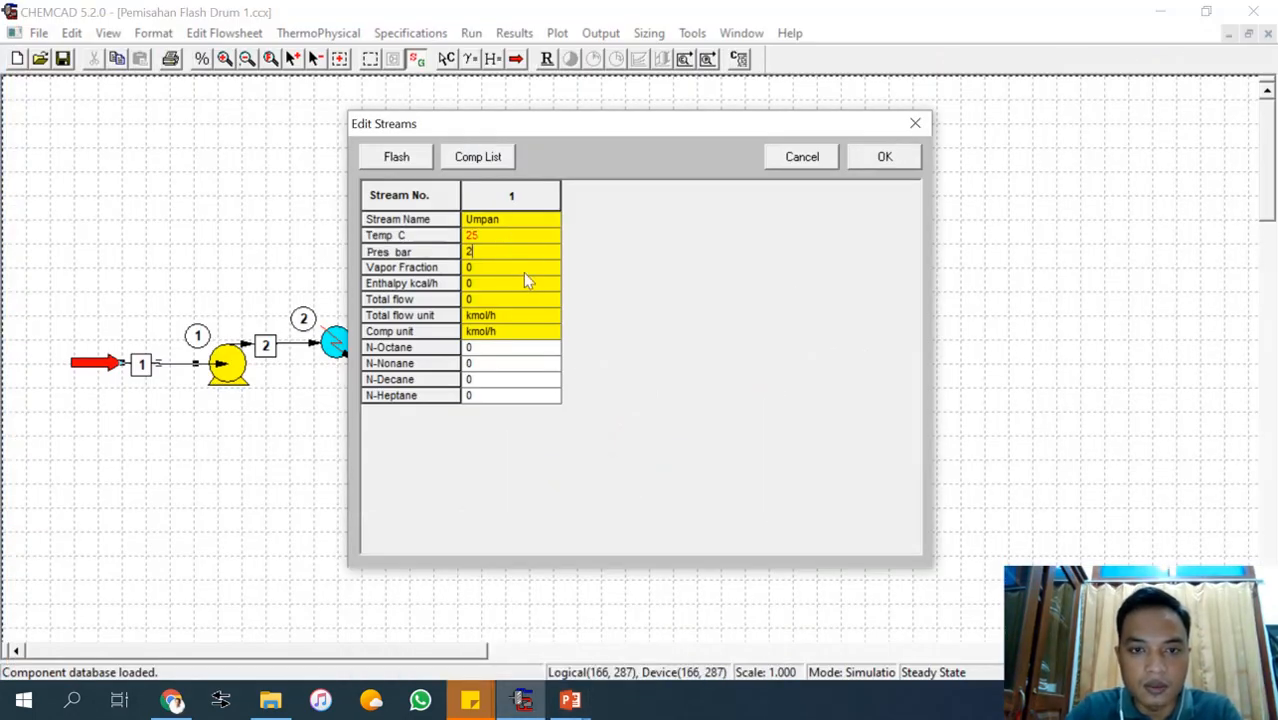
Enter the feed flows from the exercise table: N-Octane 1000, N-Nonane 1700 and N-Decane 890 kmol/h.
click(483, 350)
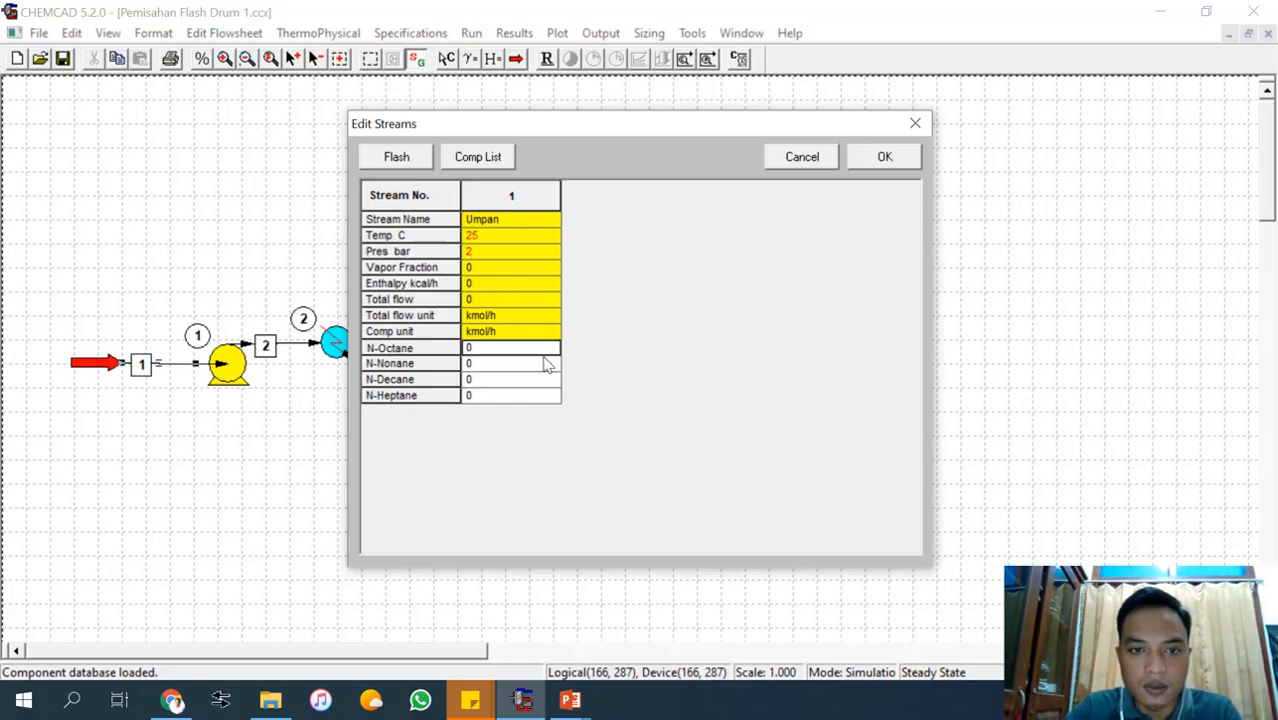
click(572, 702)
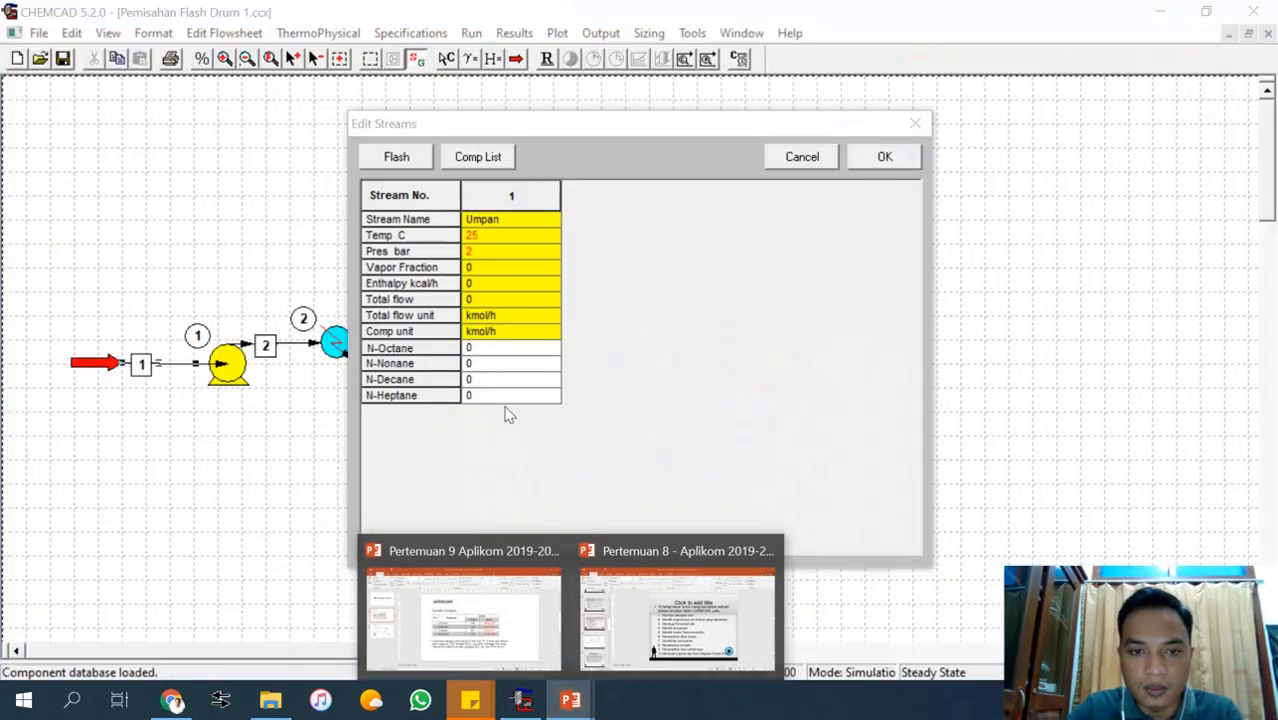
click(497, 345)
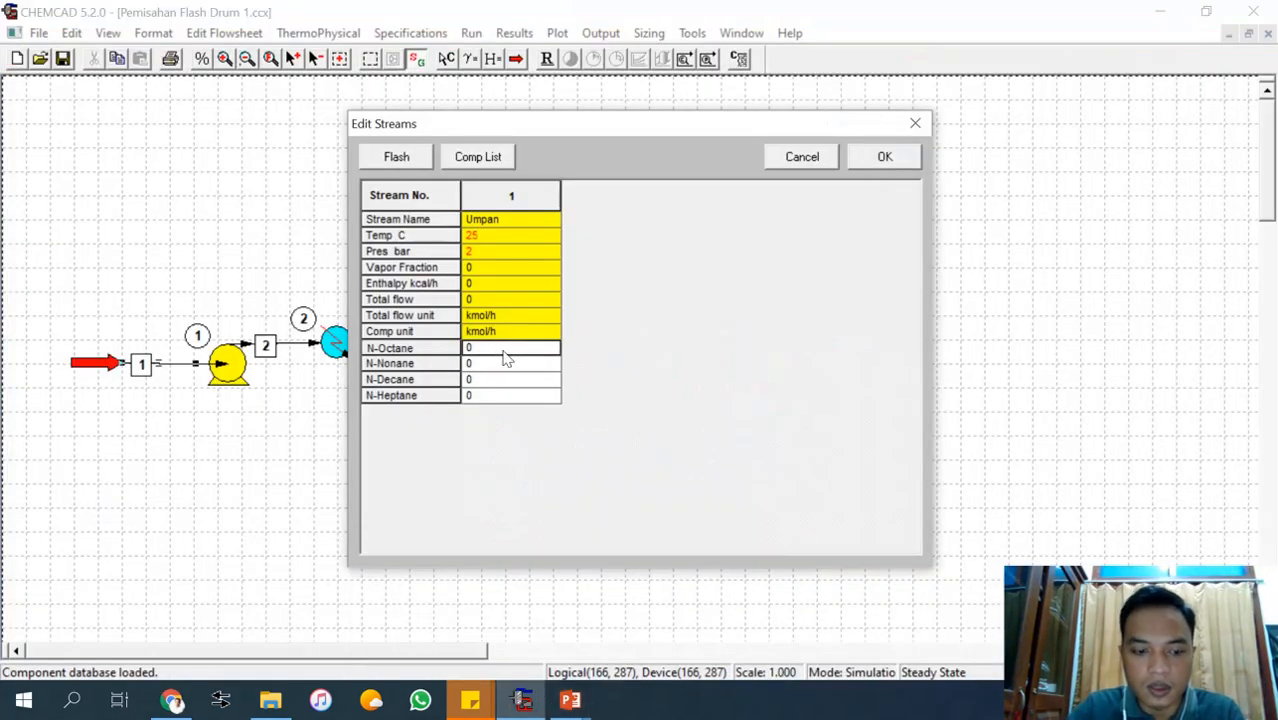
text(1000)
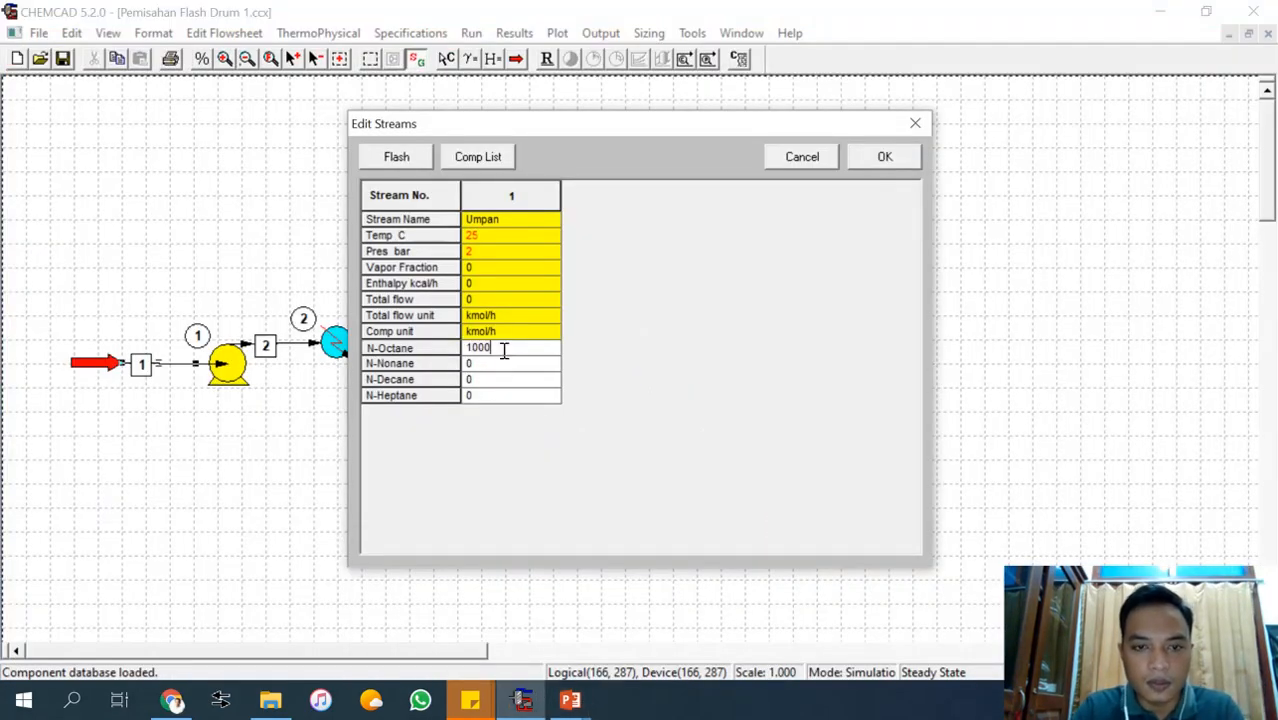
click(505, 360)
text(17)
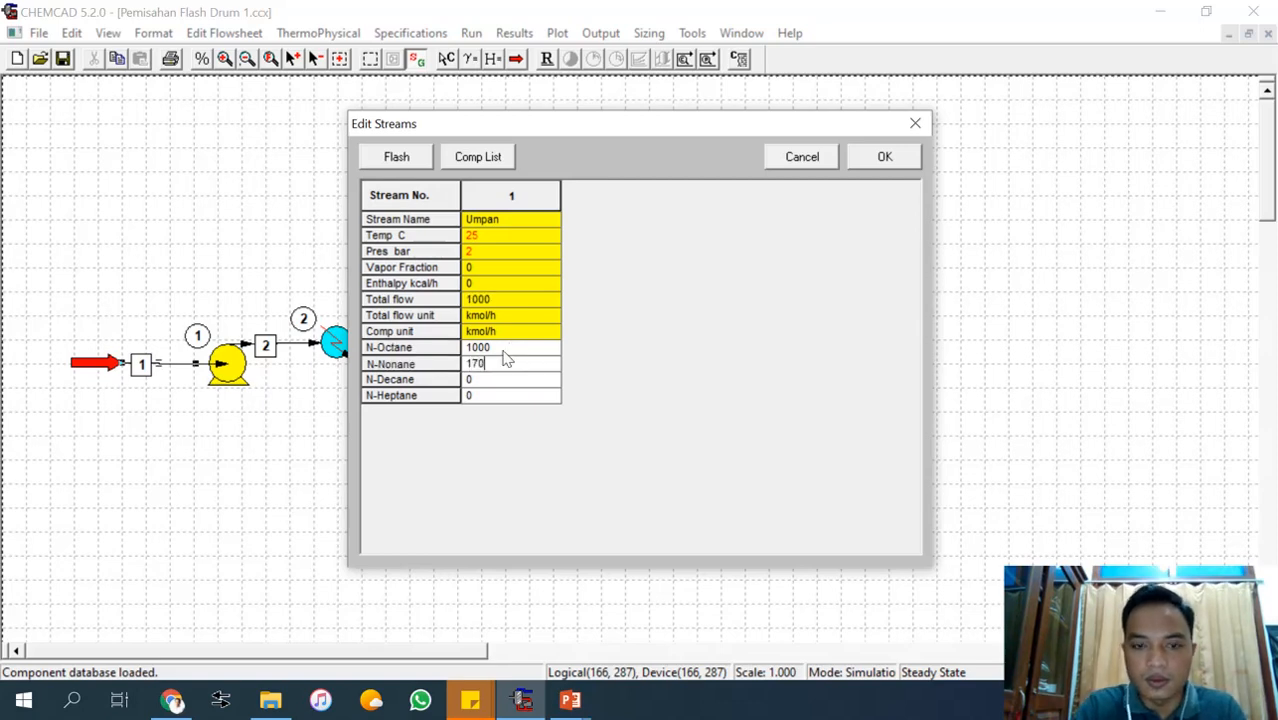
text(00)
key(Tab)
text(8)
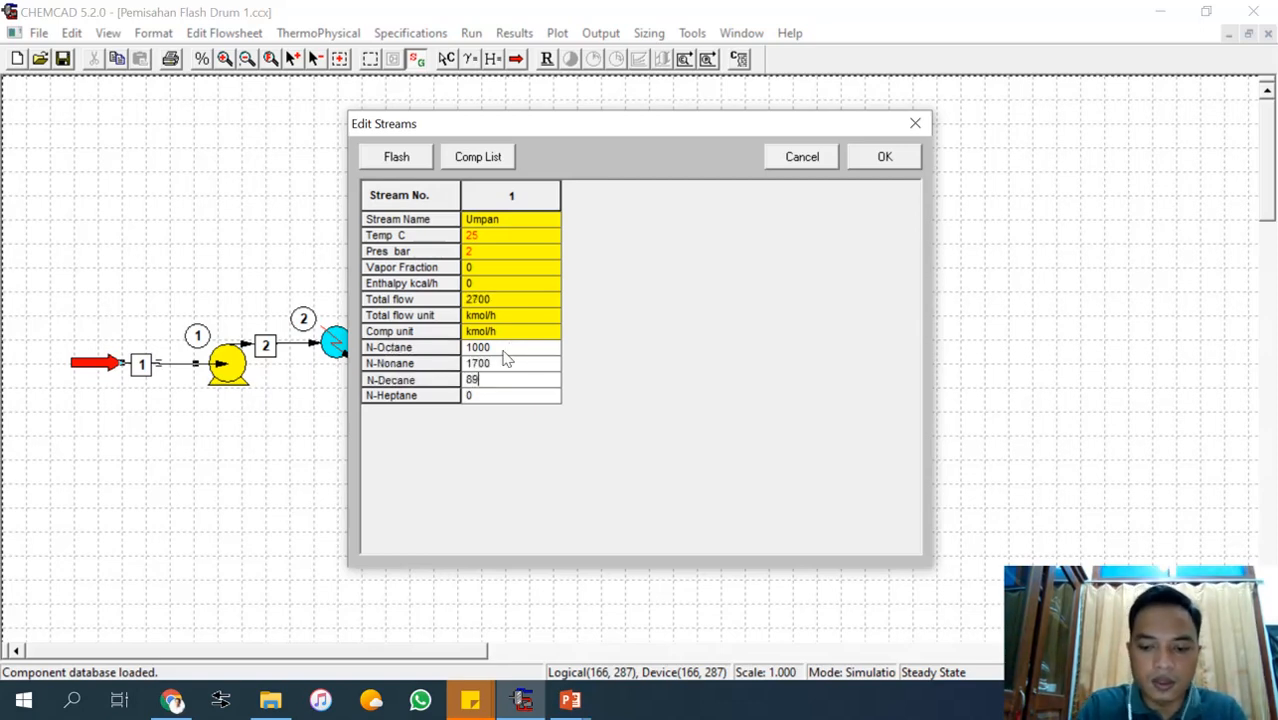
key(Tab)
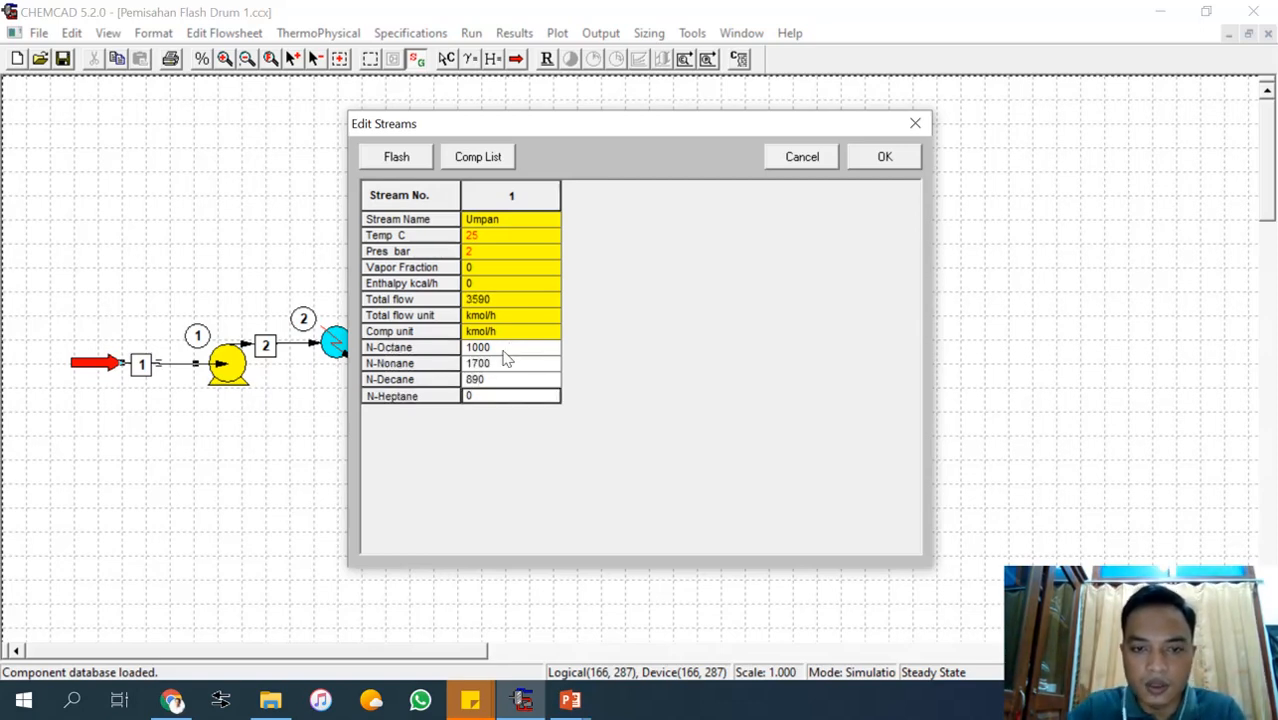
Set the feed's N-Heptane flow to 1725 kmol/h, flash the stream and accept its data.
click(570, 700)
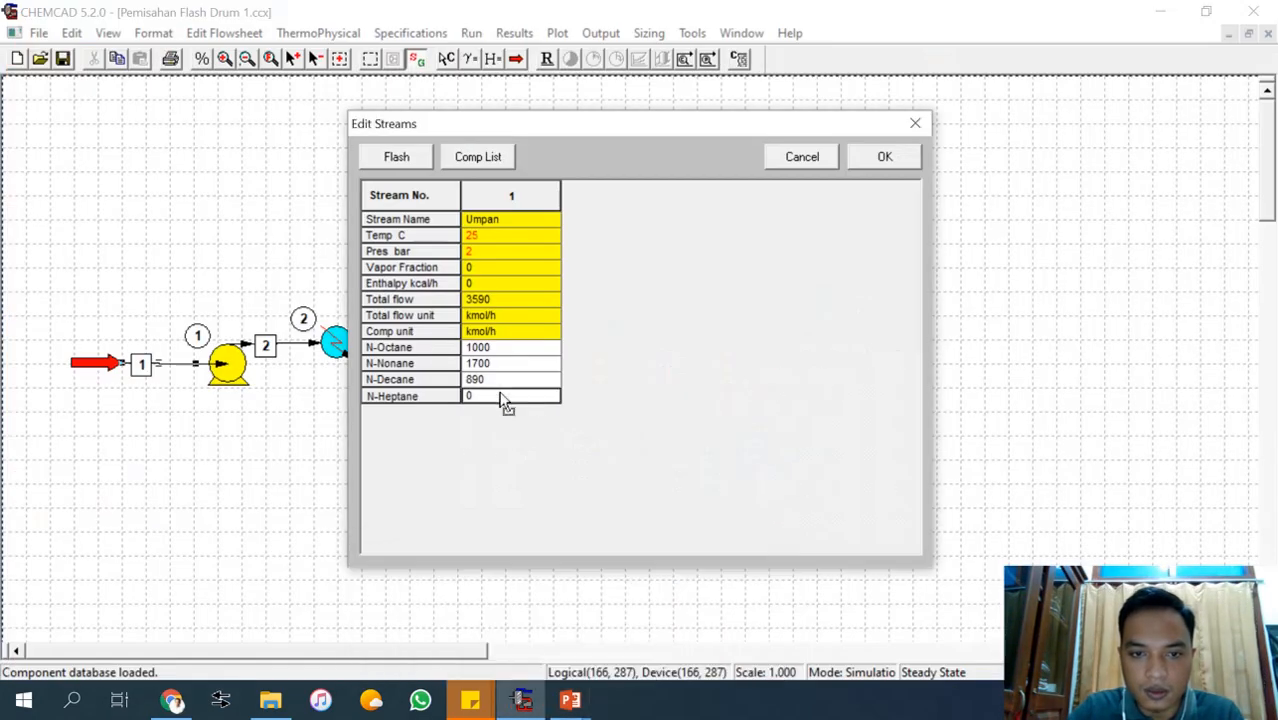
text(172)
text(5)
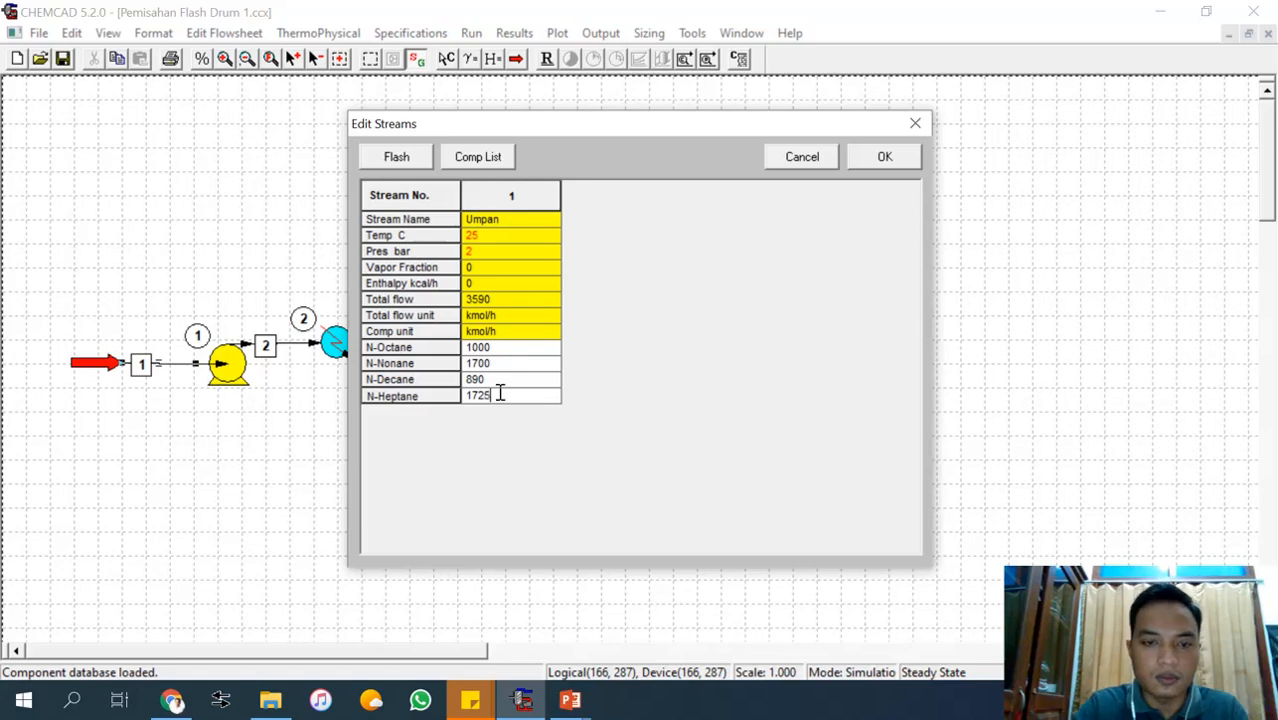
click(400, 162)
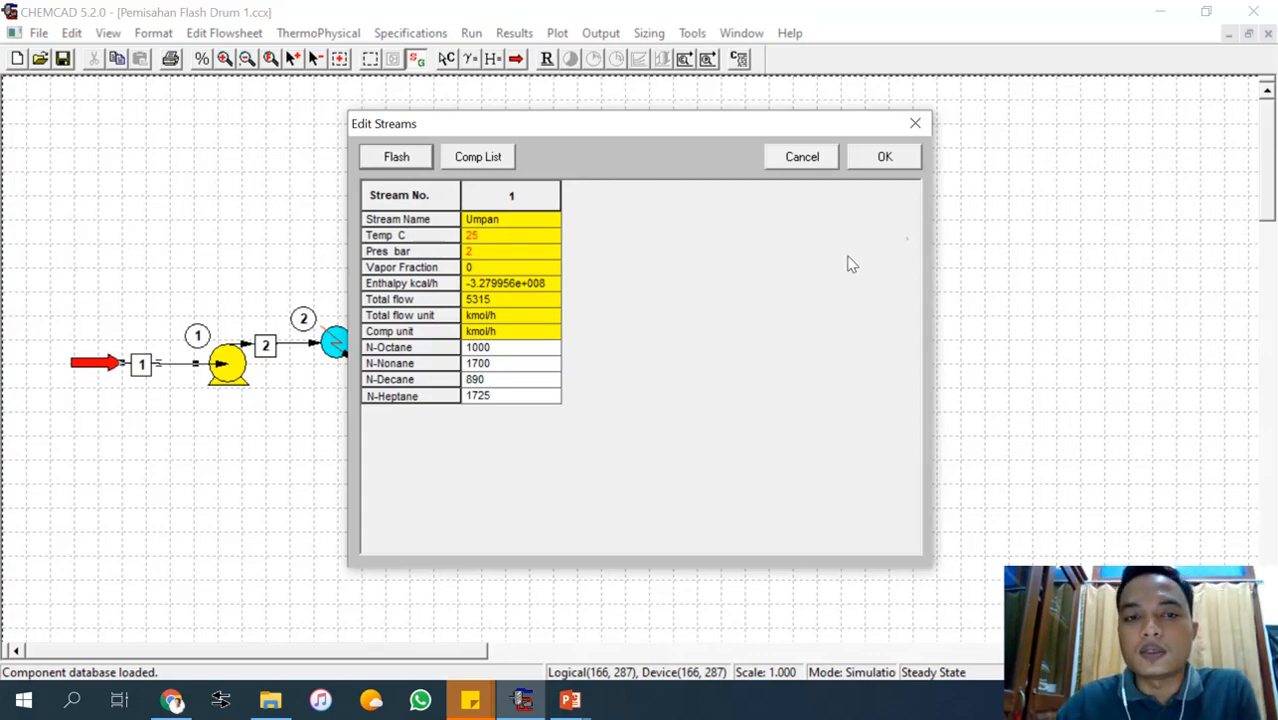
click(906, 163)
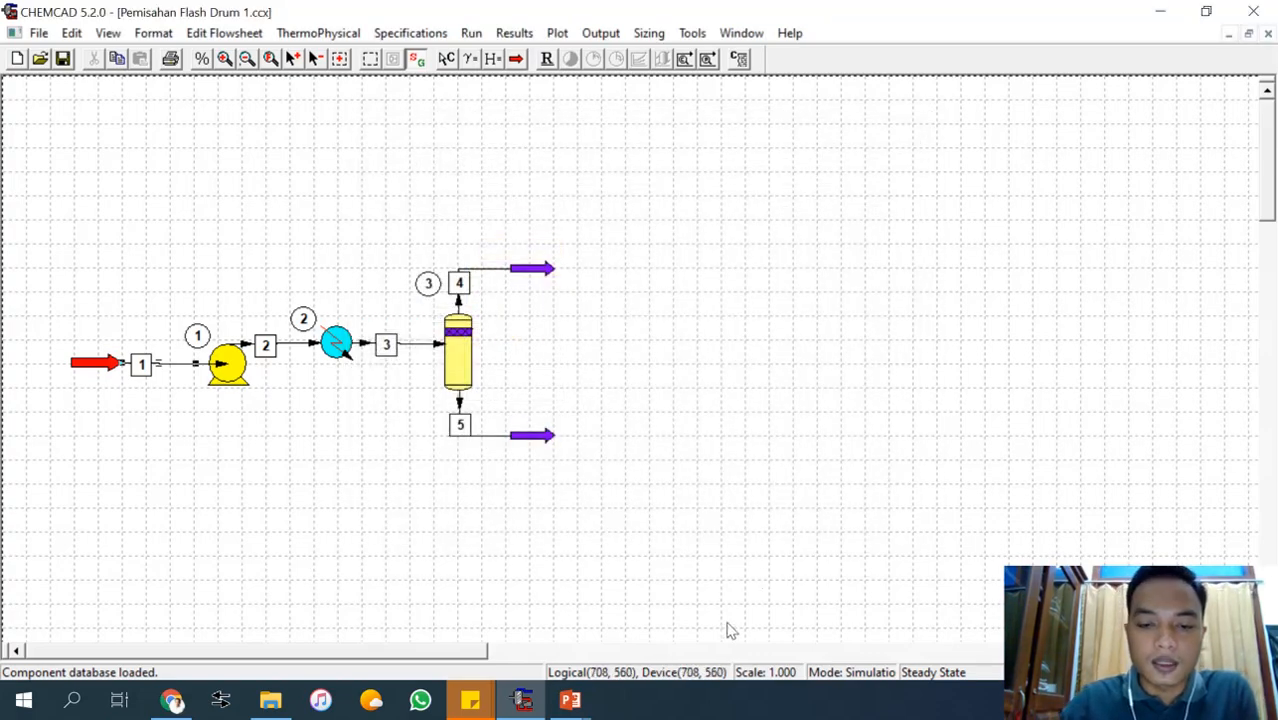
Open the pump's specifications, choose the Specify outlet pressure mode and set the output pressure to 7 bar.
mouse_move(570, 700)
mouse_move(662, 610)
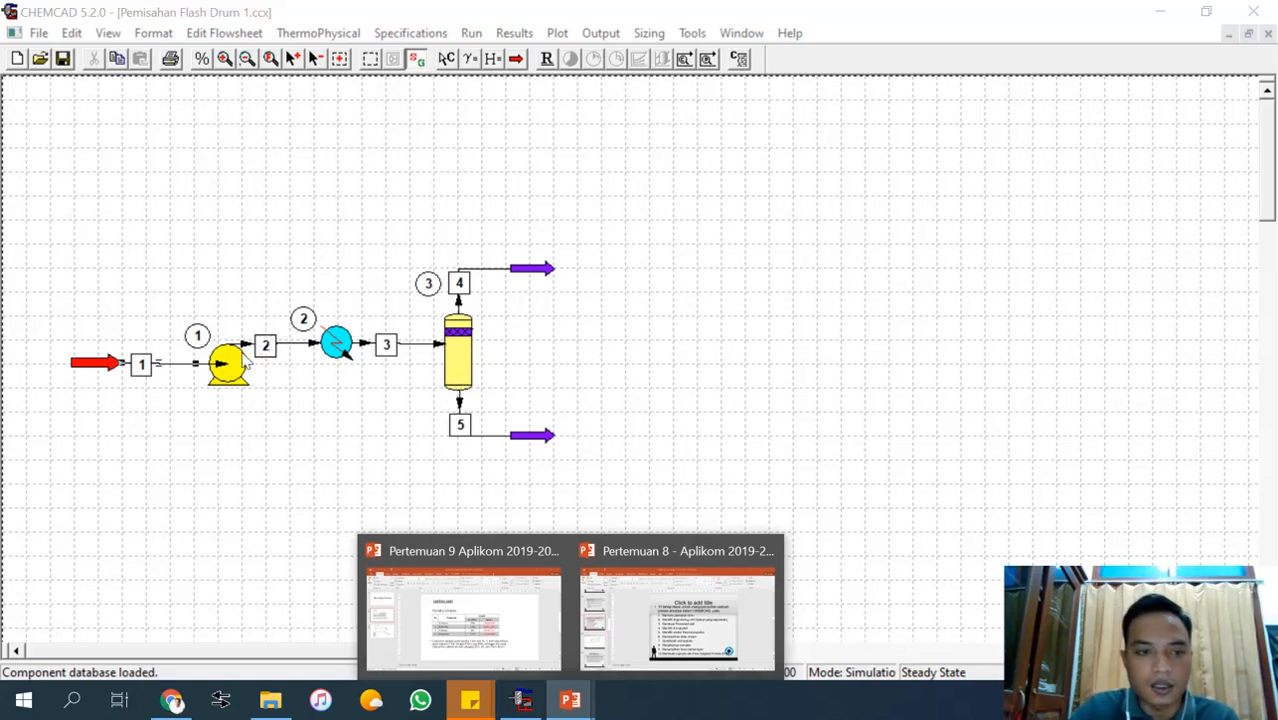
double_click(229, 366)
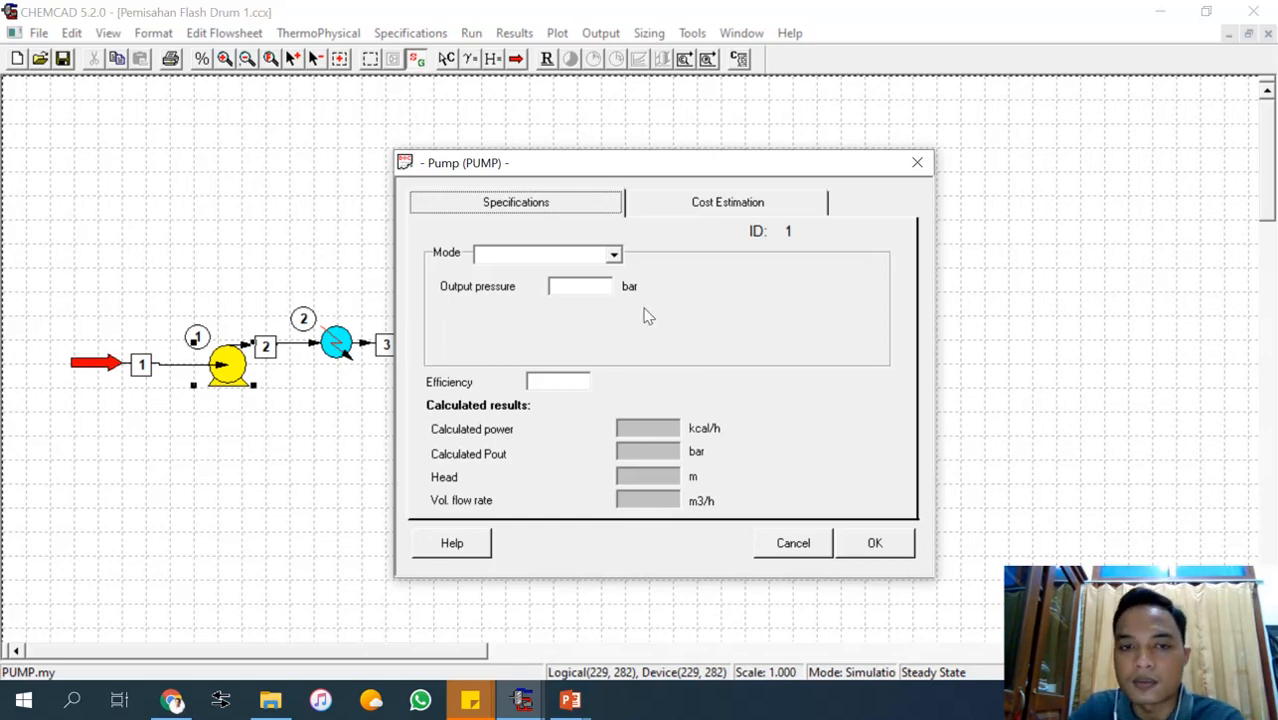
click(614, 255)
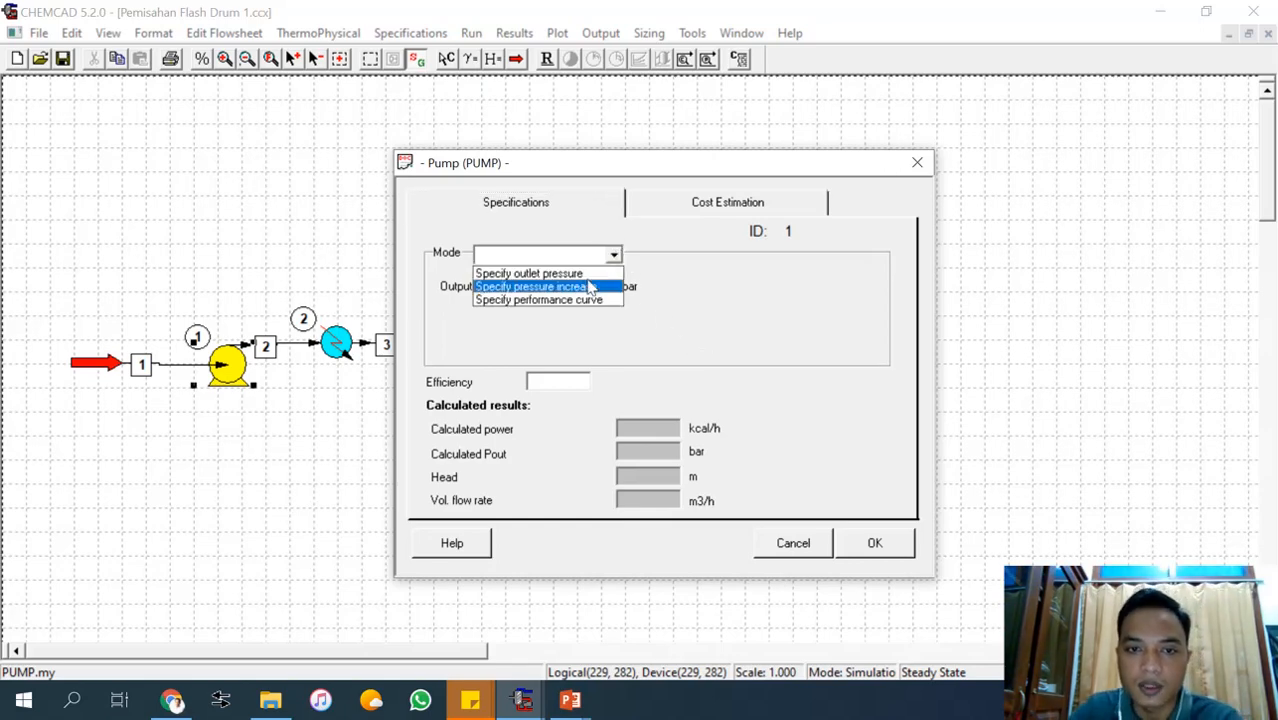
click(587, 275)
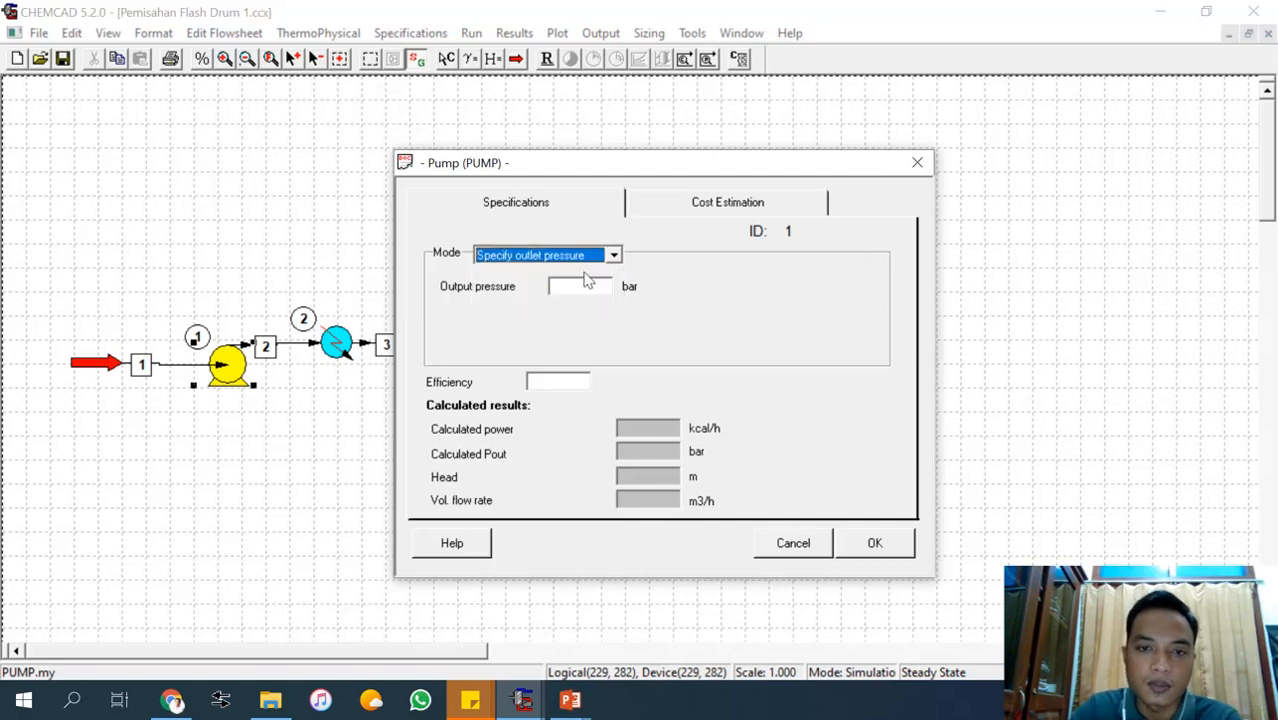
click(585, 286)
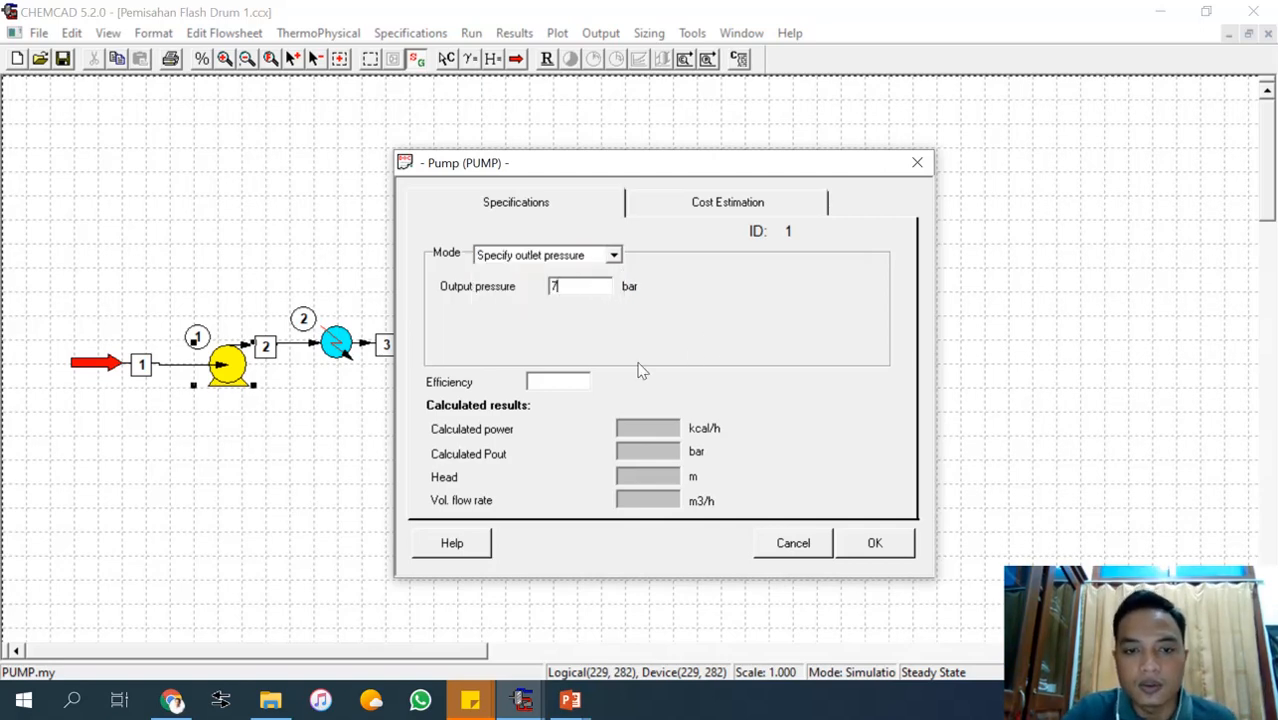
Look up the required pump efficiency in the exercise slide, set it to 0.85 and accept the pump specifications.
click(556, 382)
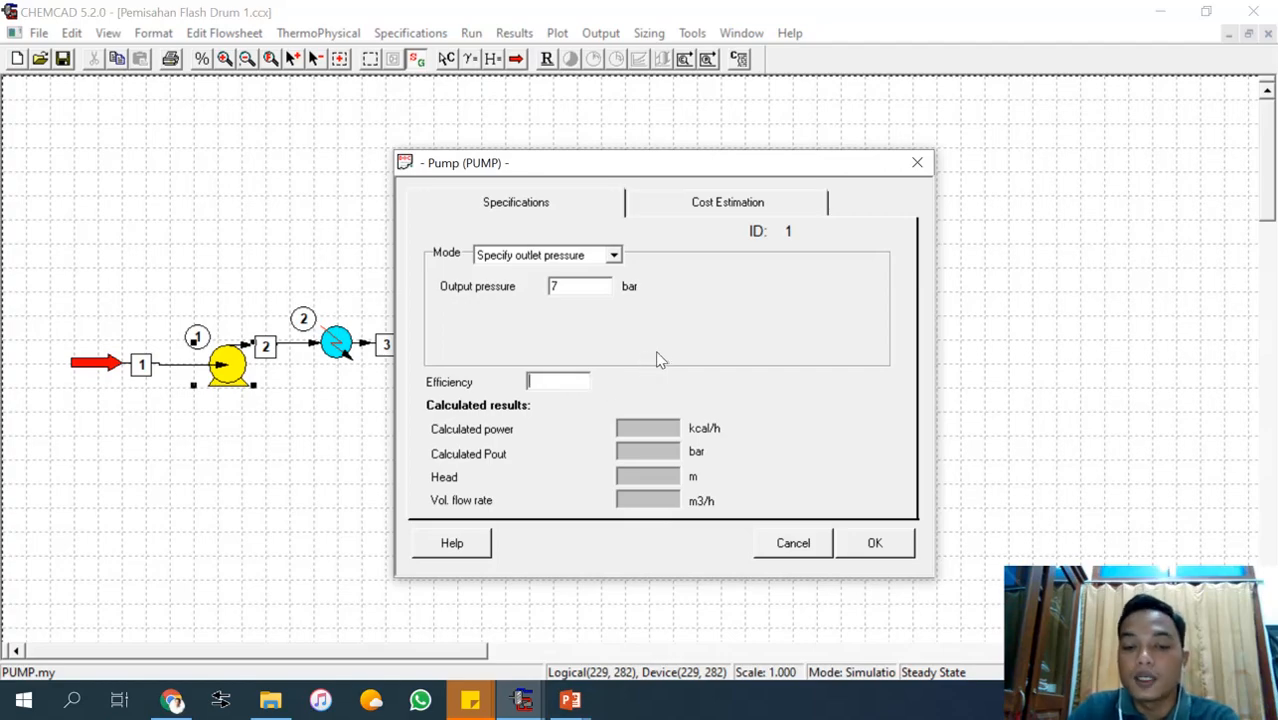
click(570, 700)
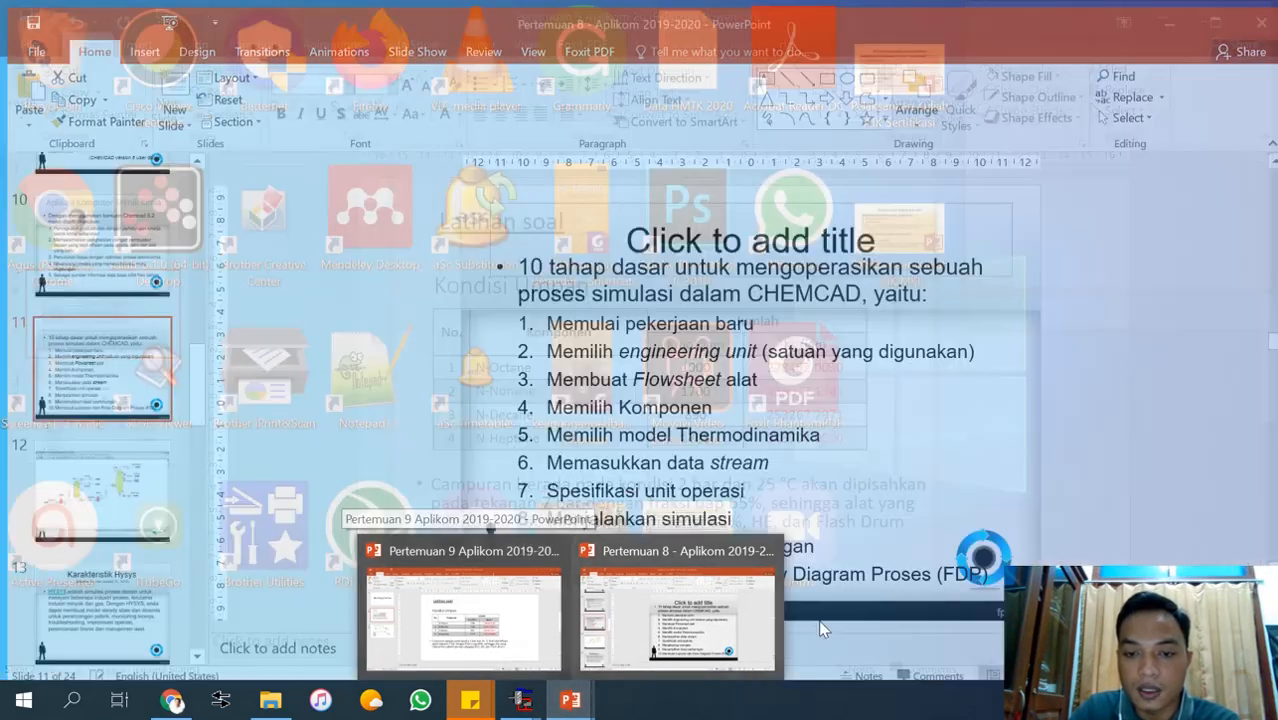
click(543, 383)
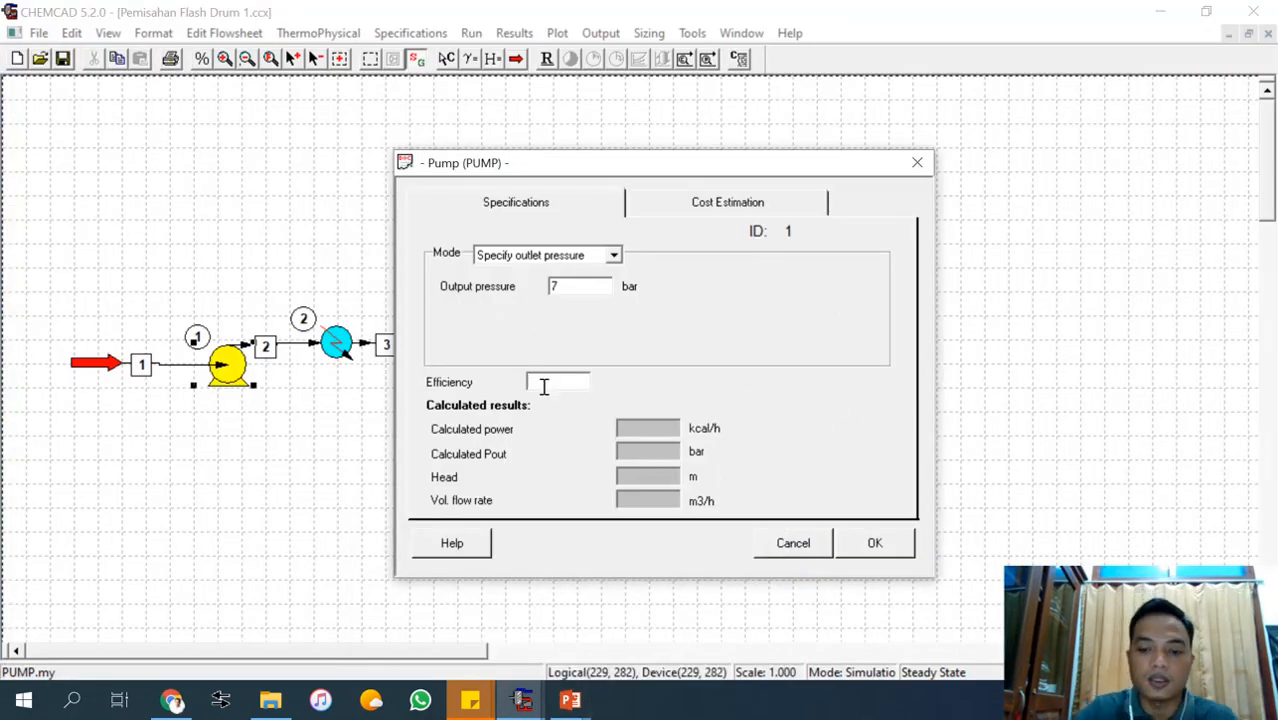
text(0.85)
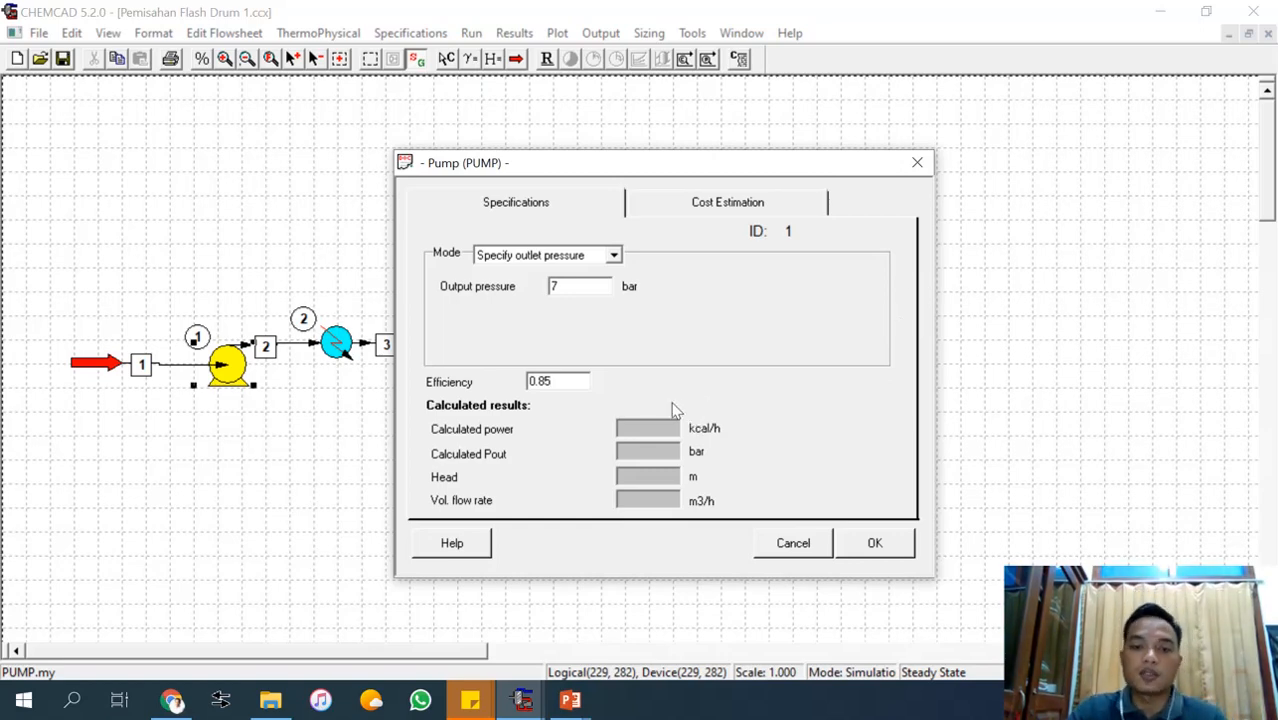
click(875, 545)
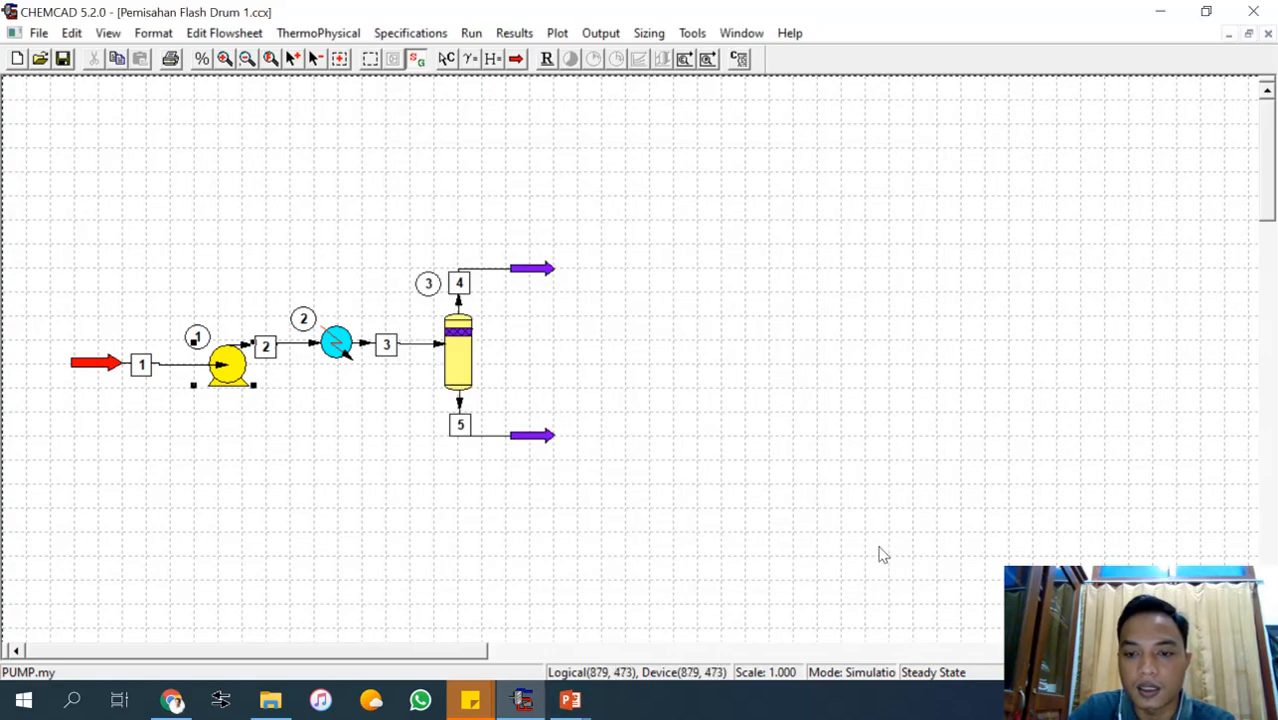
Set the heat exchanger's pressure drop to 0 bar and the vapor fraction of stream 3 to 0.65, and accept the specifications.
double_click(338, 345)
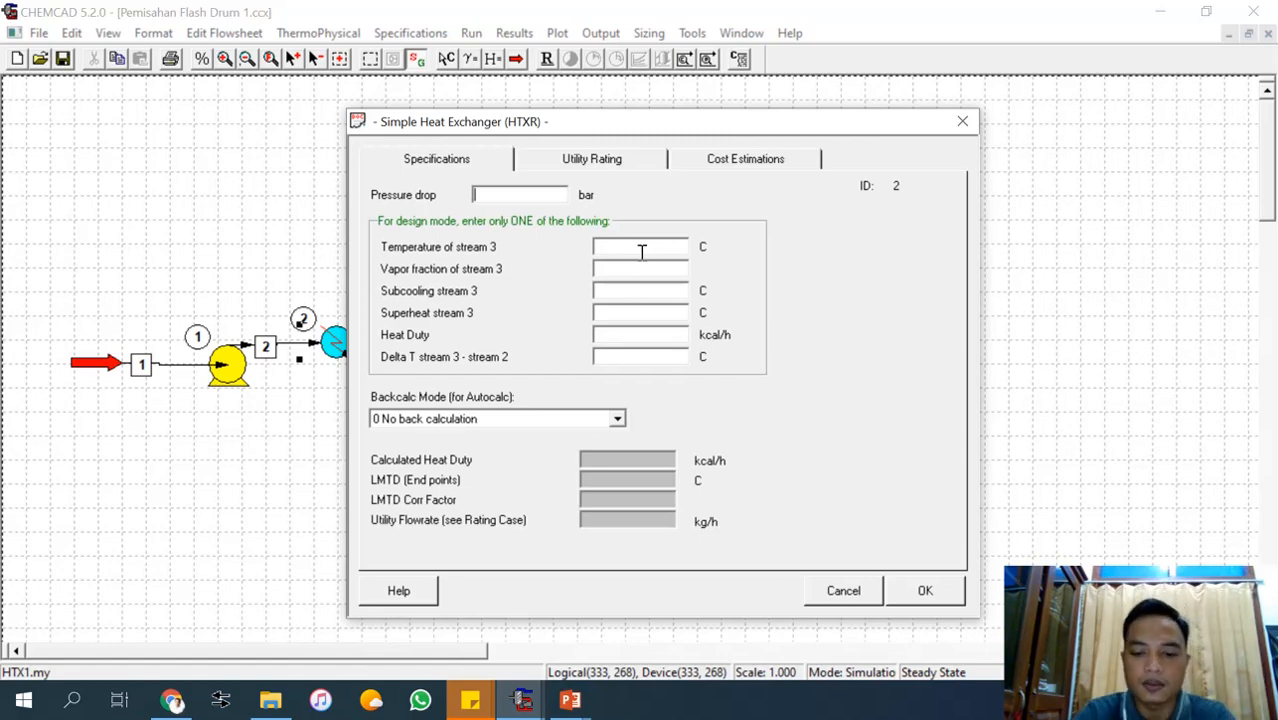
text(0)
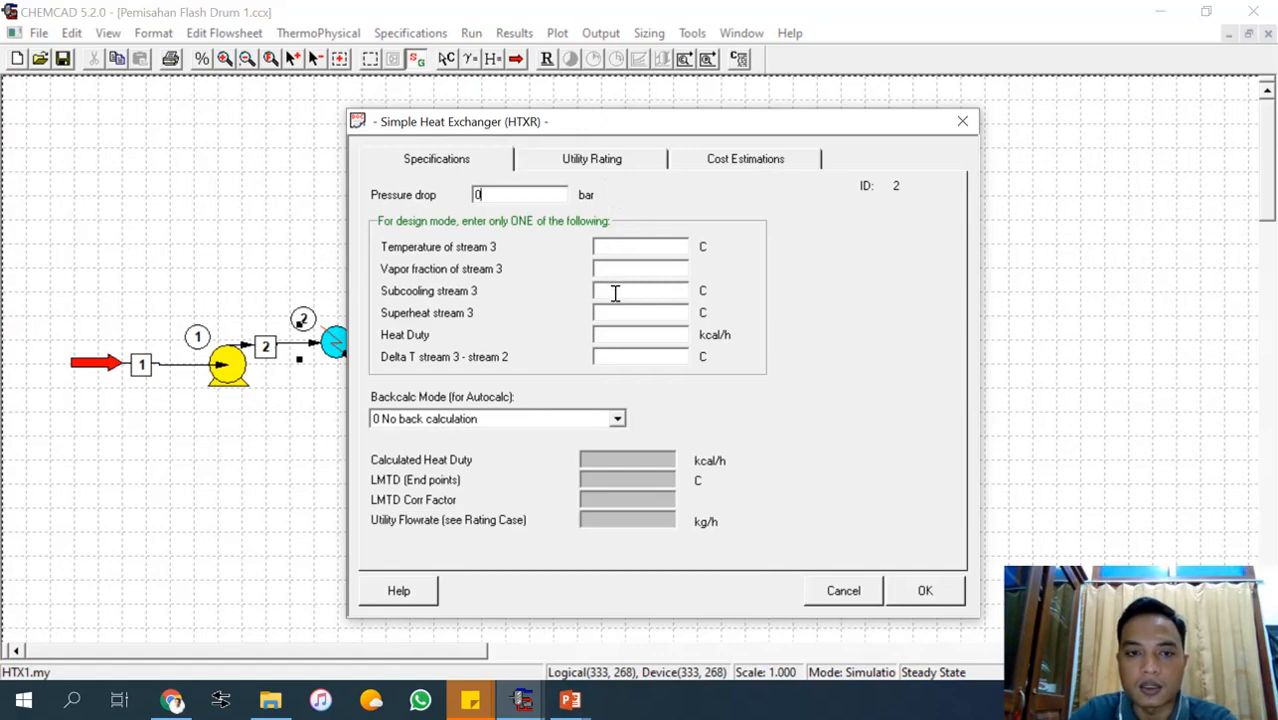
mouse_move(570, 700)
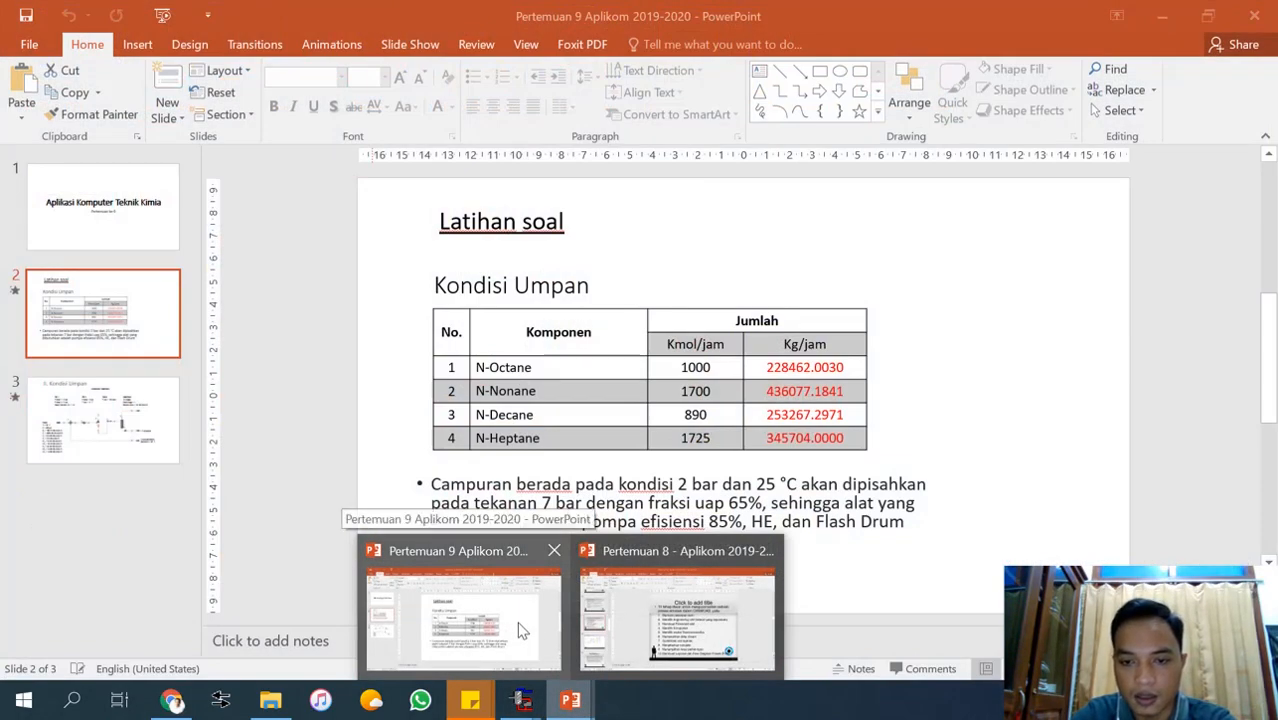
mouse_move(600, 640)
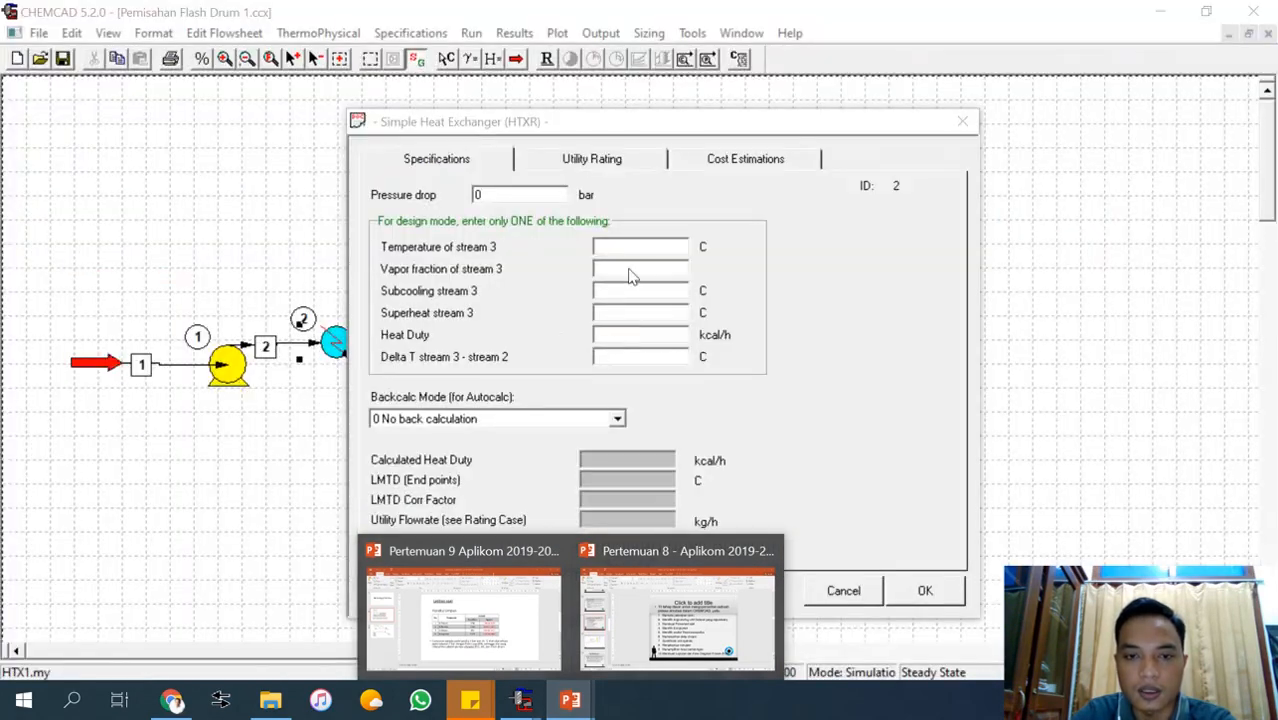
click(624, 267)
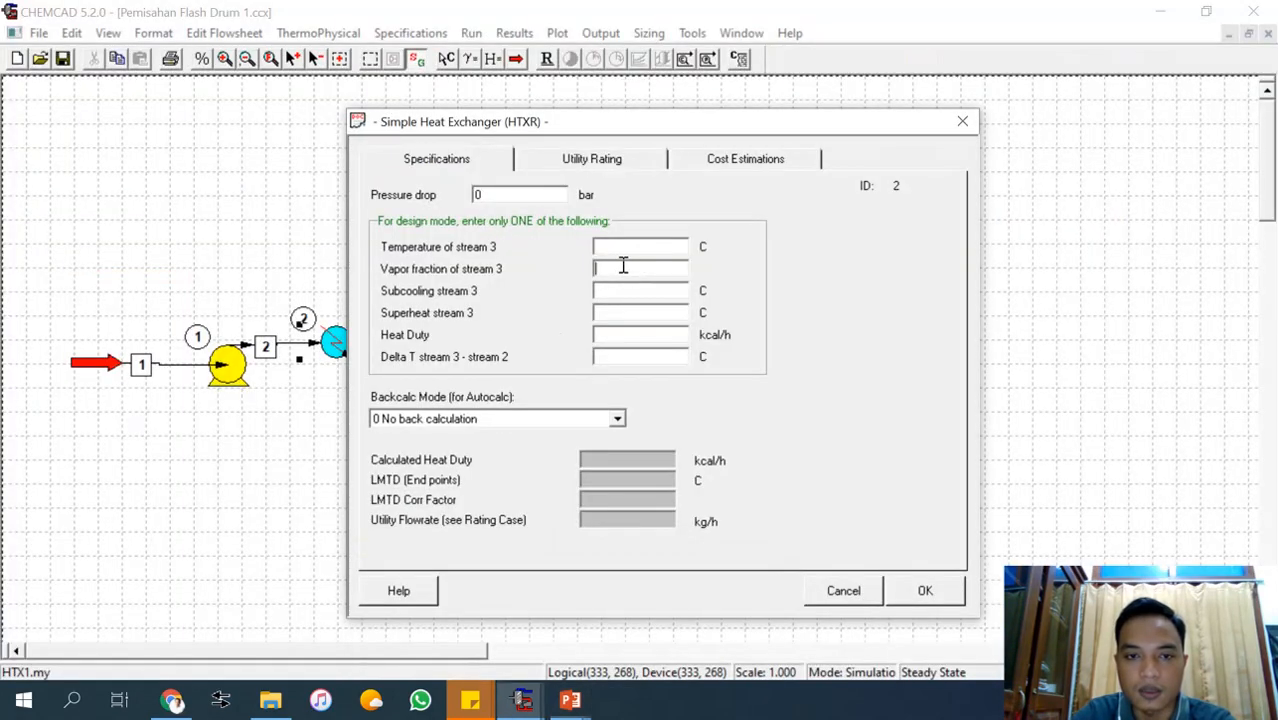
text(0.)
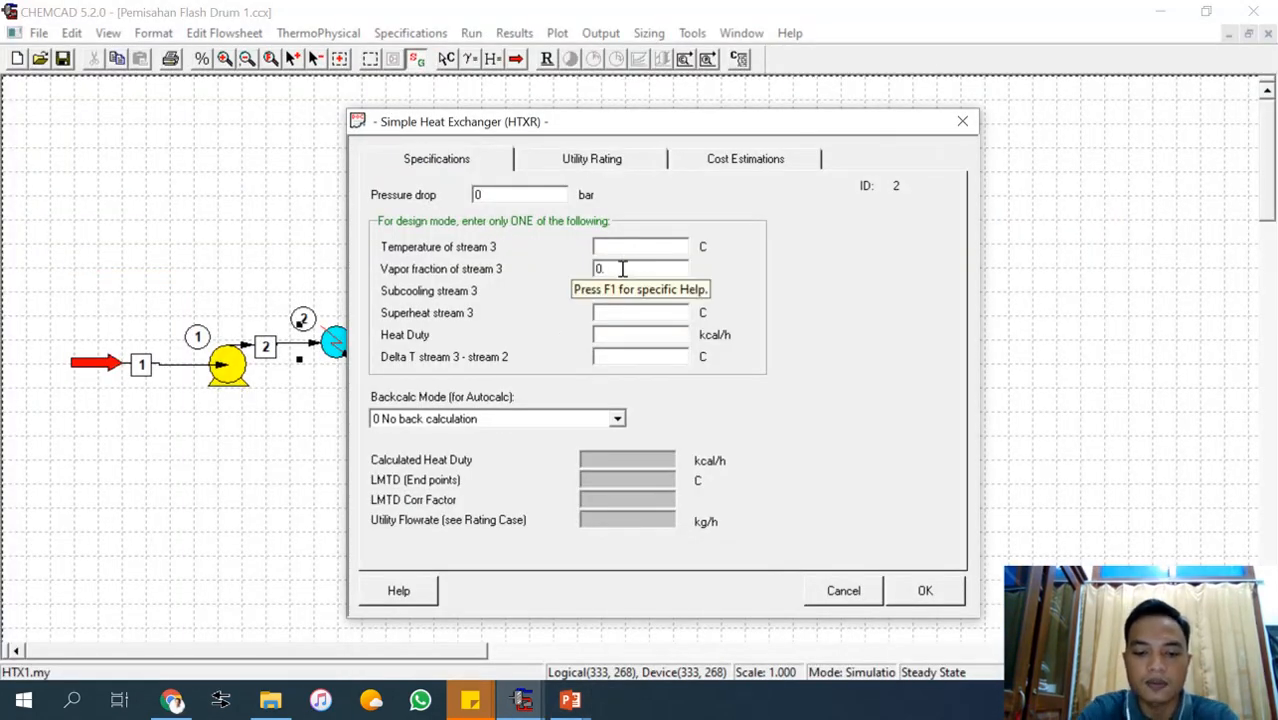
text(65)
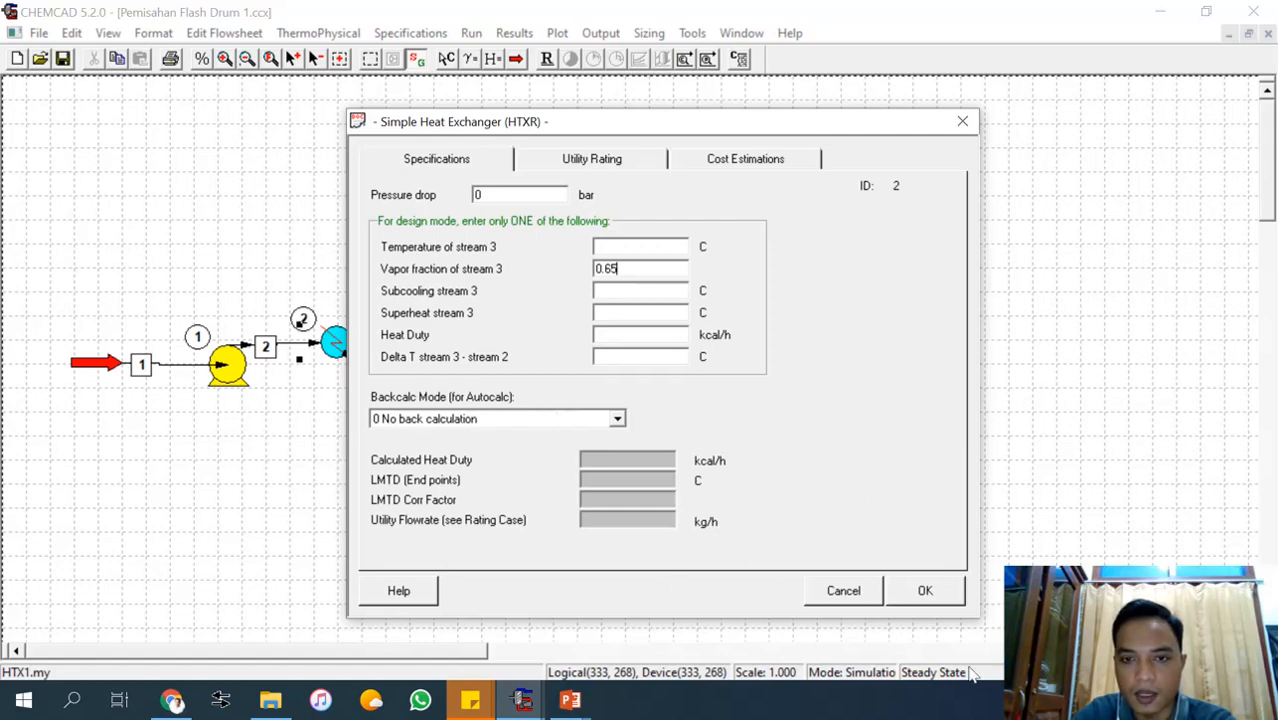
click(925, 591)
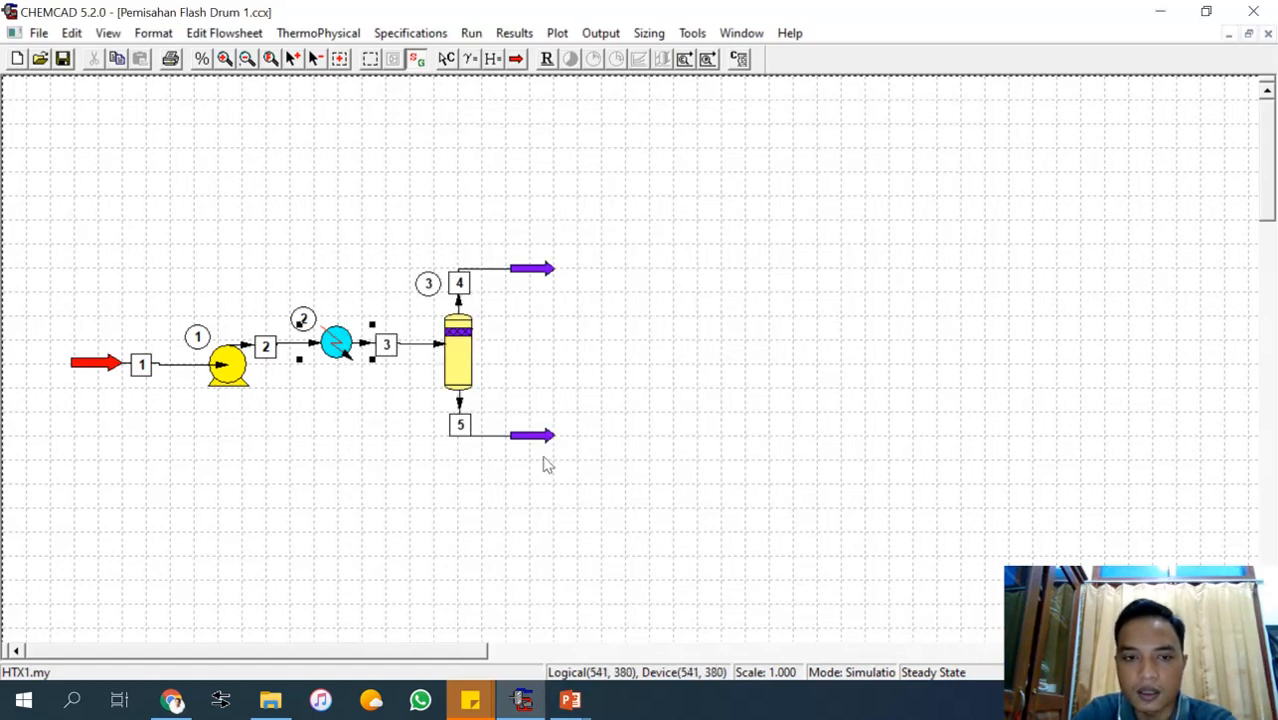
Specify the flash drum with mode 0, Use inlet T and P; calculate V/F and Heat, and accept it.
double_click(462, 362)
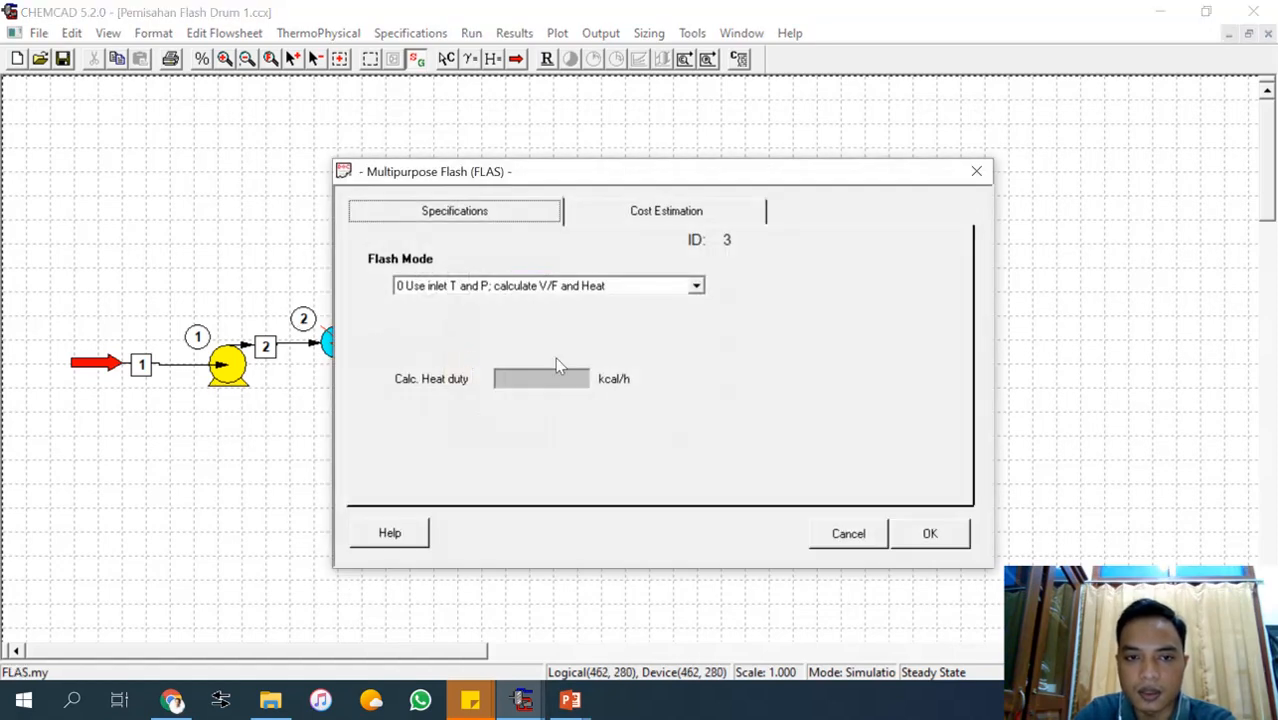
click(696, 288)
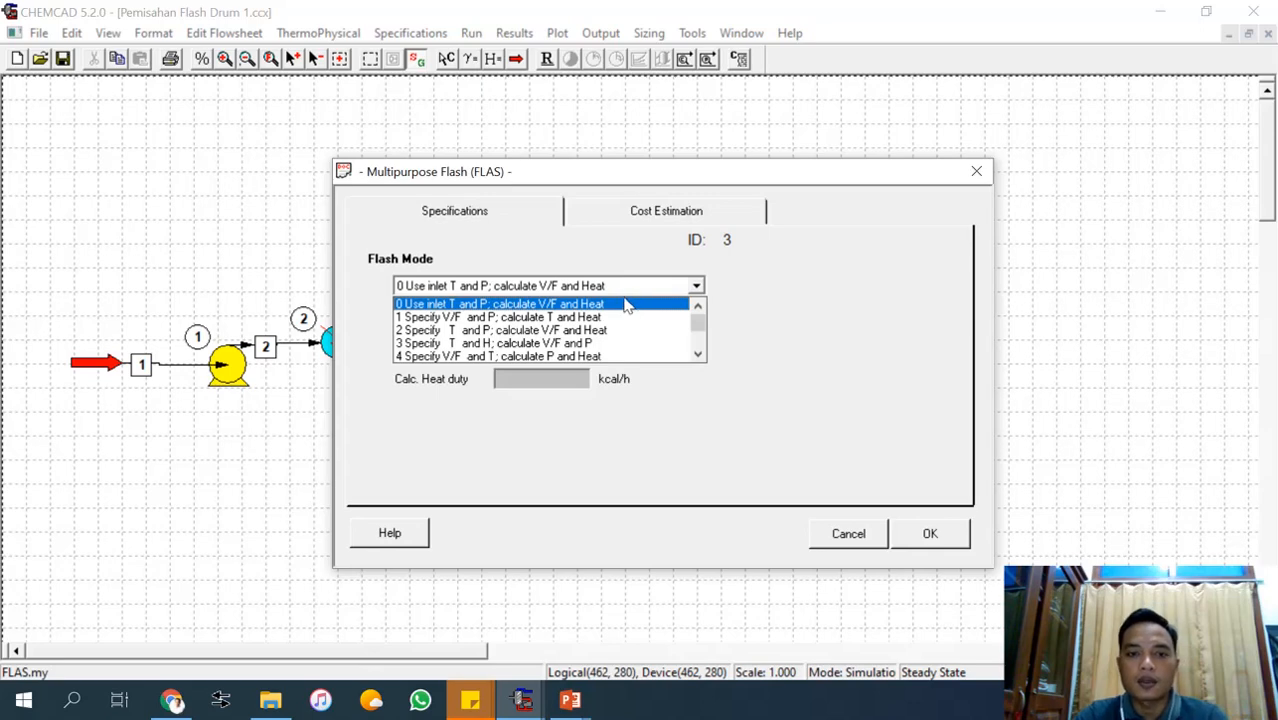
click(552, 304)
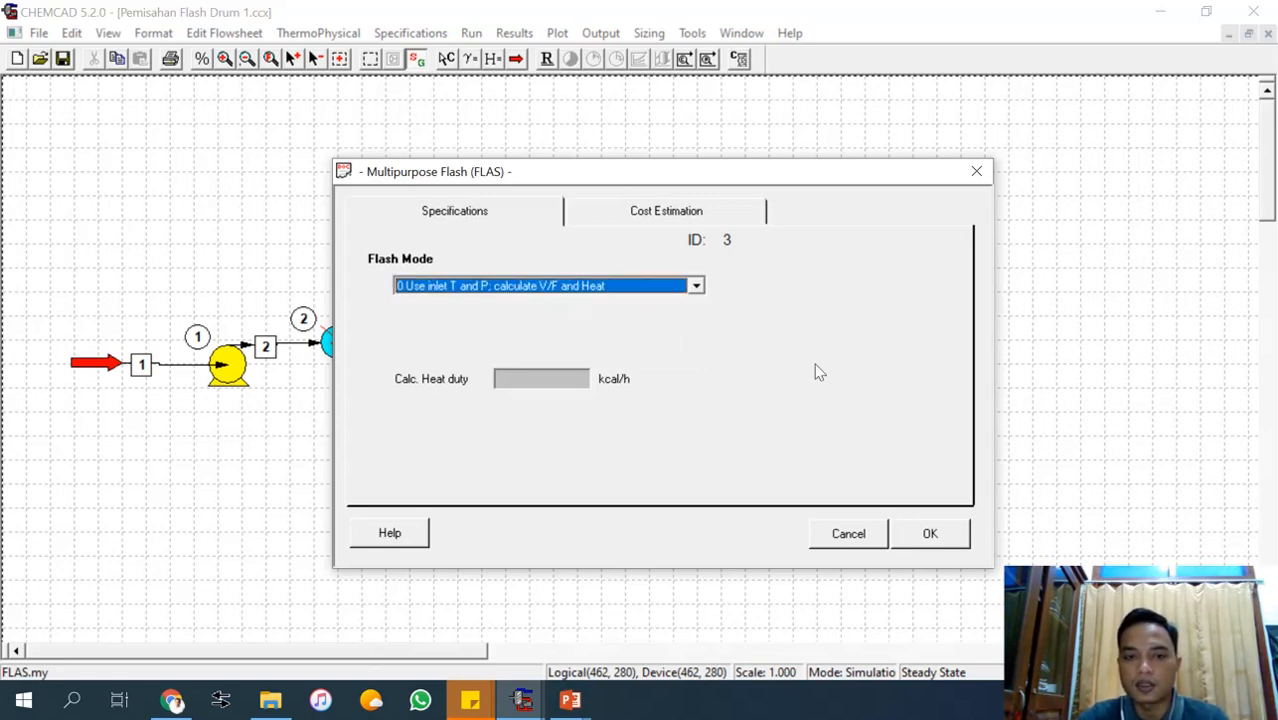
click(930, 534)
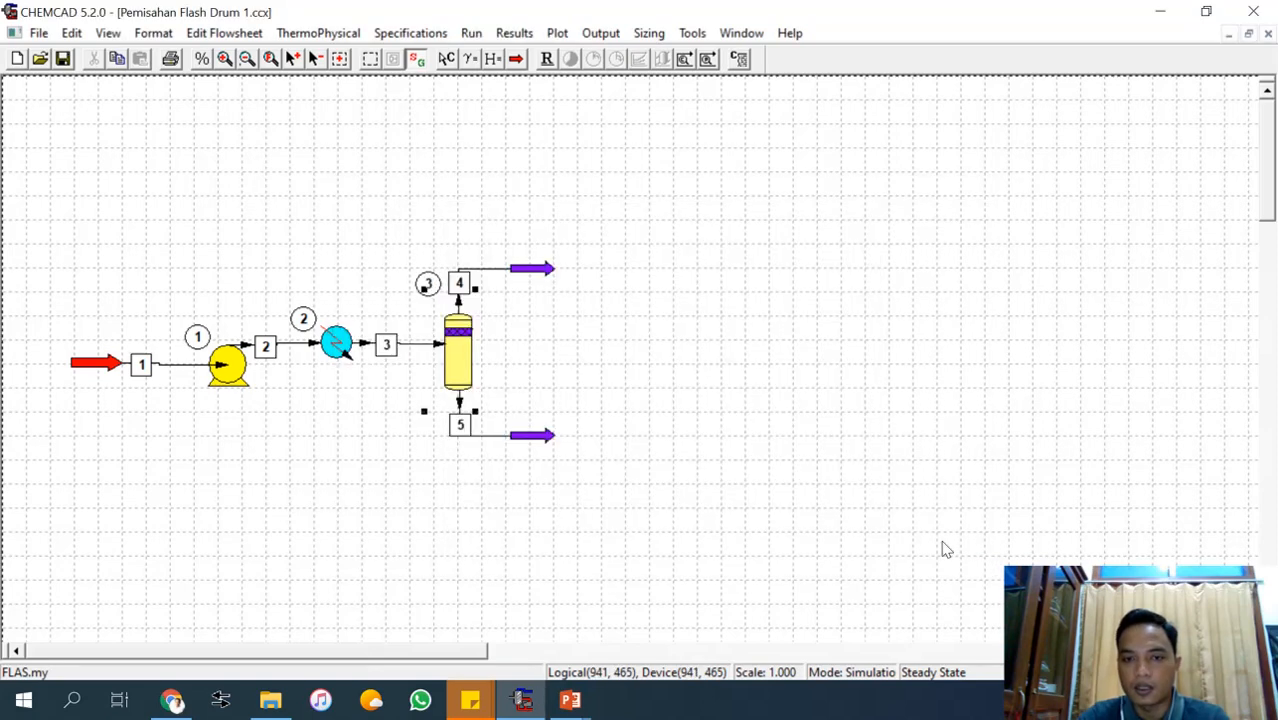
click(687, 368)
Check the ten-stage procedure slide in the Pertemuan 8 PowerPoint presentation, return to CHEMCAD and run all units of the flowsheet.
mouse_move(575, 705)
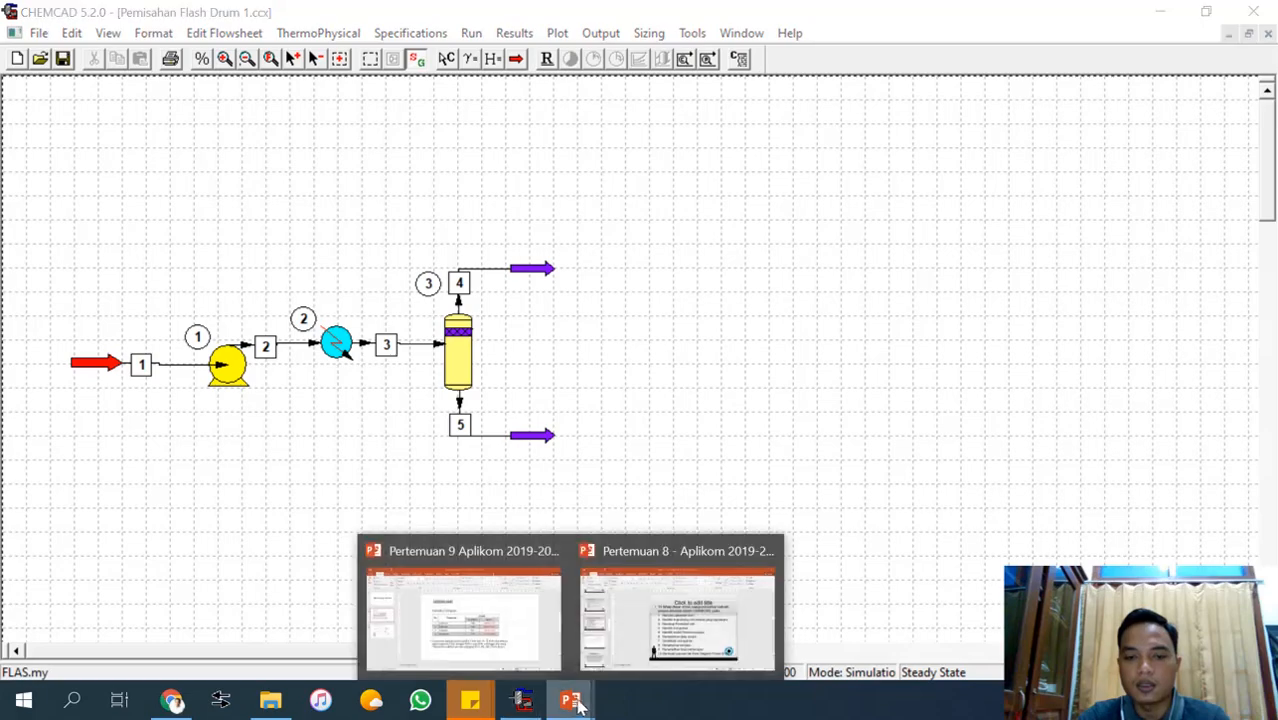
click(673, 637)
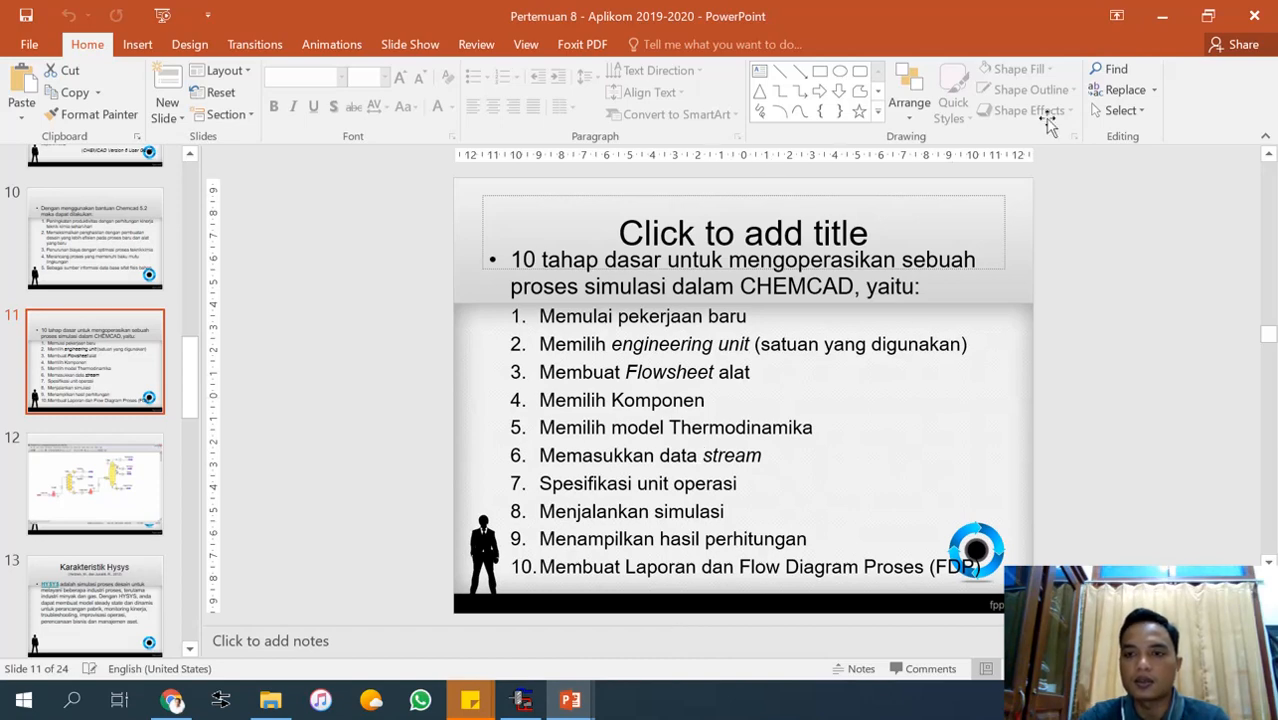
click(1160, 17)
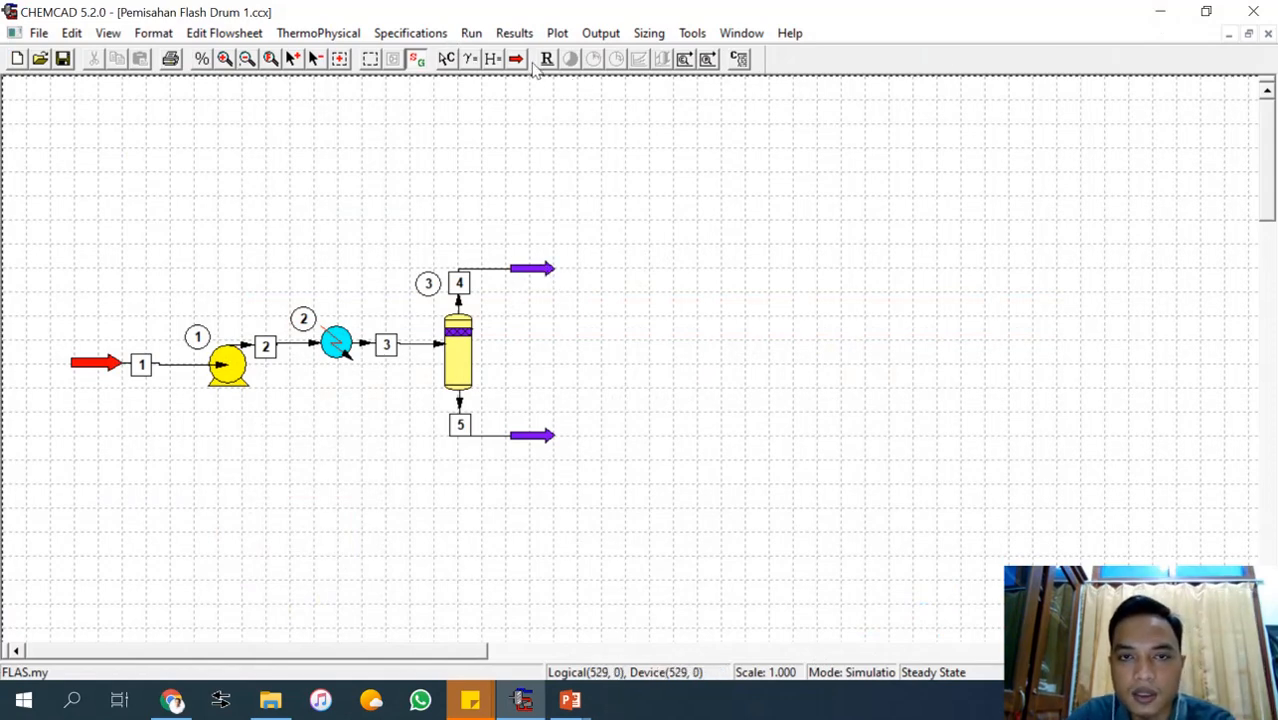
click(472, 34)
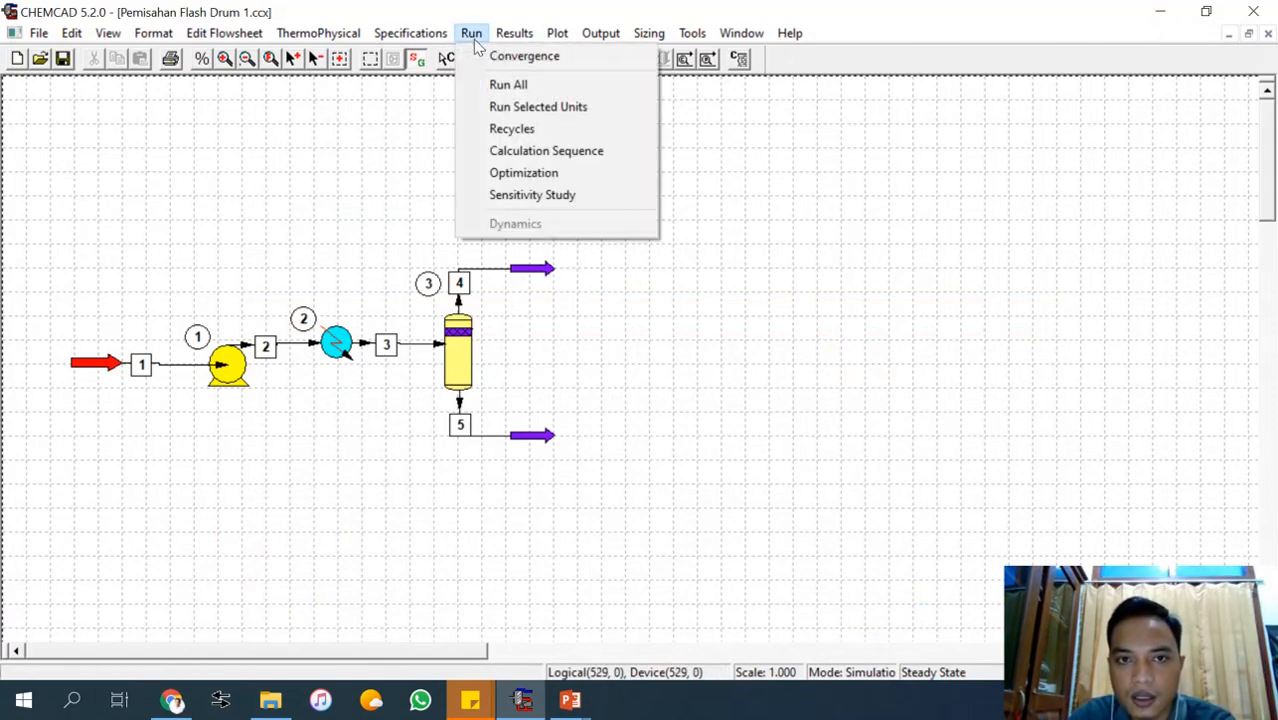
click(505, 88)
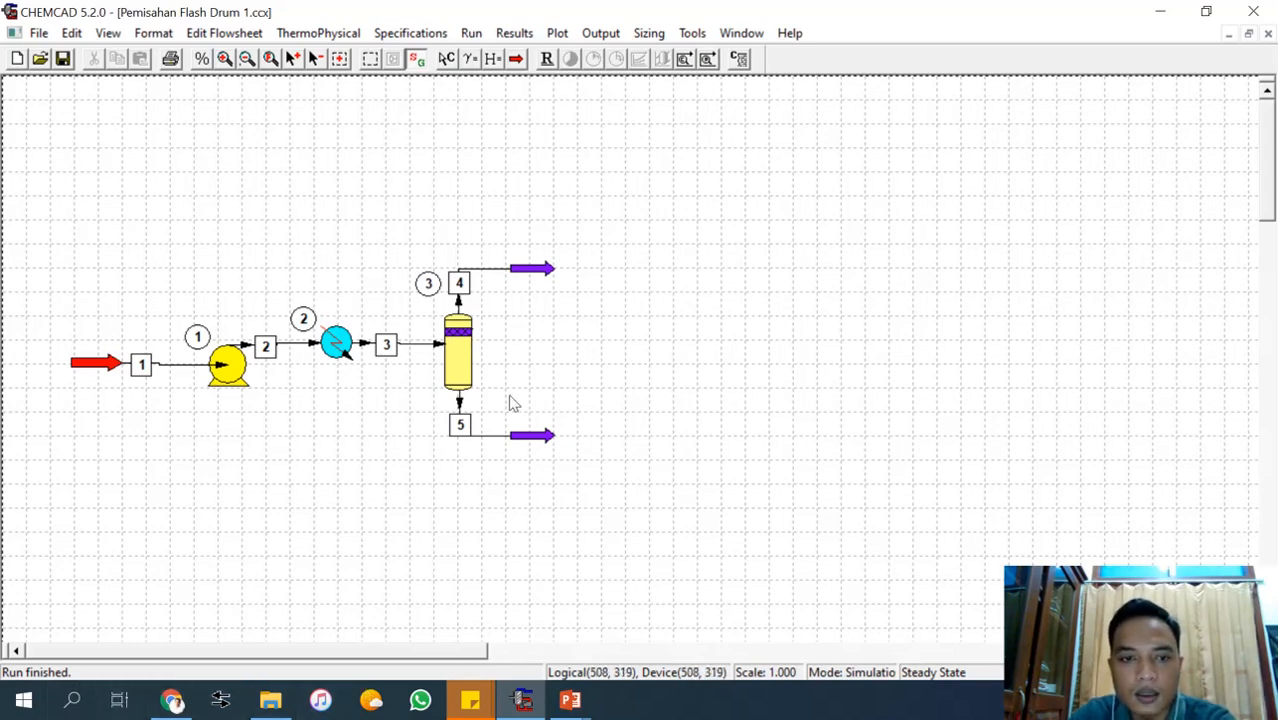
Review the calculated data of streams 4, 5, 3 and 2, closing each stream's window.
double_click(488, 270)
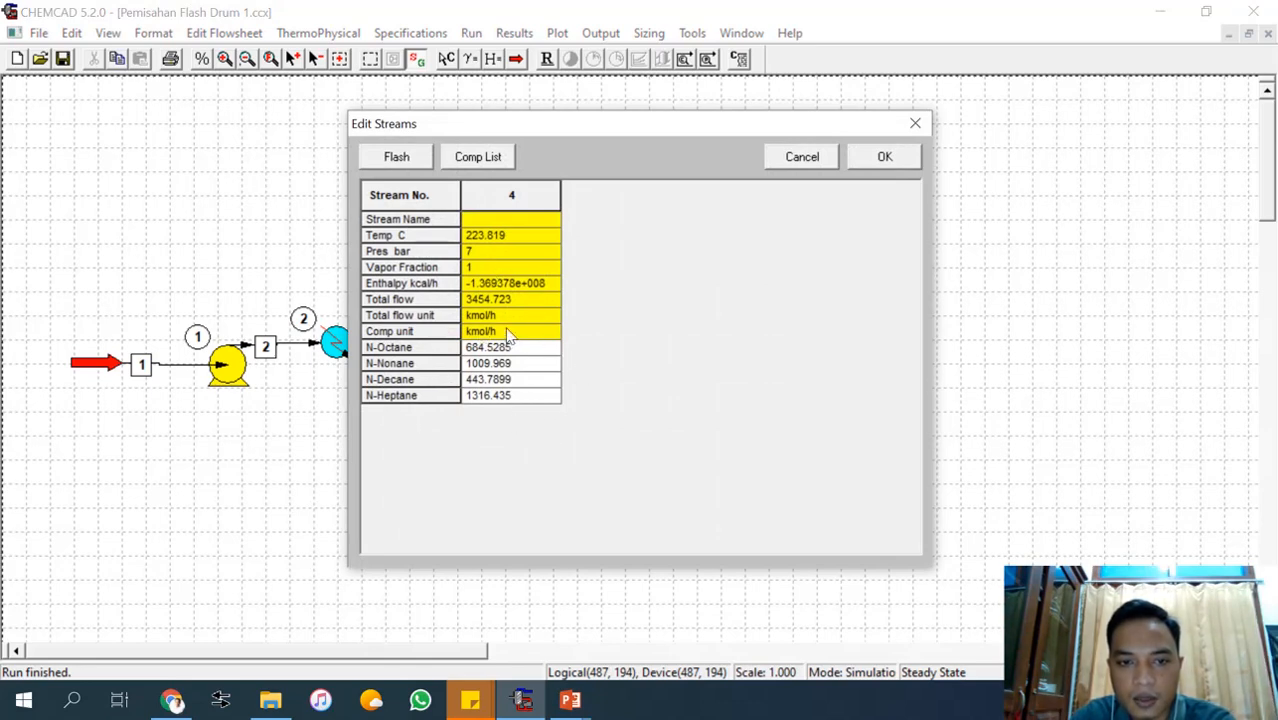
click(886, 158)
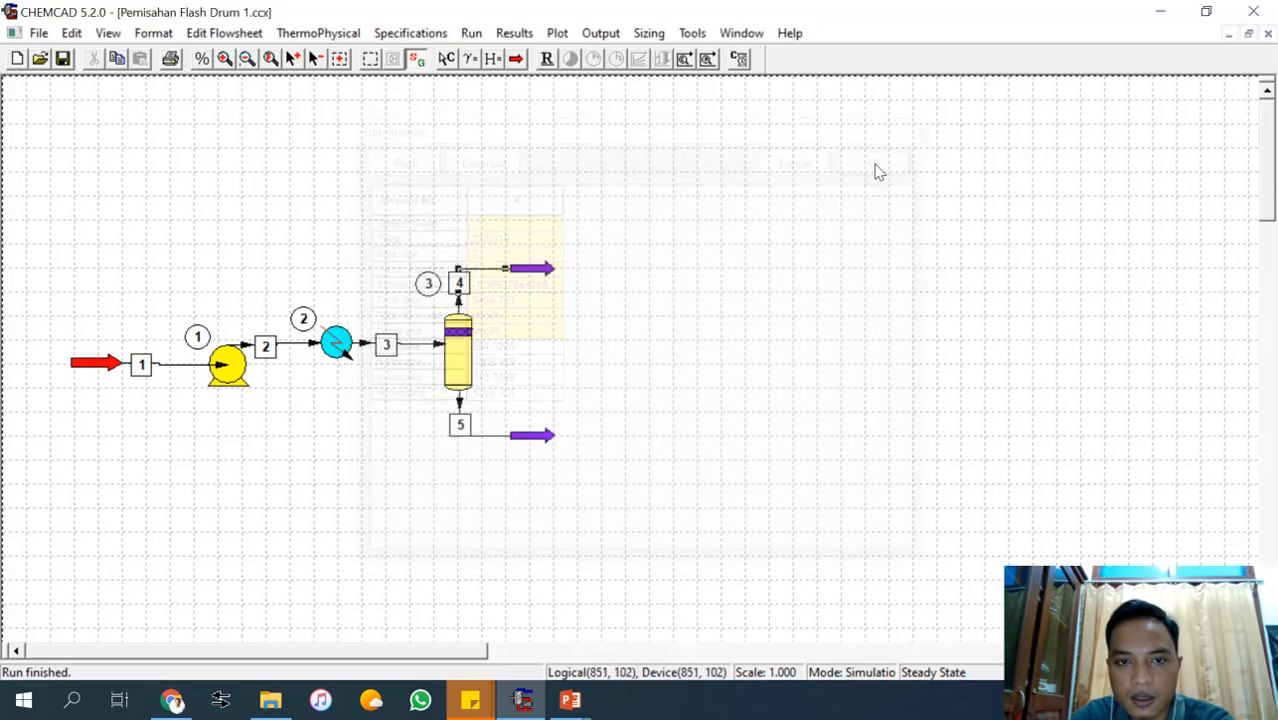
double_click(479, 438)
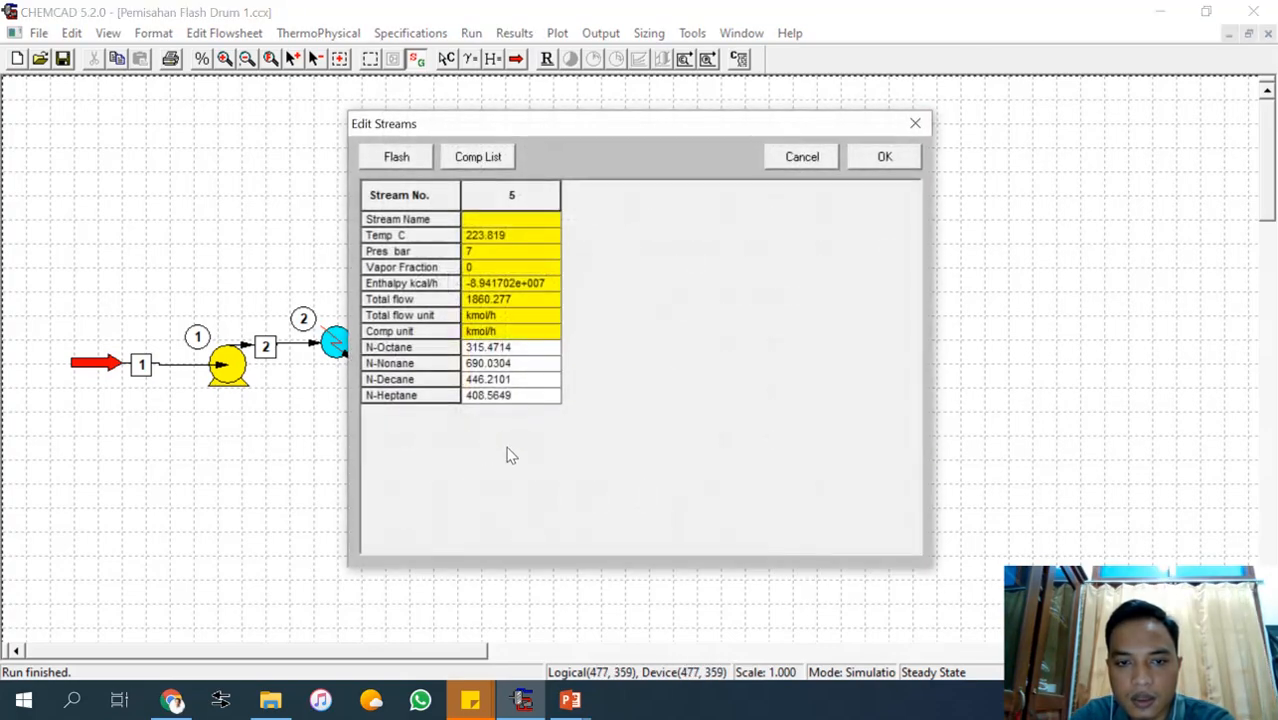
click(885, 157)
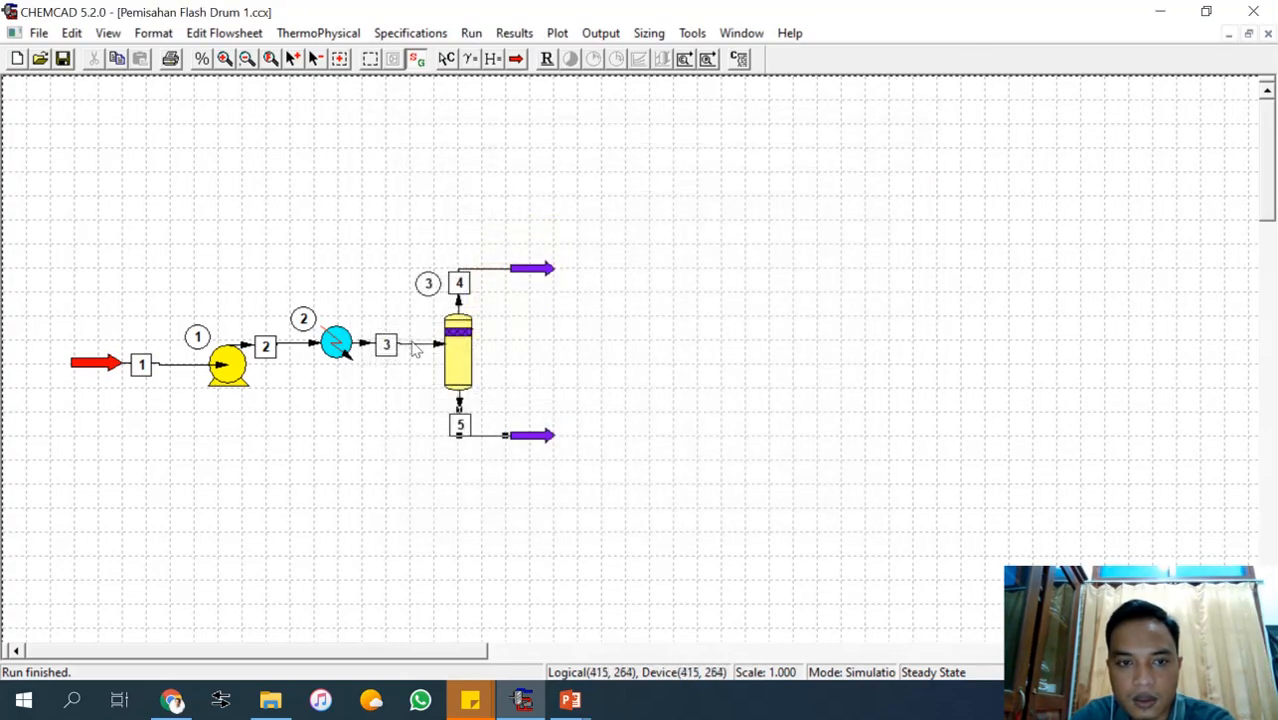
double_click(410, 343)
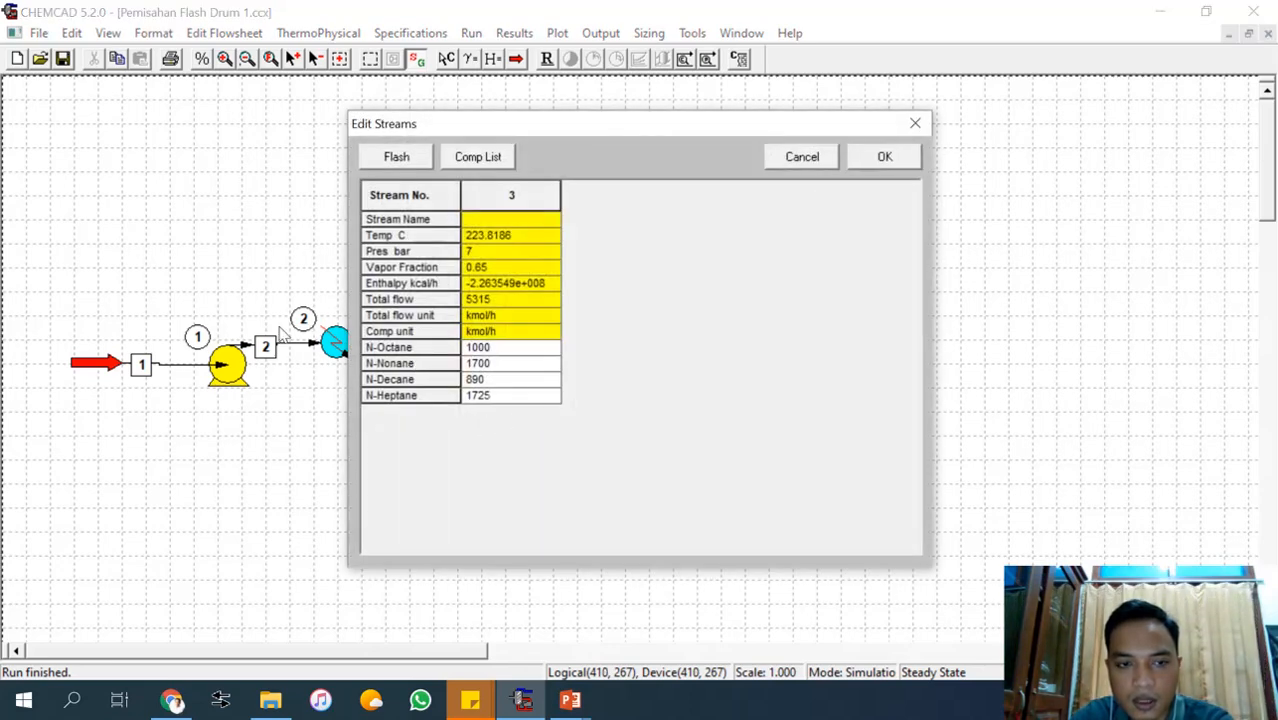
click(886, 157)
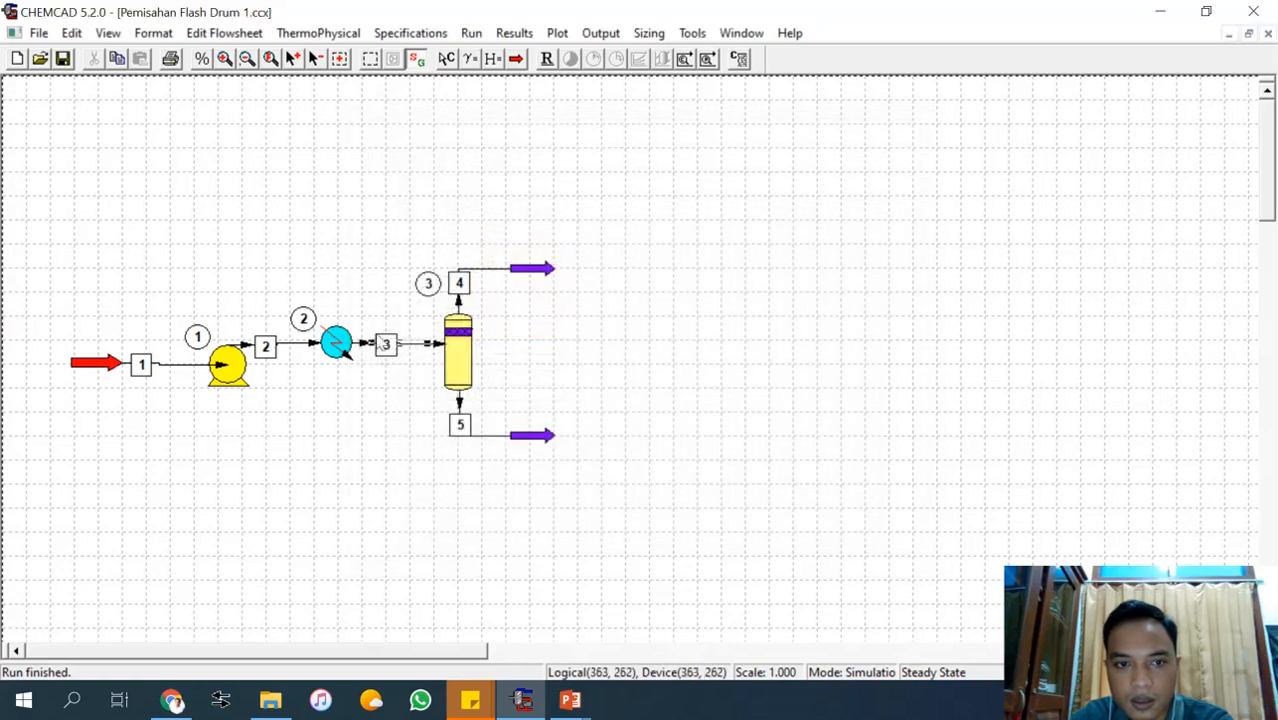
double_click(284, 348)
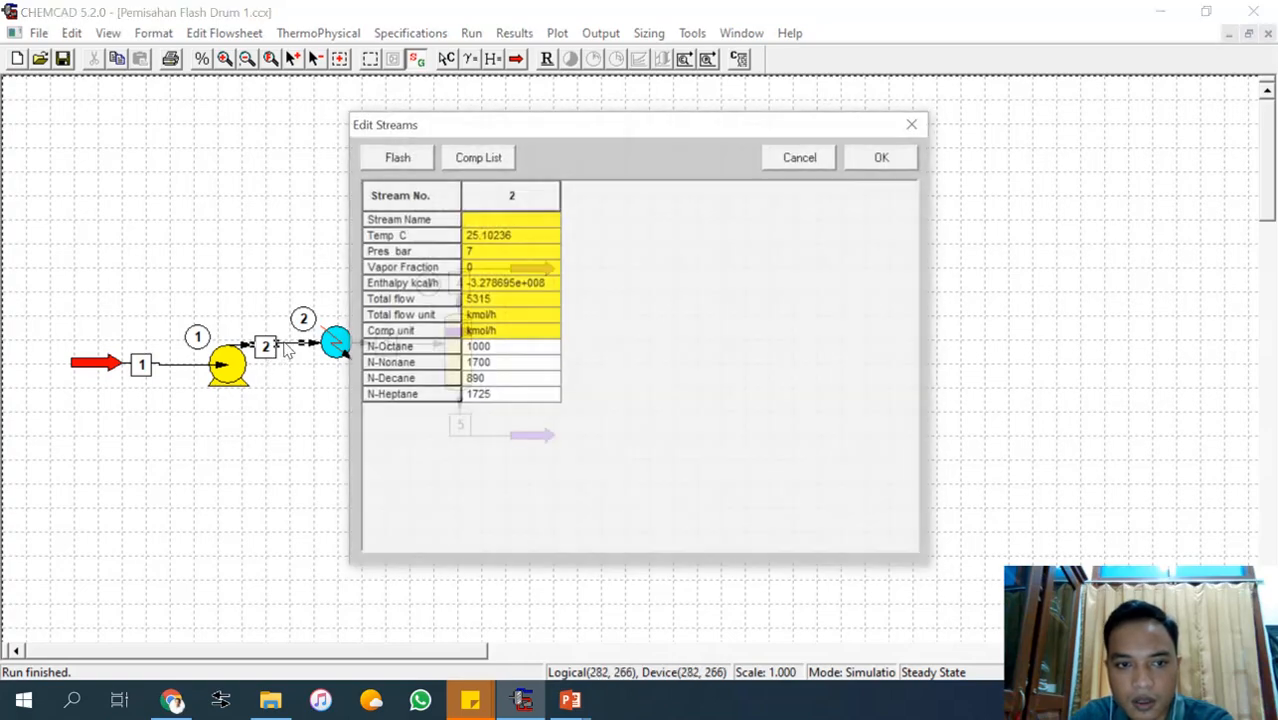
click(886, 157)
Review the heat exchanger's calculated heat duty and the flash drum's specifications after the run.
double_click(348, 344)
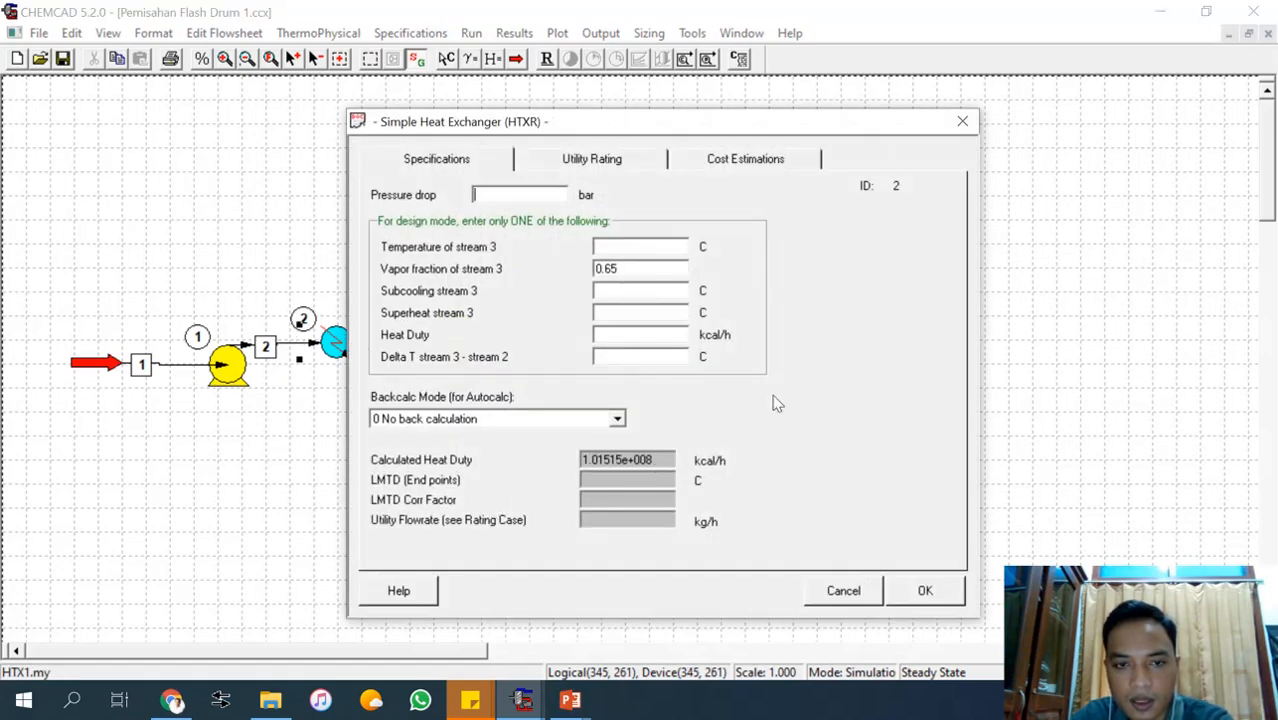
click(925, 591)
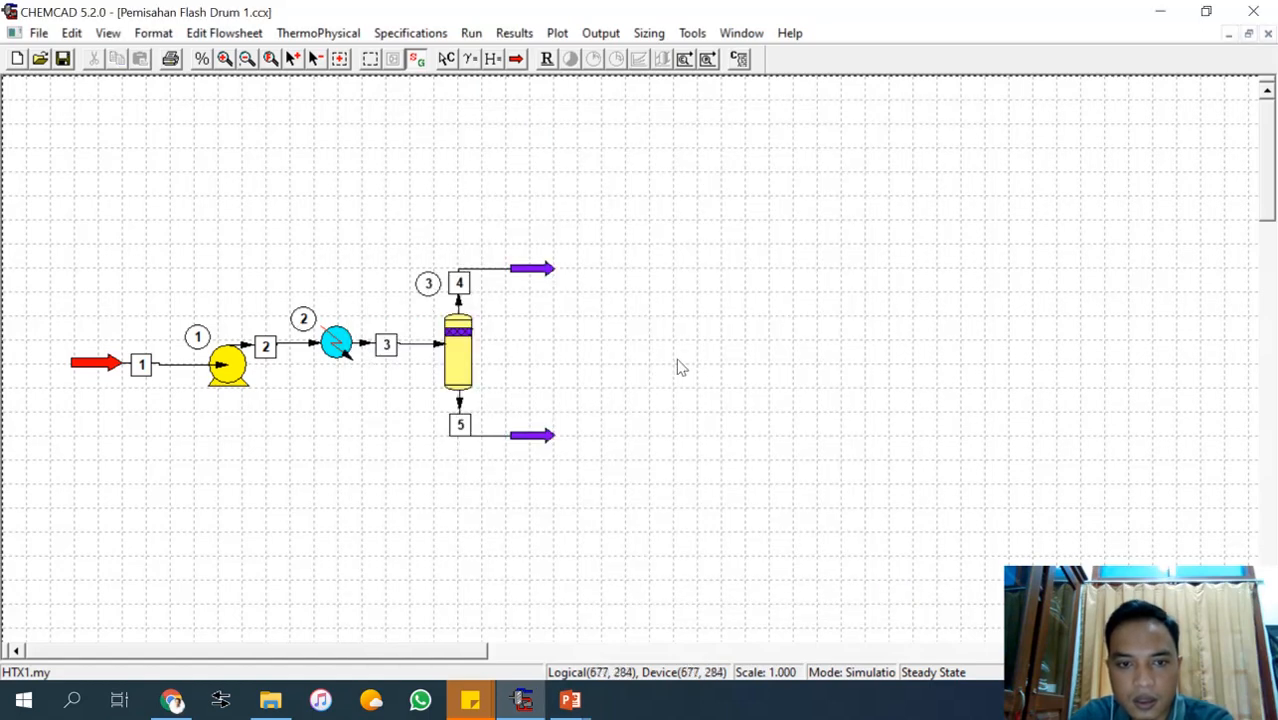
double_click(456, 345)
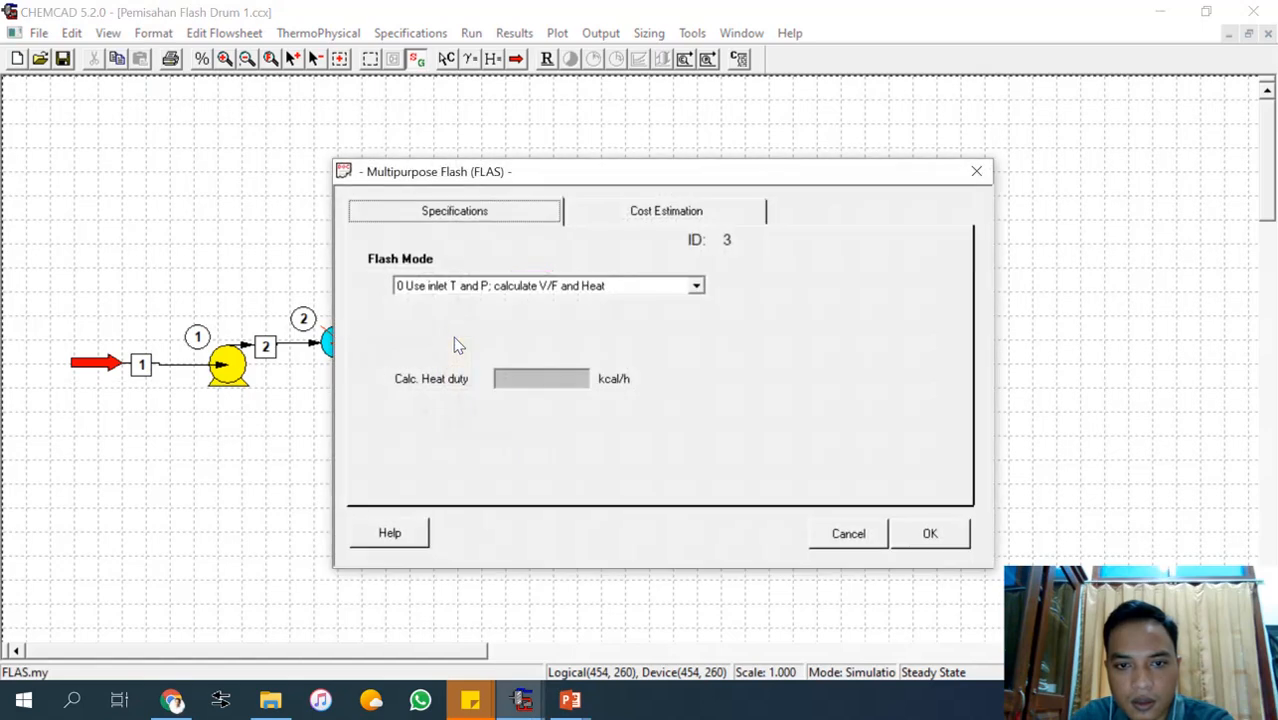
click(930, 536)
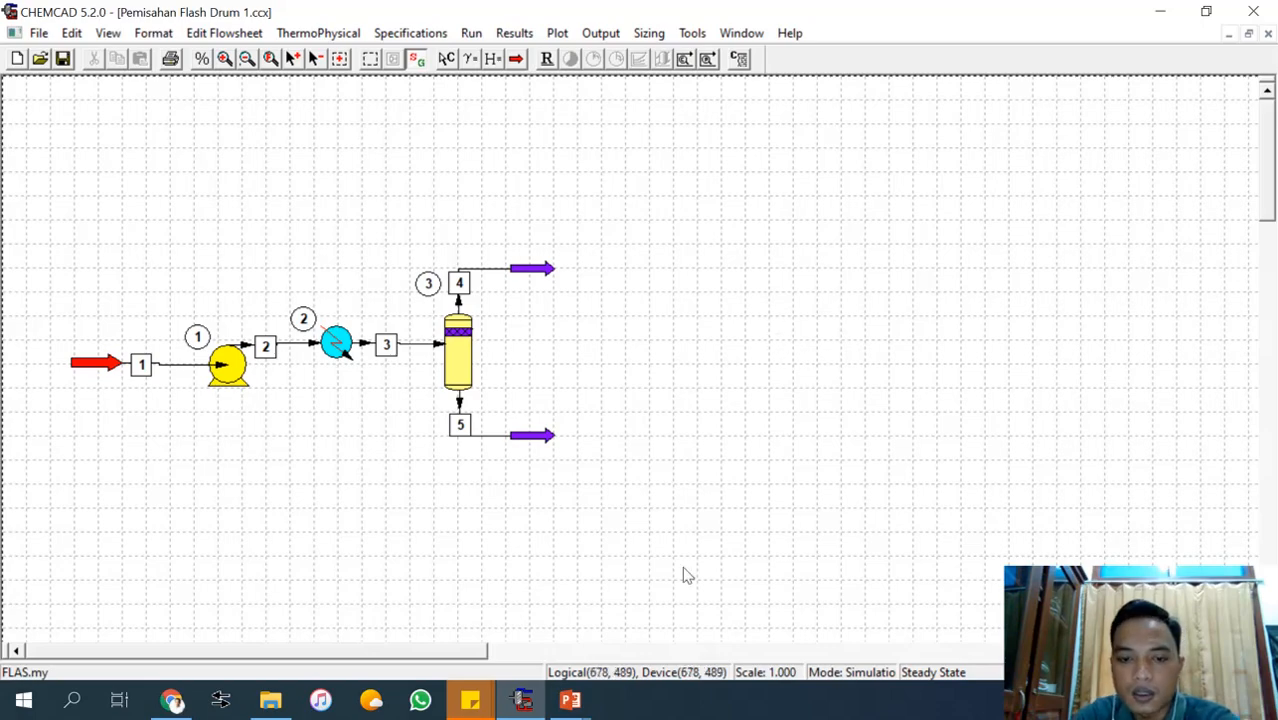
Consult the procedure slide in PowerPoint again, return to CHEMCAD and generate the stream compositions report for all streams.
mouse_move(585, 705)
click(695, 628)
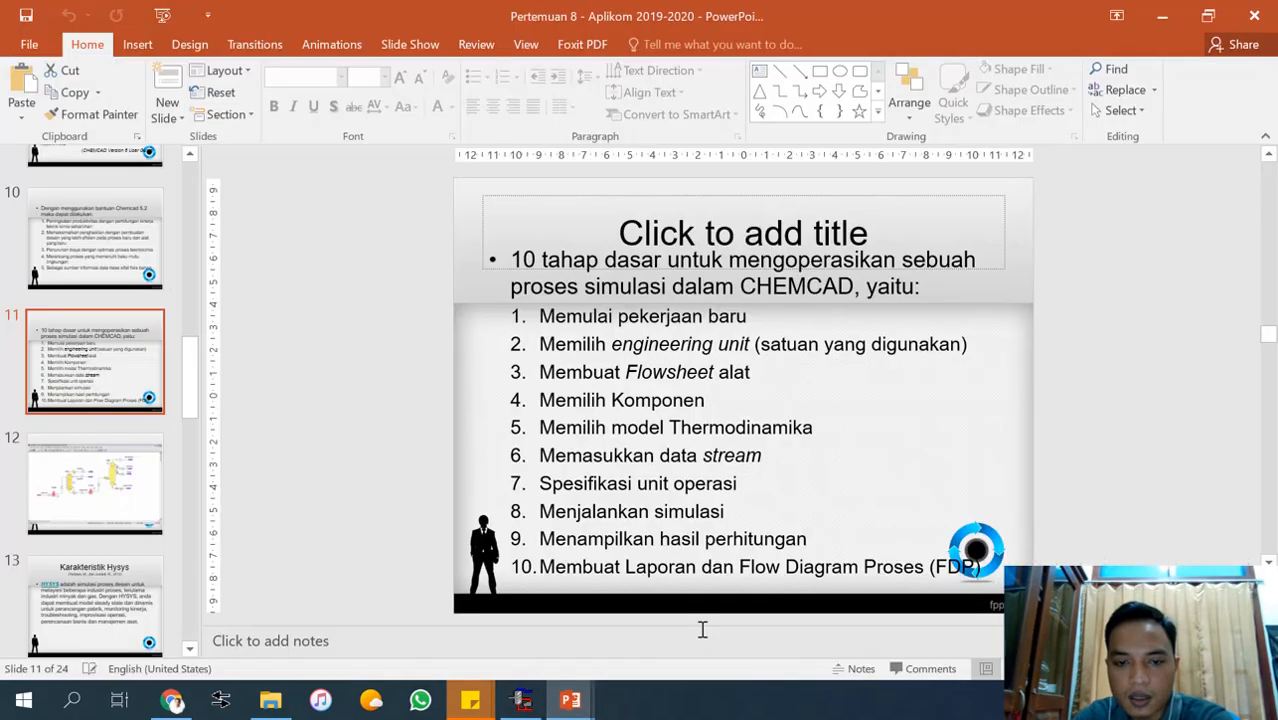
click(1163, 17)
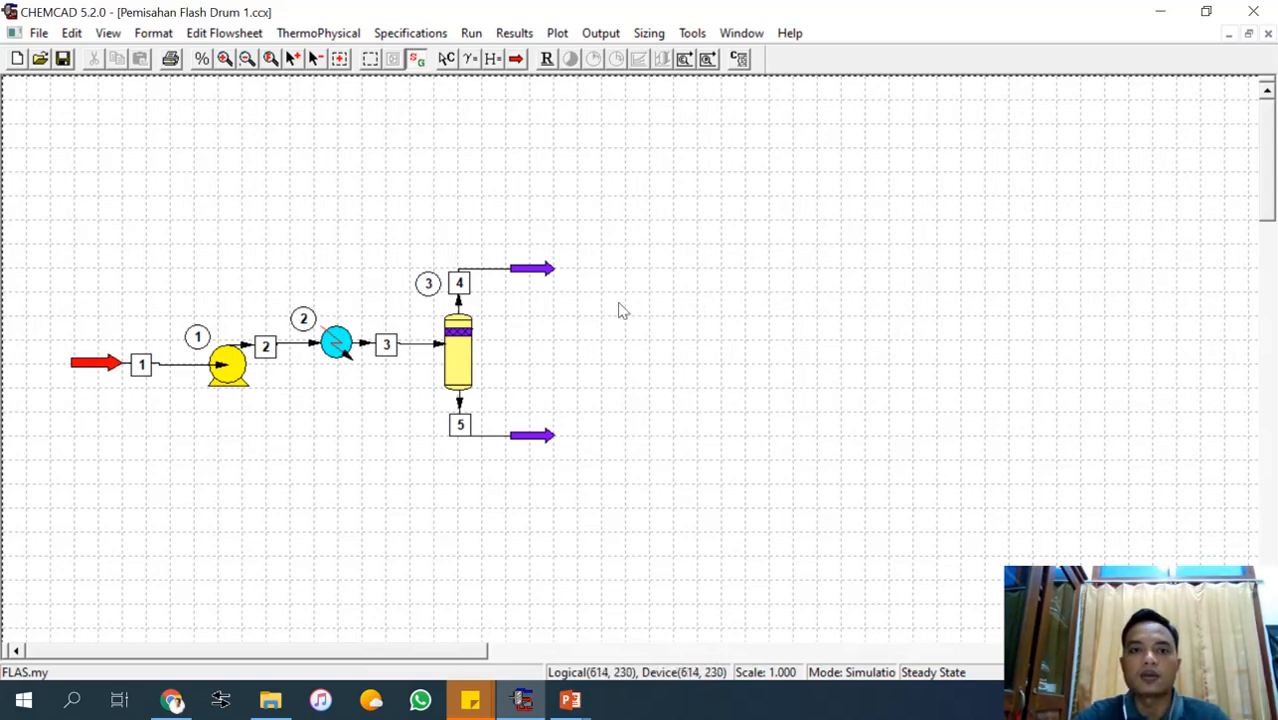
click(514, 33)
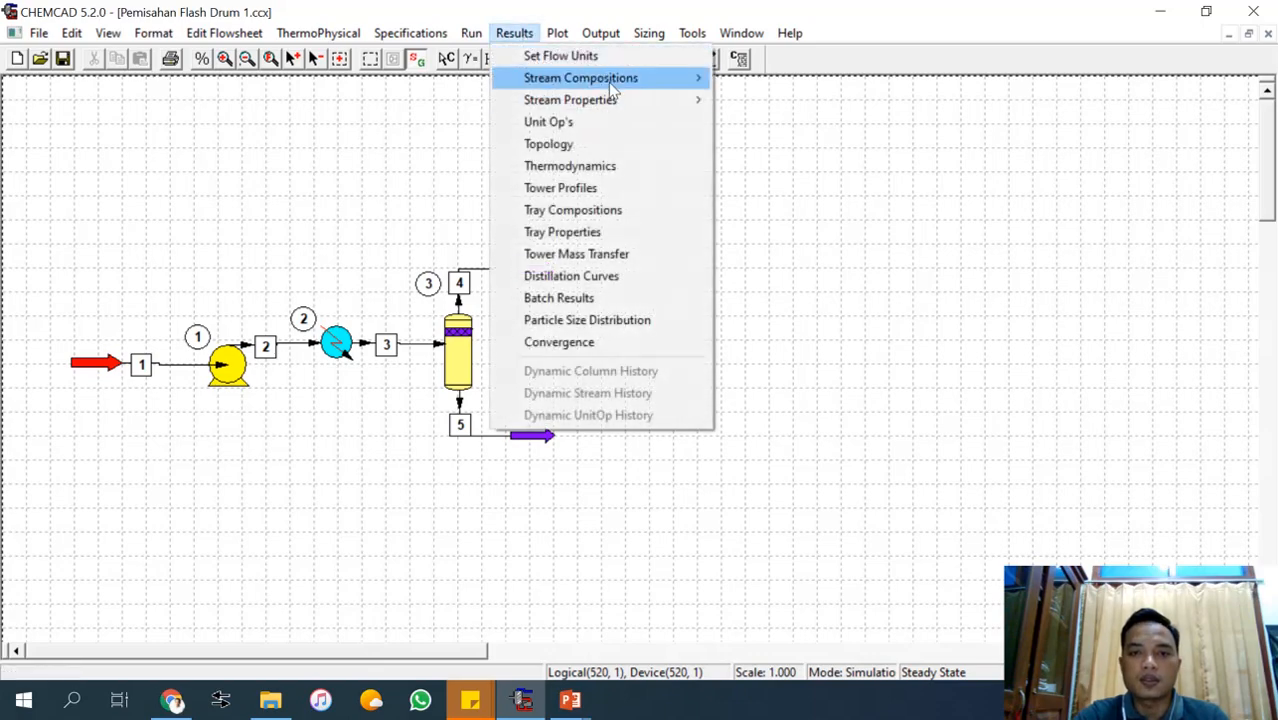
mouse_move(608, 82)
click(773, 104)
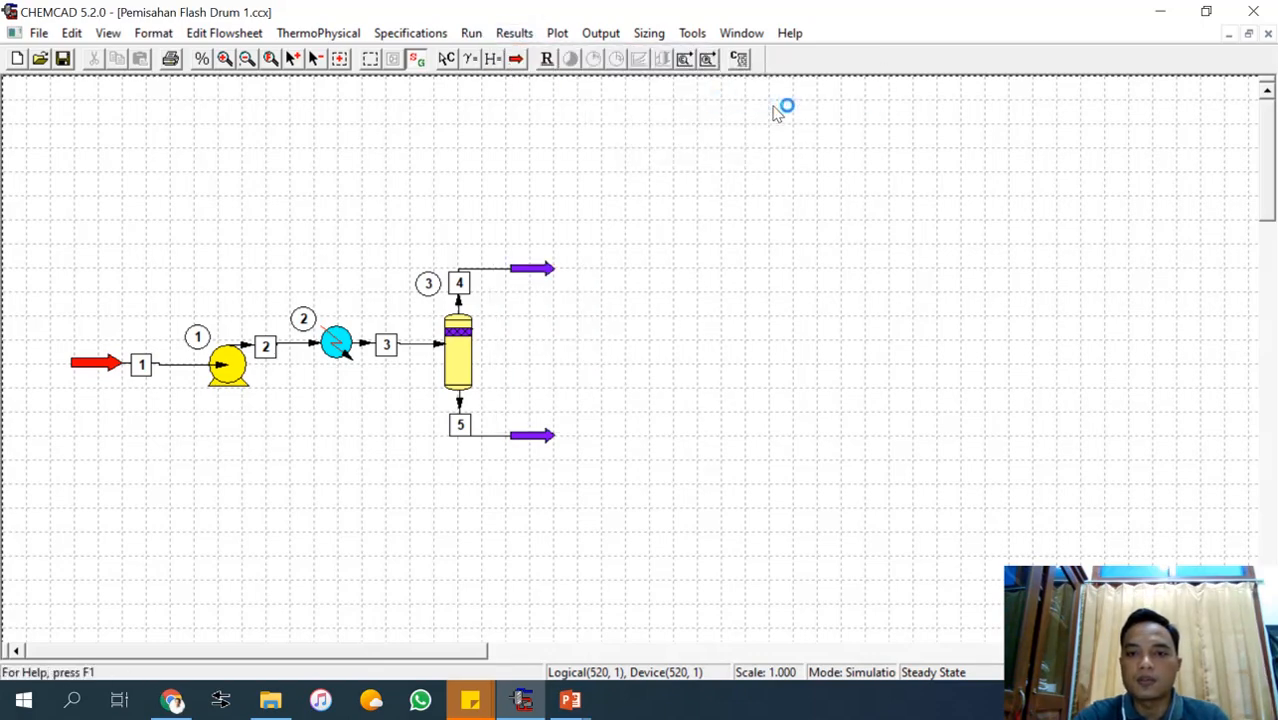
Enlarge the WordPad report window and read the stream compositions down to stream 5.
drag(688, 156, 707, 69)
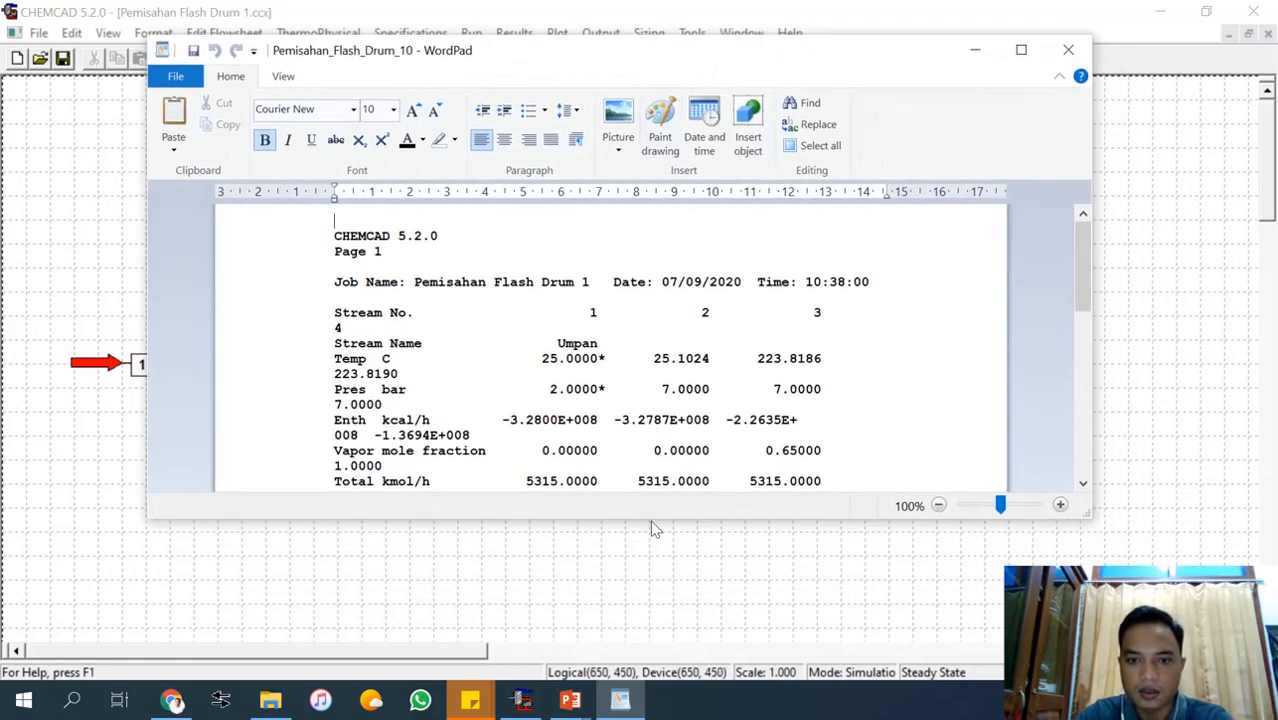
drag(650, 520, 650, 660)
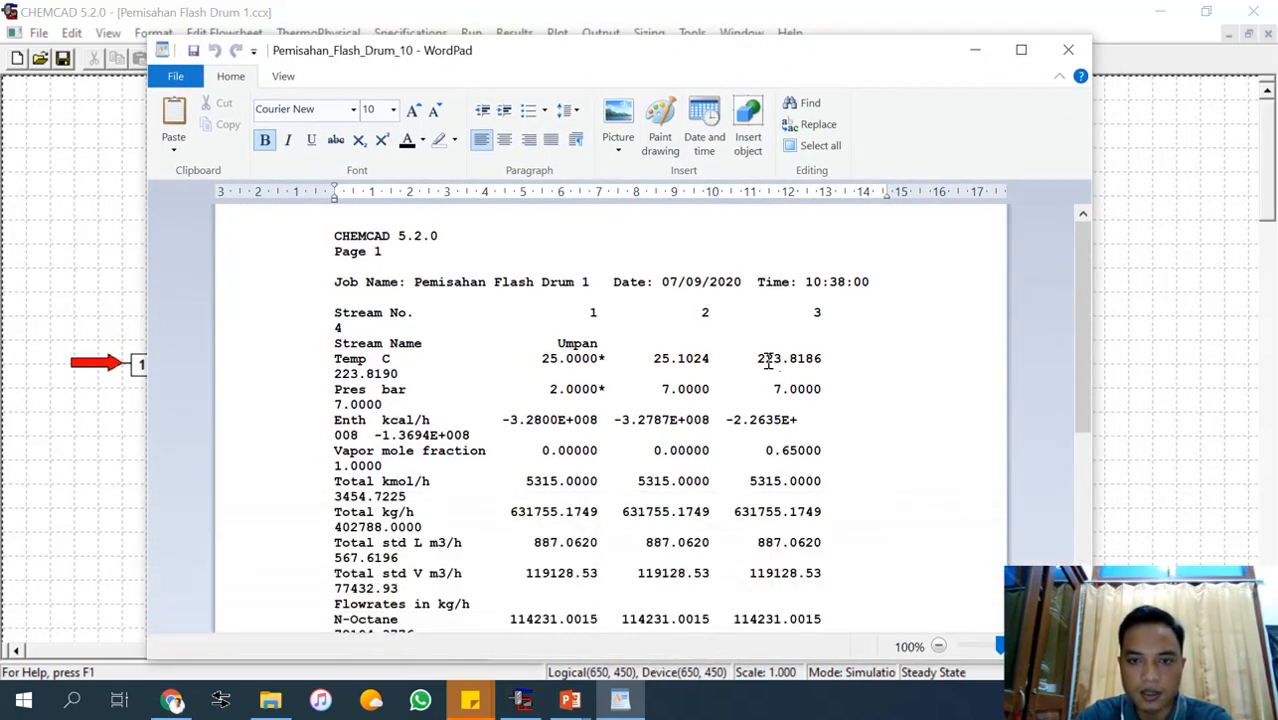
scroll(767, 363, down, 8)
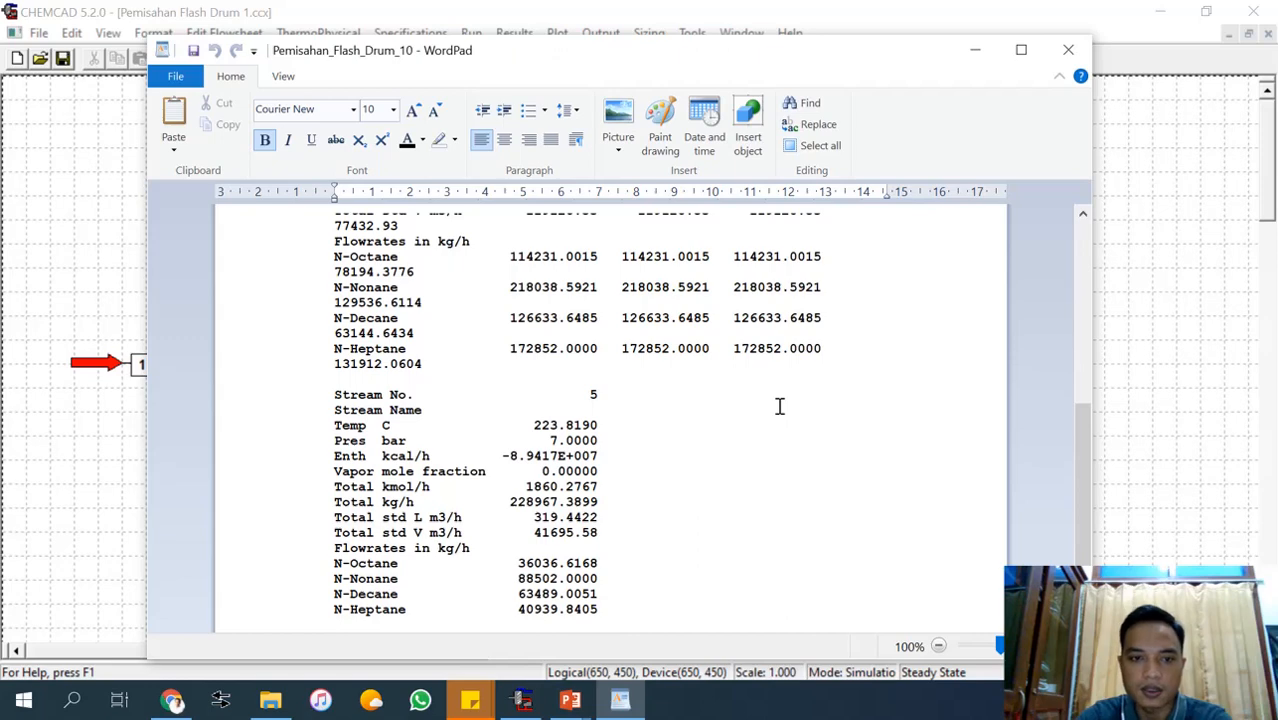
Reread the stream compositions report, comparing the conditions and component flowrates of streams 1 to 5.
scroll(779, 406, up, 5)
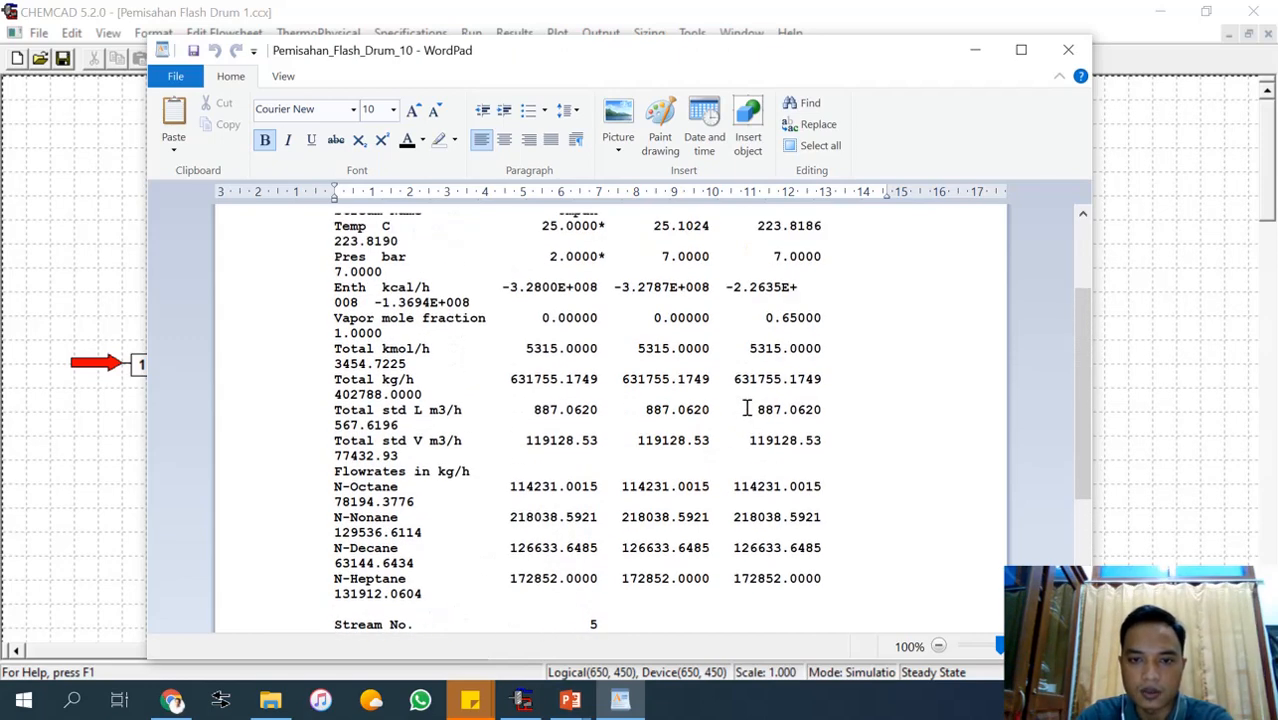
scroll(746, 408, down, 5)
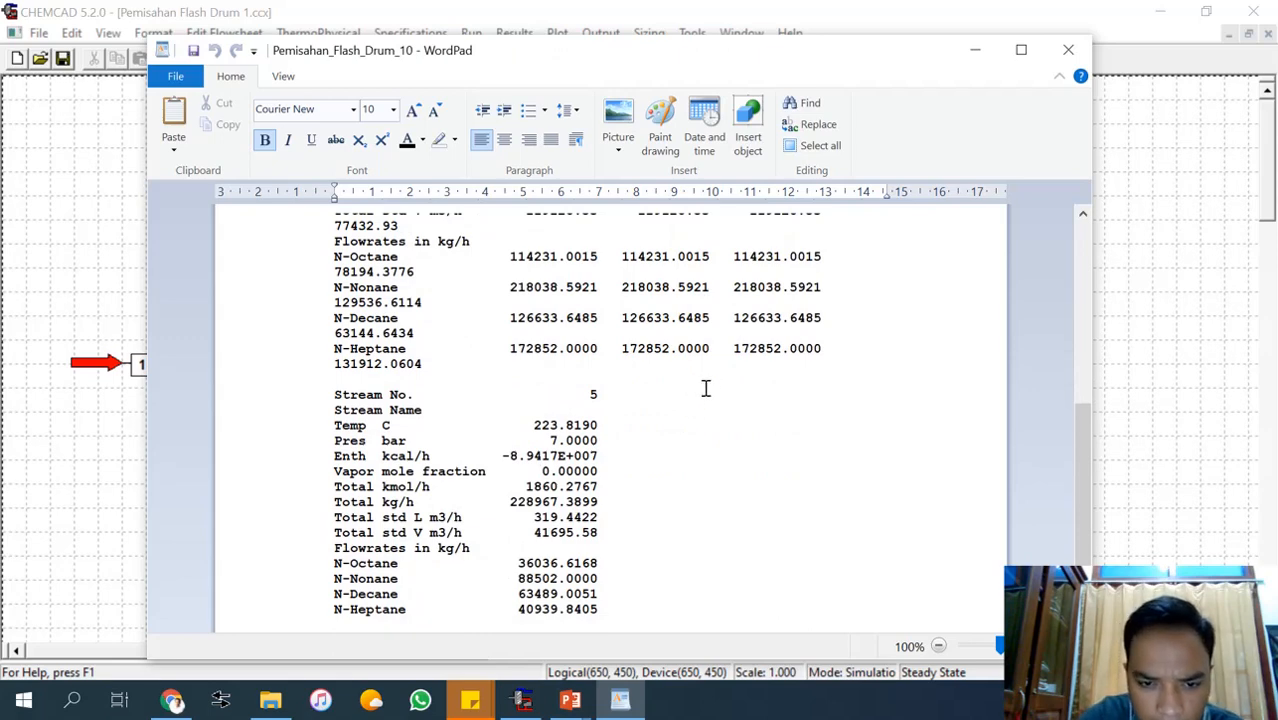
scroll(659, 441, up, 4)
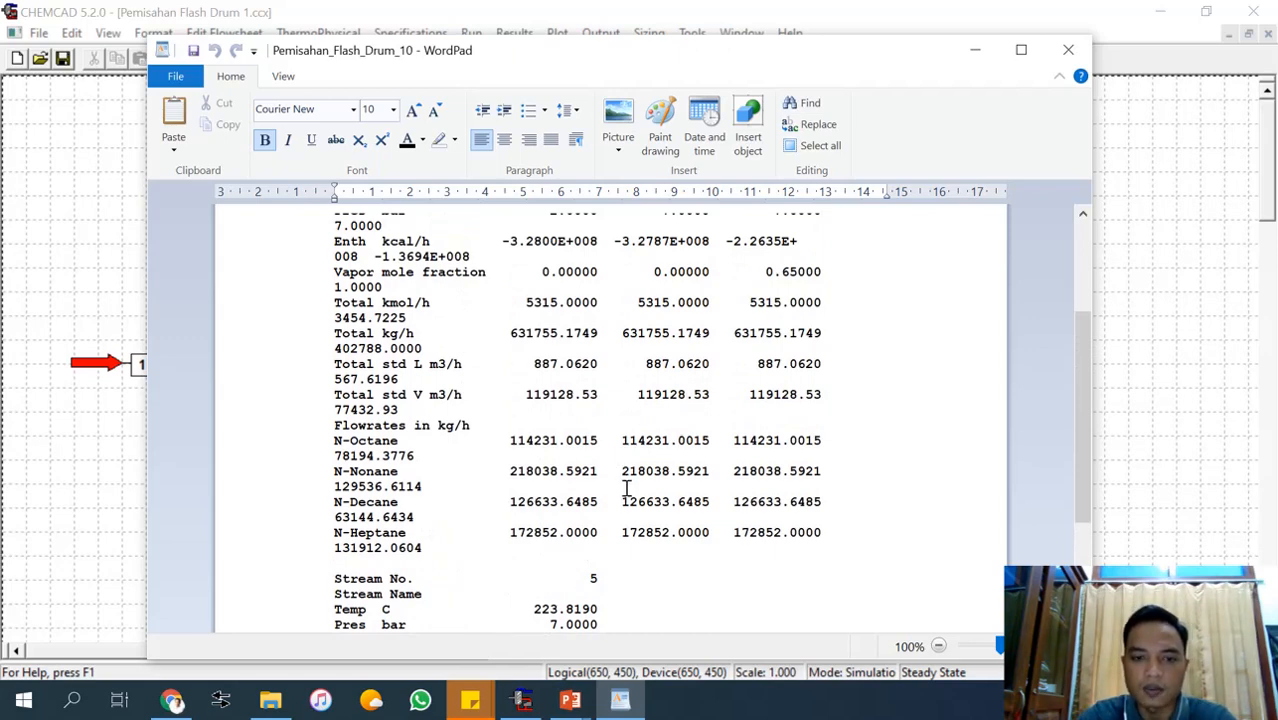
scroll(627, 488, up, 1)
scroll(579, 244, up, 3)
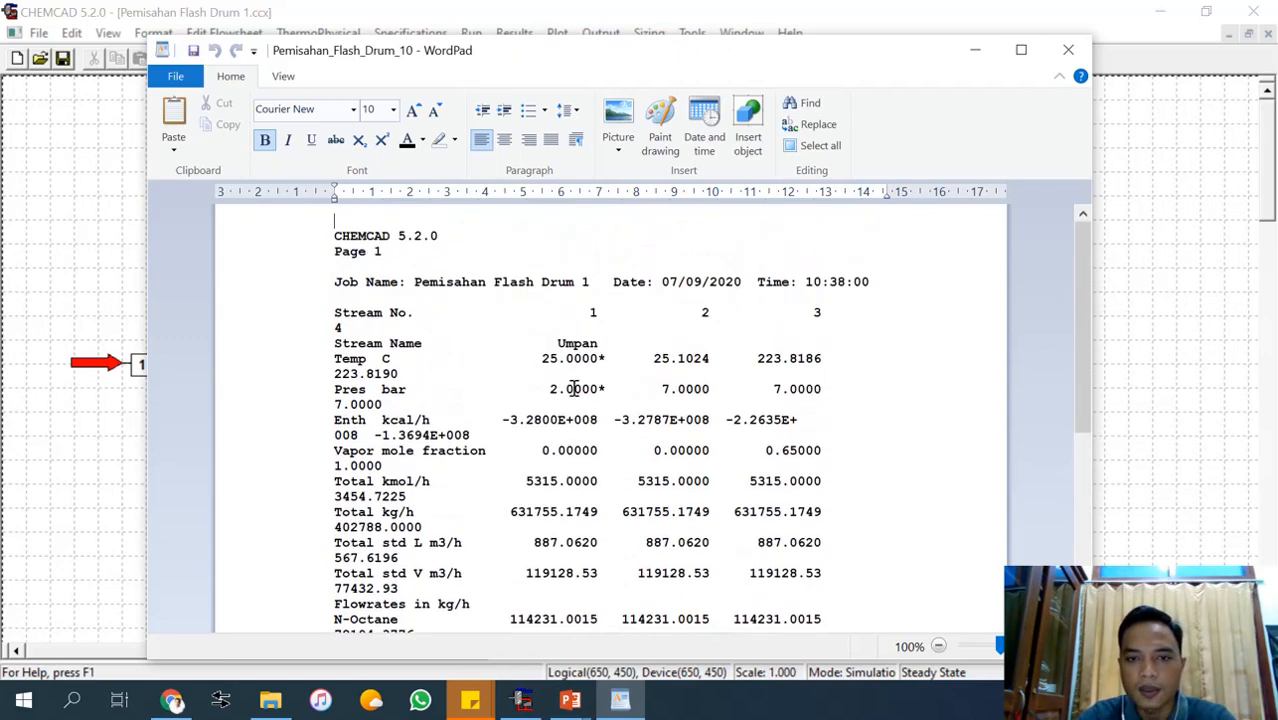
Move the WordPad report around to compare its stream results with the flowsheet, and close the report.
drag(620, 64, 866, 82)
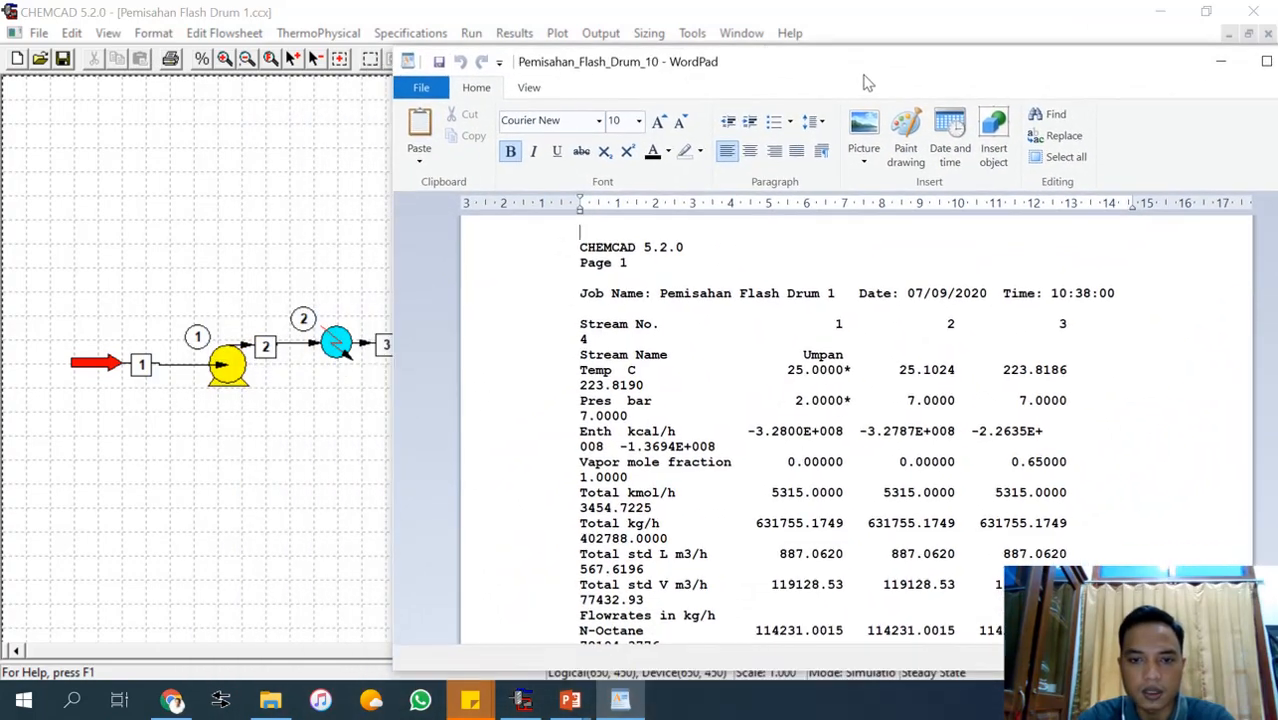
scroll(775, 427, down, 8)
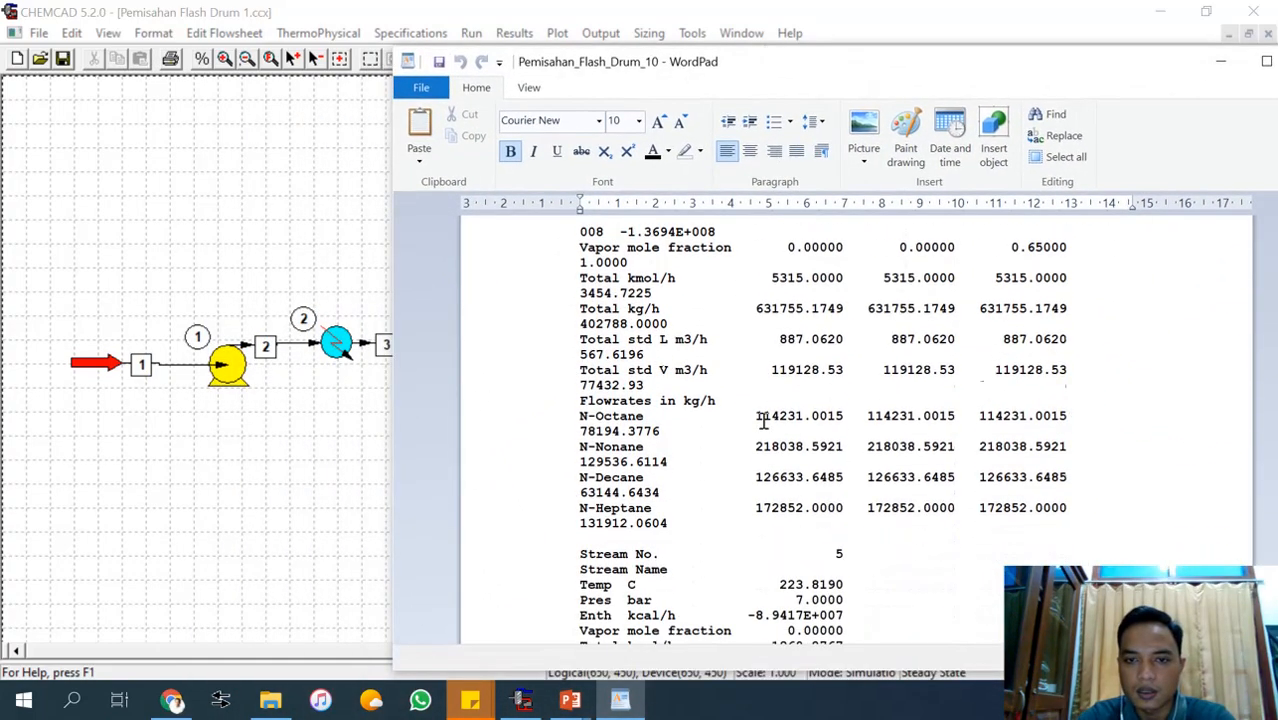
scroll(763, 421, up, 8)
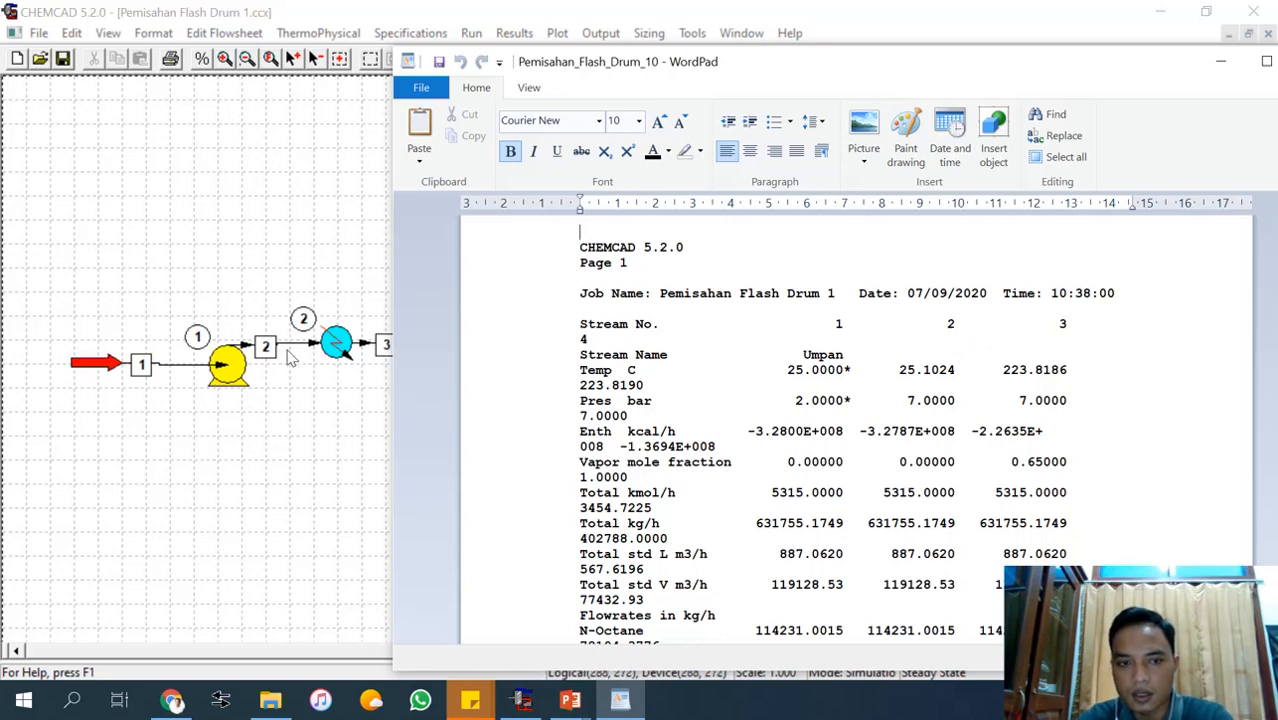
drag(1001, 79, 829, 396)
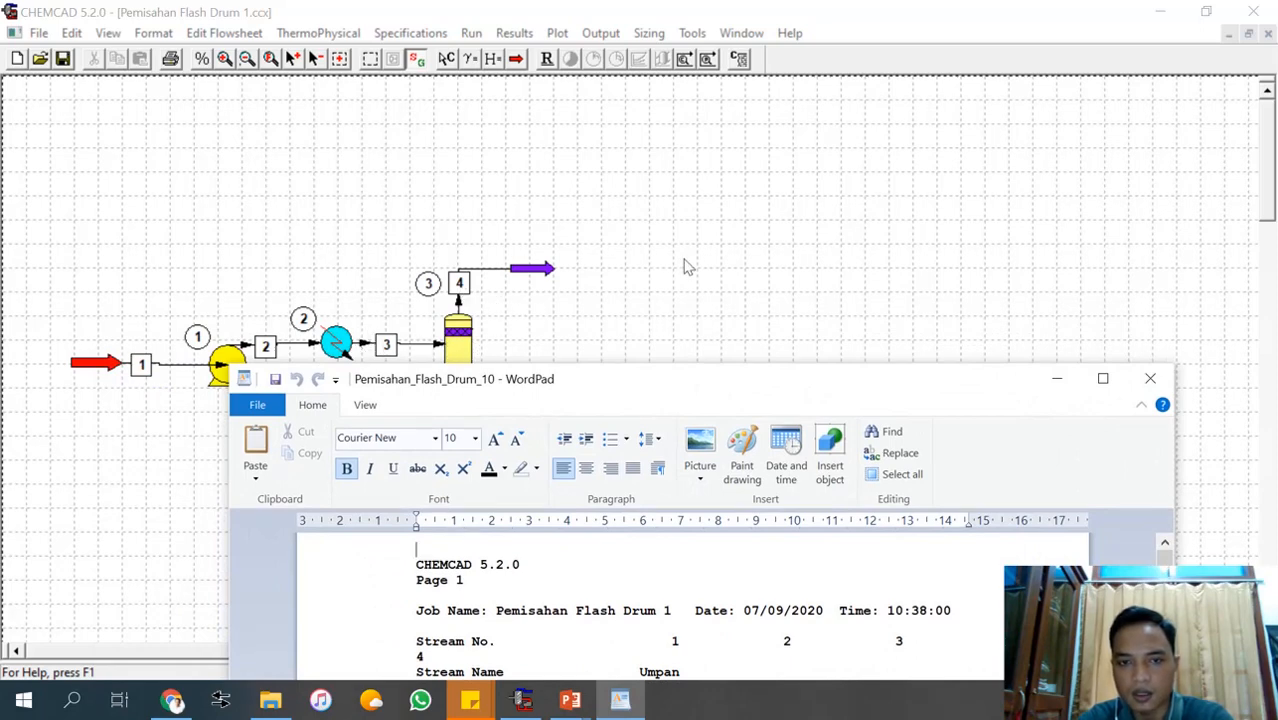
drag(769, 383, 912, 21)
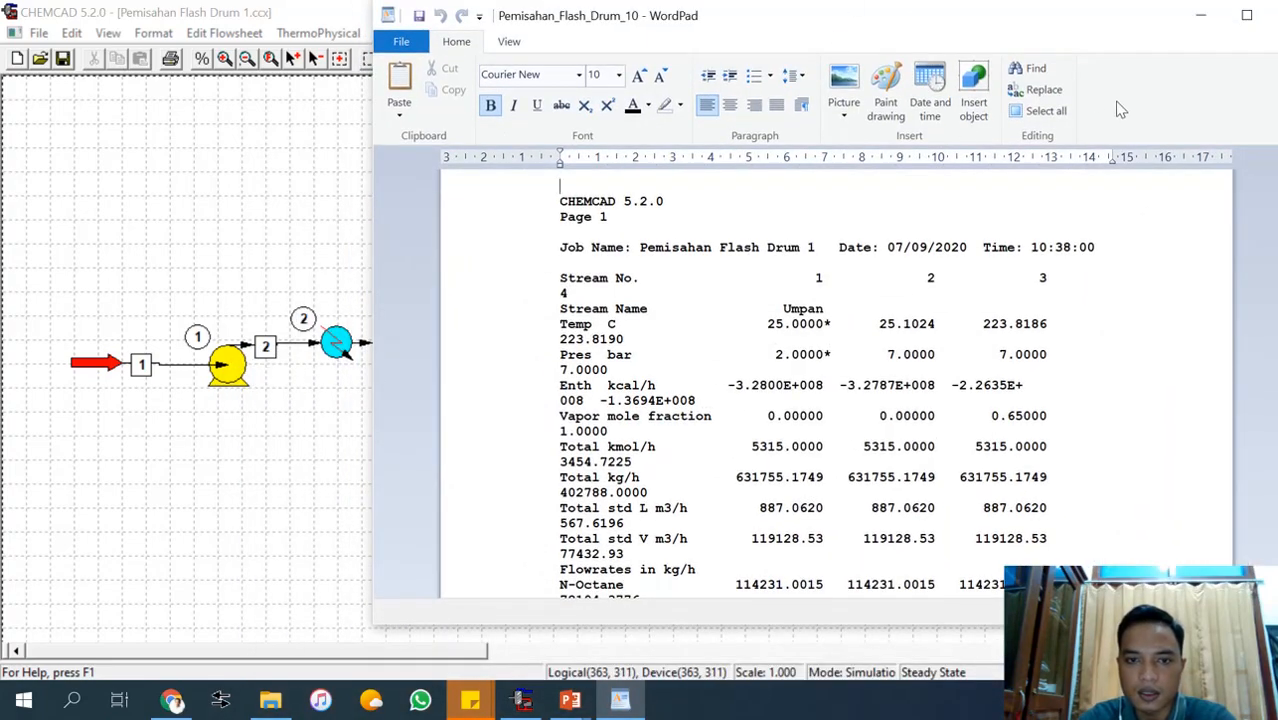
drag(840, 15, 695, 52)
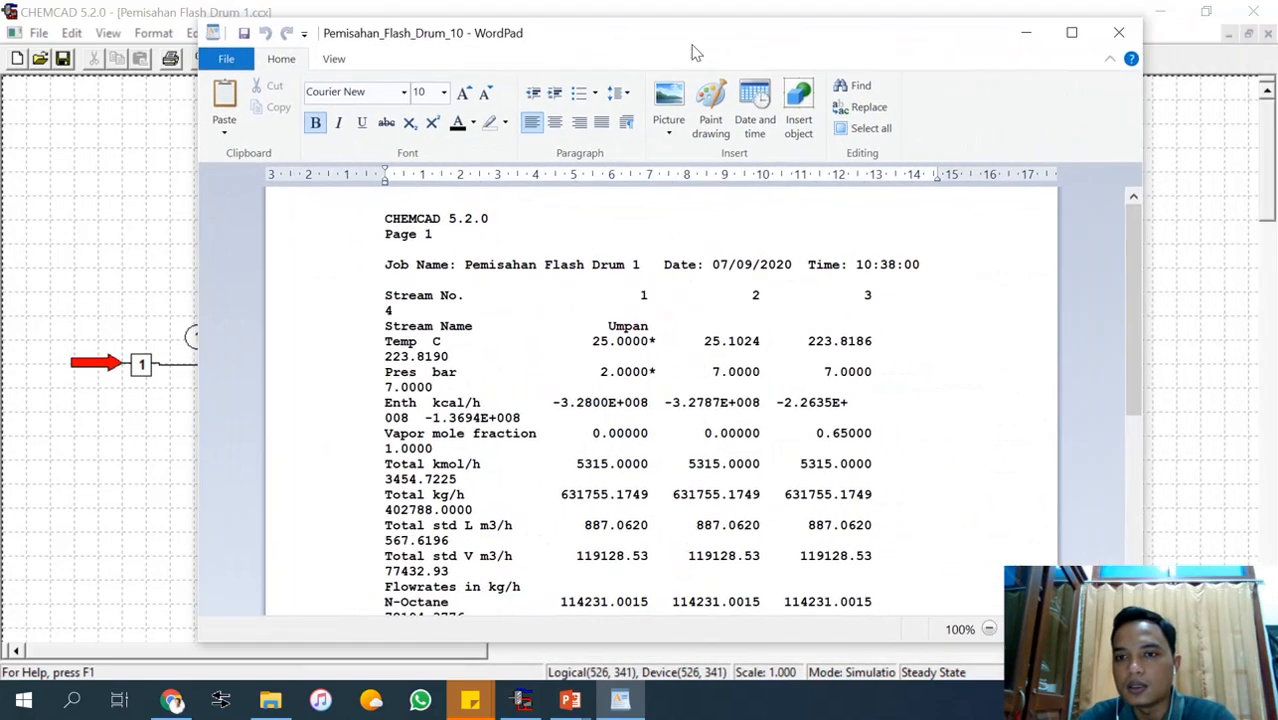
click(1131, 30)
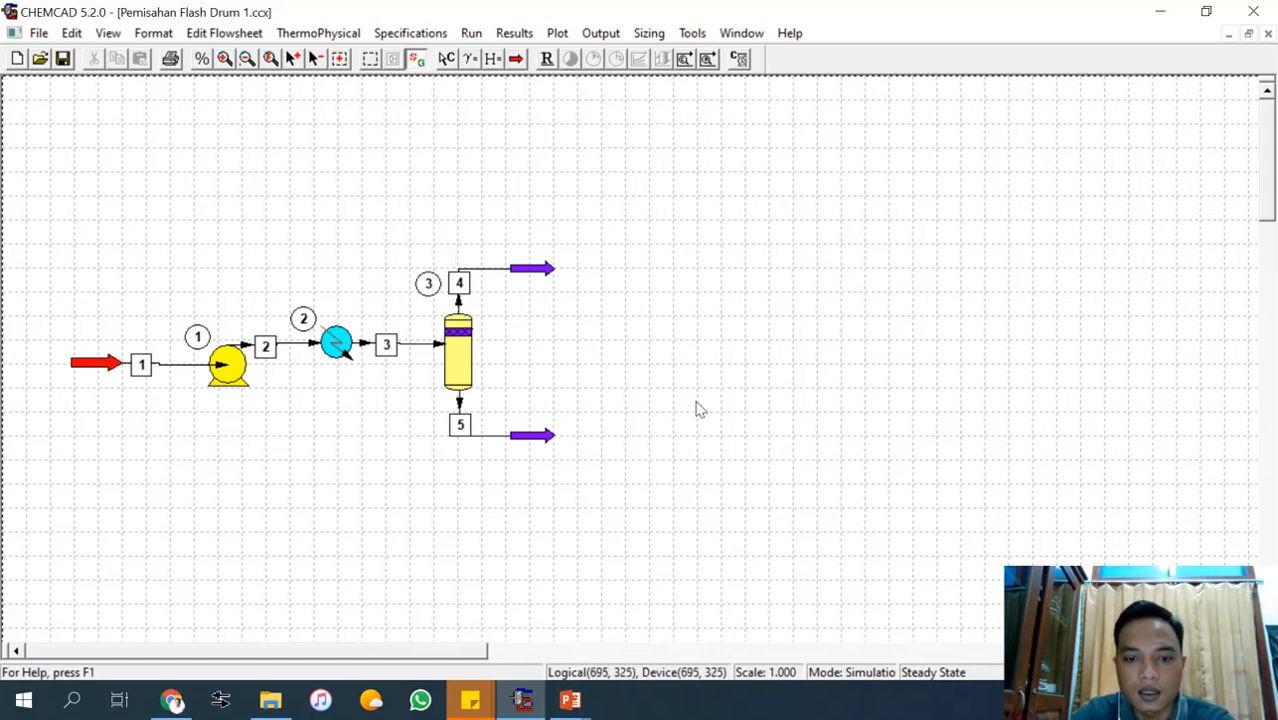
Switch to the Pertemuan 9 presentation in PowerPoint, show its title slide as a full-screen slide show and exit the show.
mouse_move(571, 700)
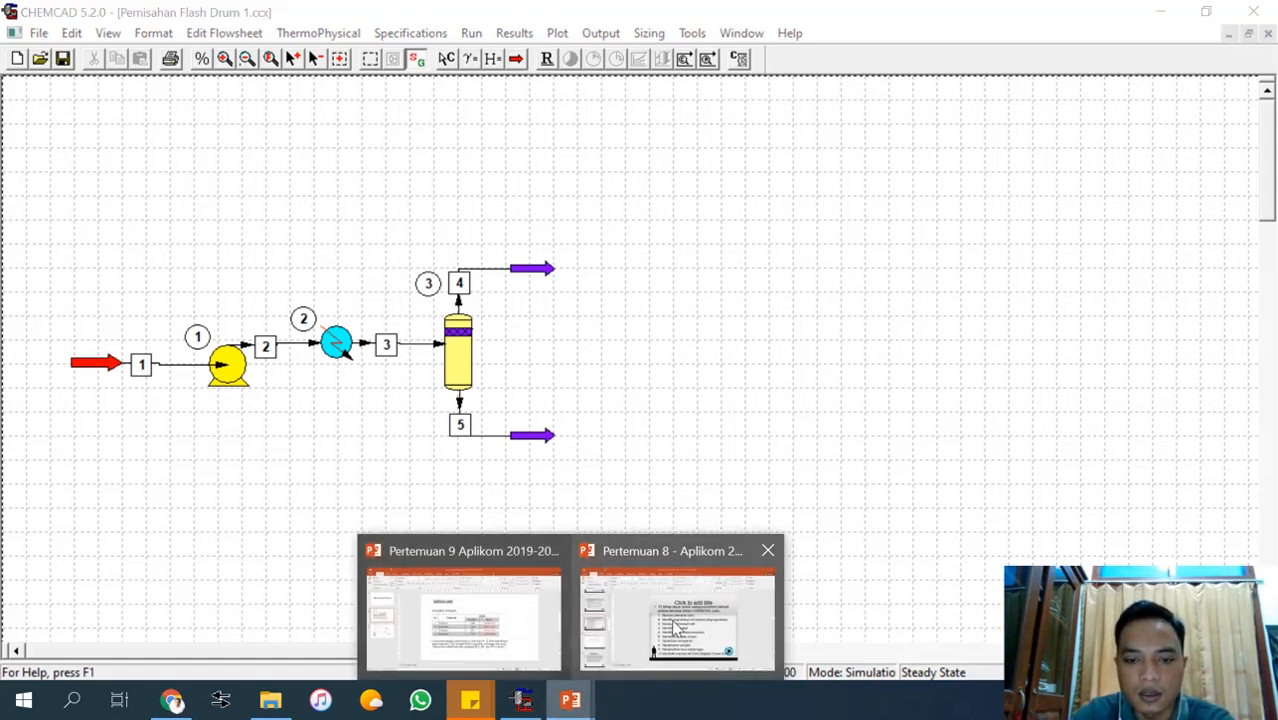
mouse_move(674, 620)
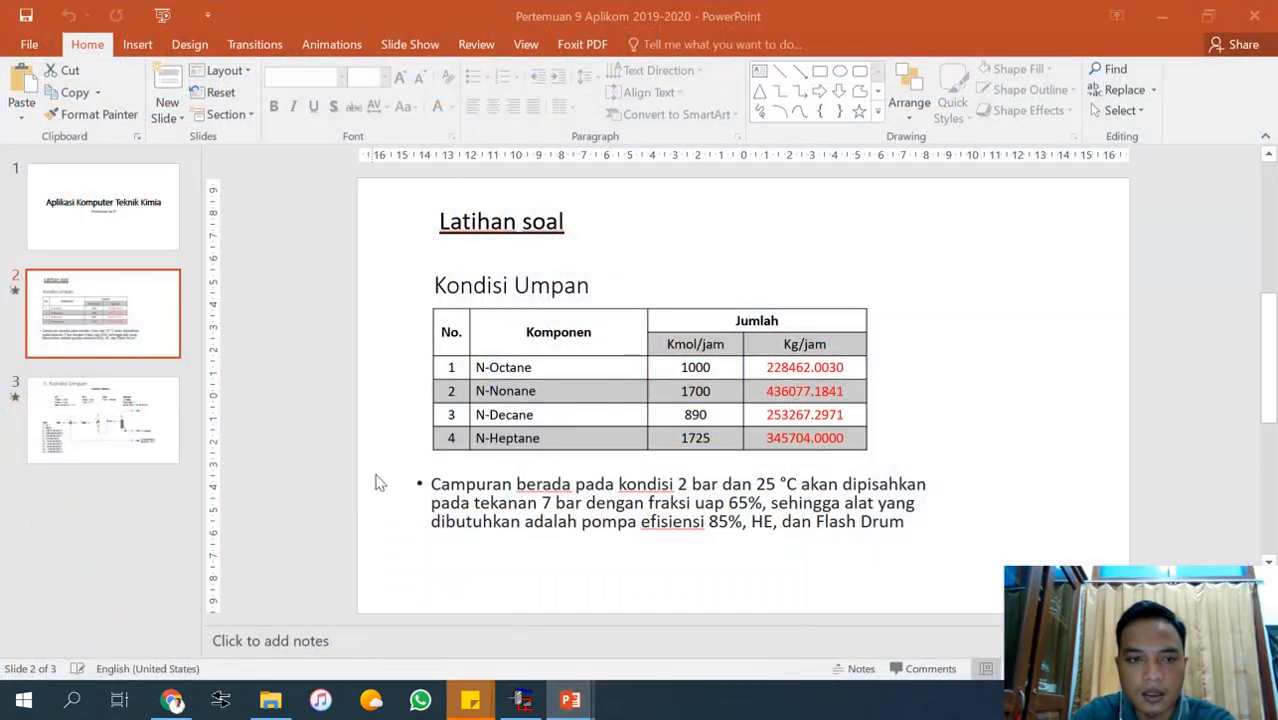
click(105, 242)
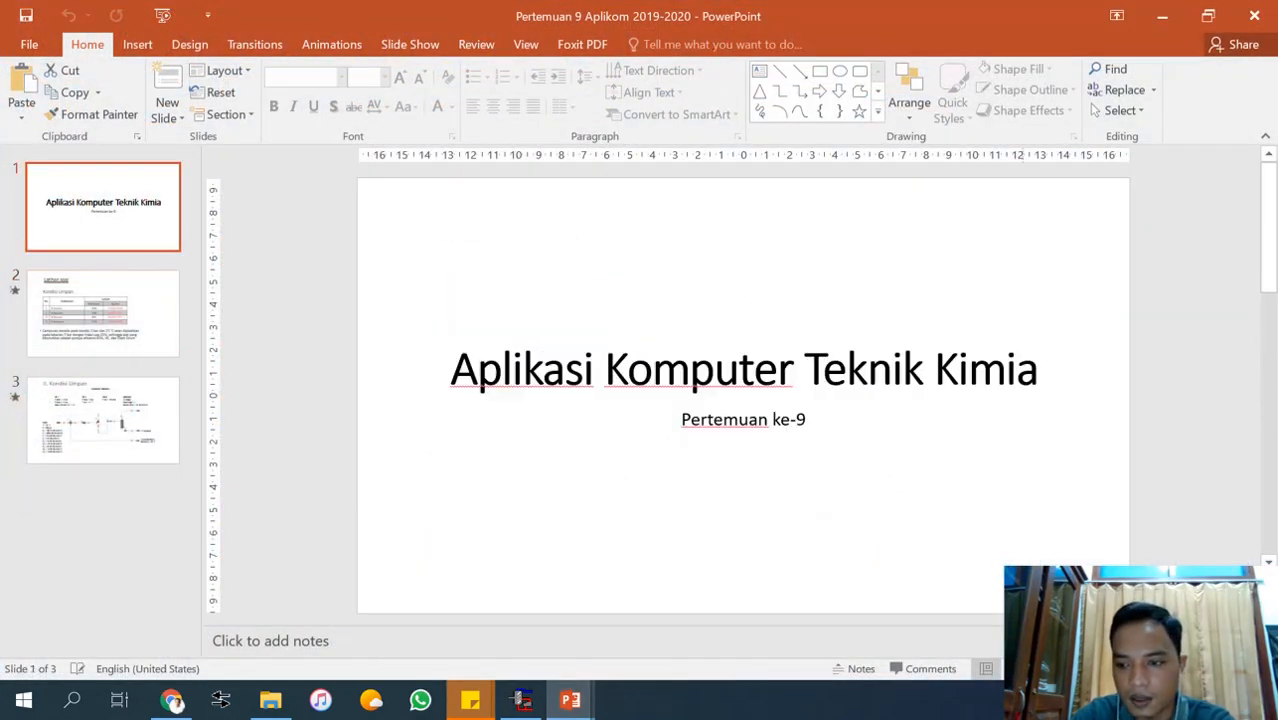
key(F5)
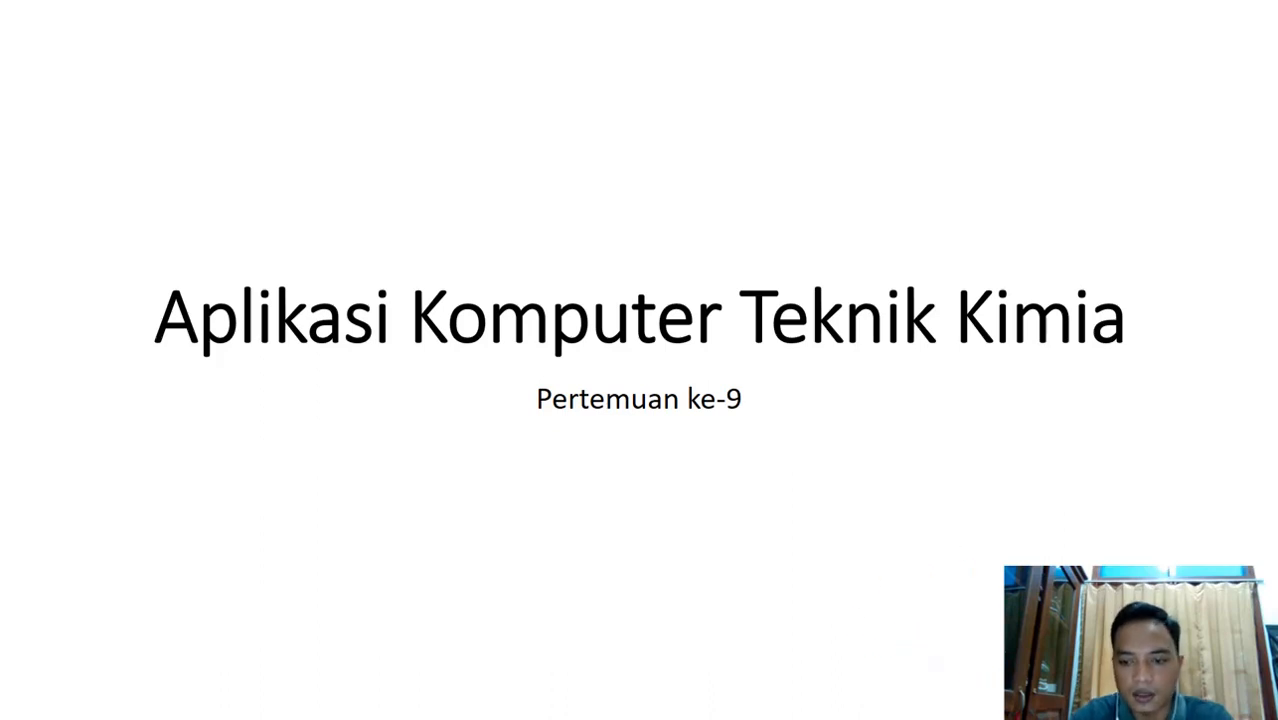
key(Escape)
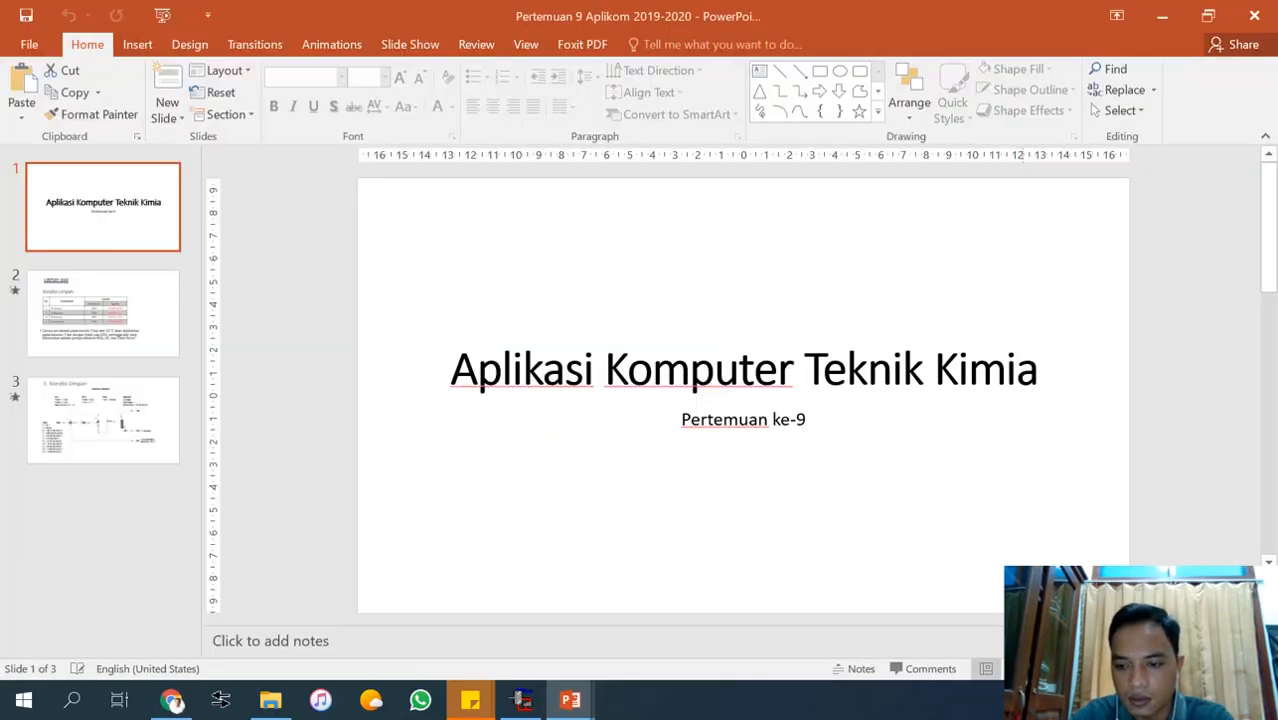
click(1041, 700)
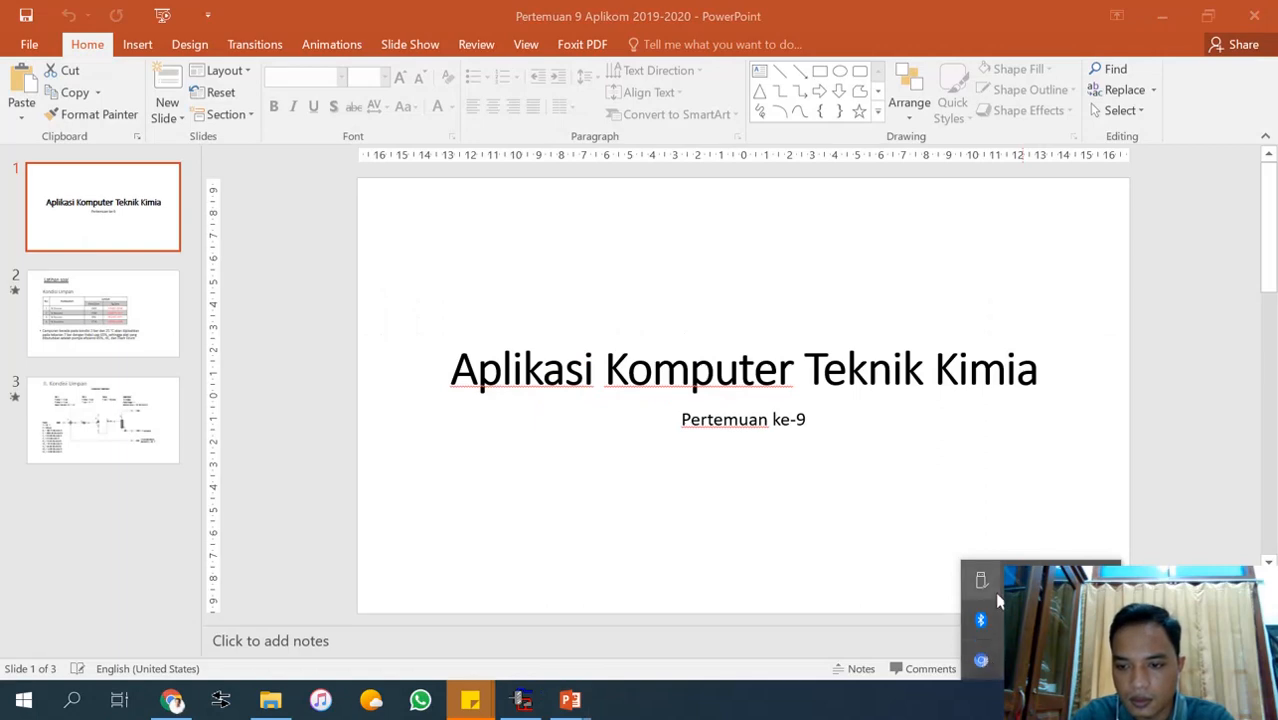